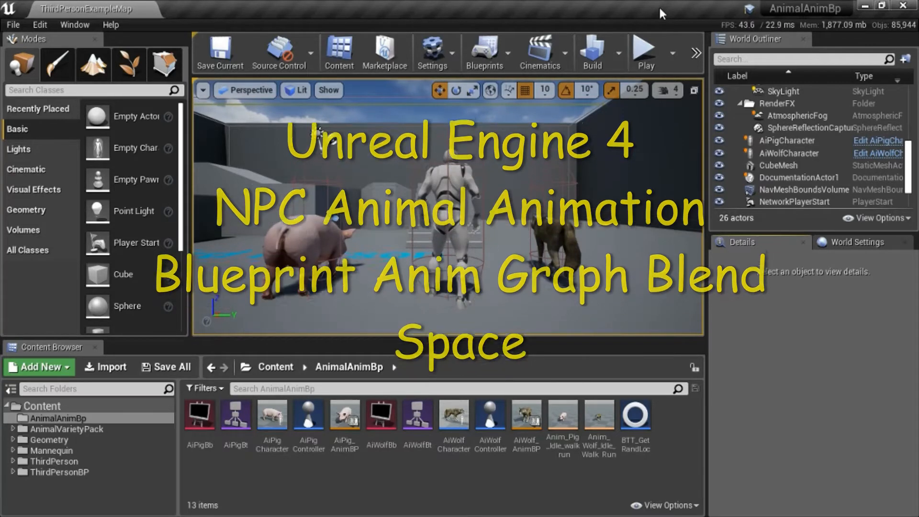
Step: Play the level and walk the player character over to watch the wolf
click(647, 50)
click(593, 160)
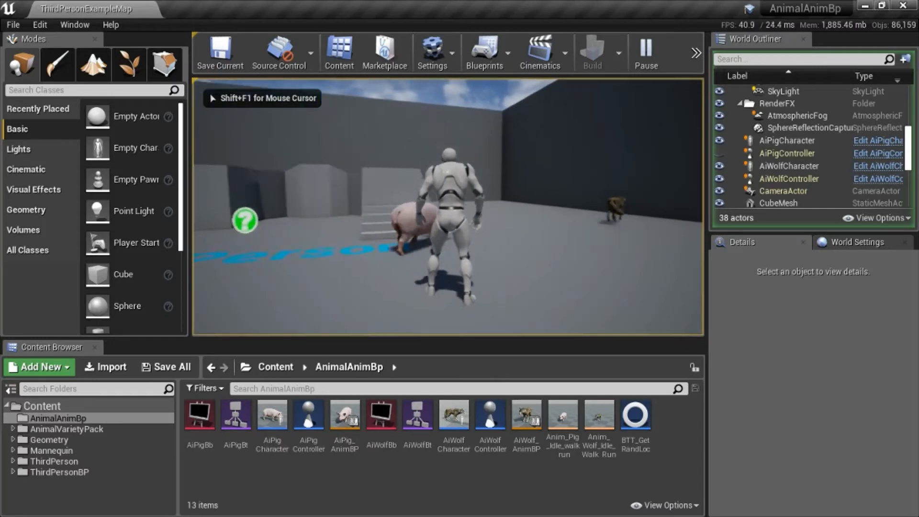
key(w)
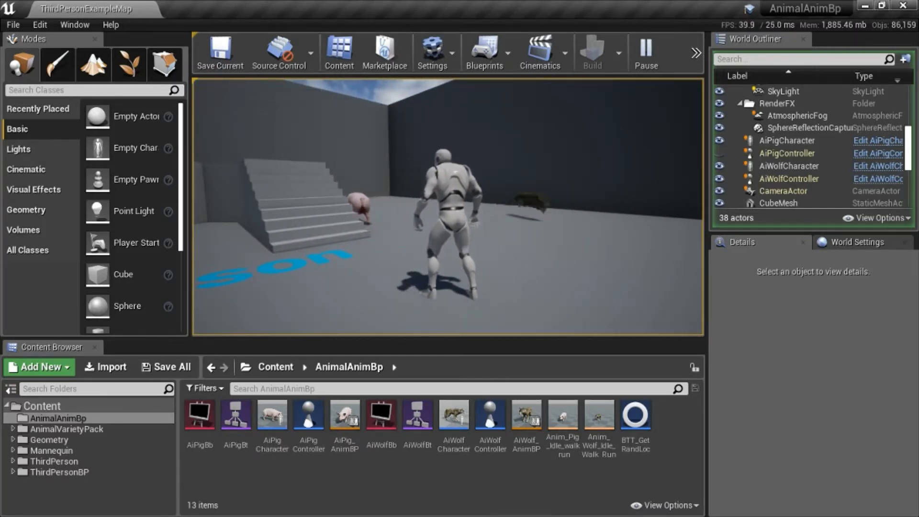
key(w)
key(w)
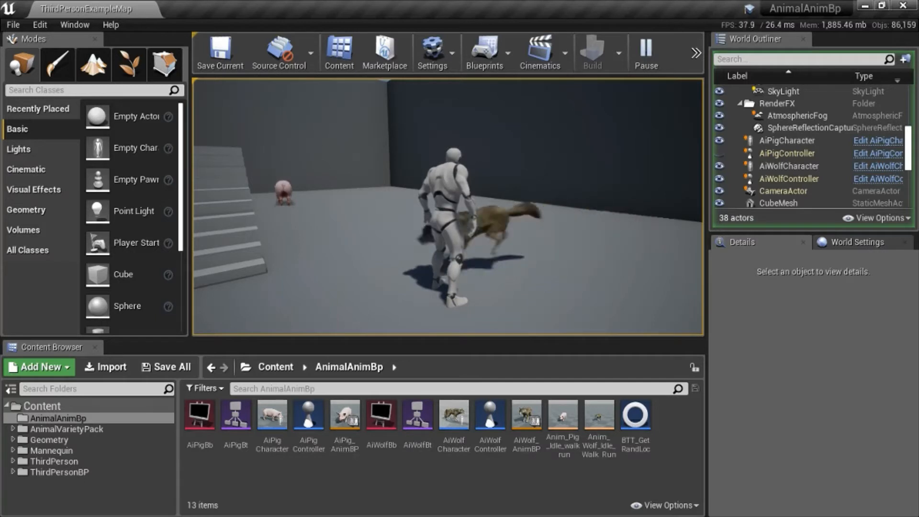
key(w)
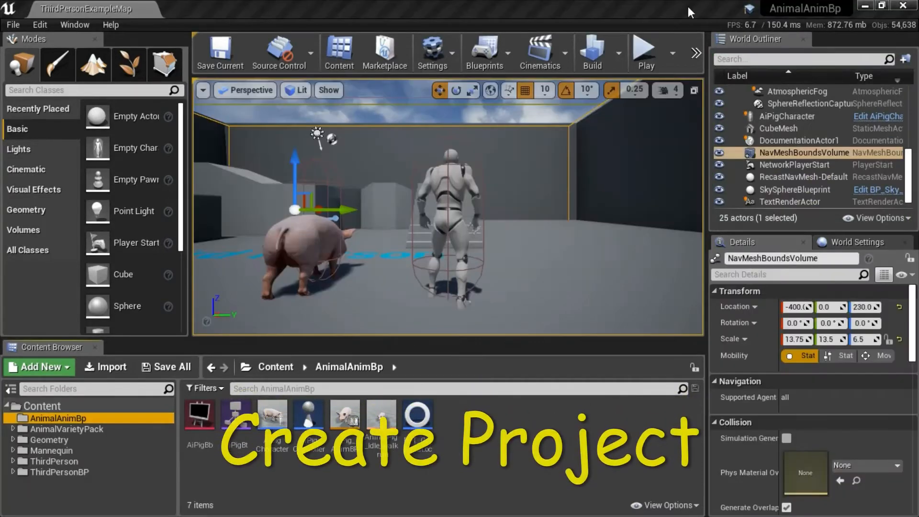
Step: View the editor version information from the Help menu and dismiss it
click(110, 24)
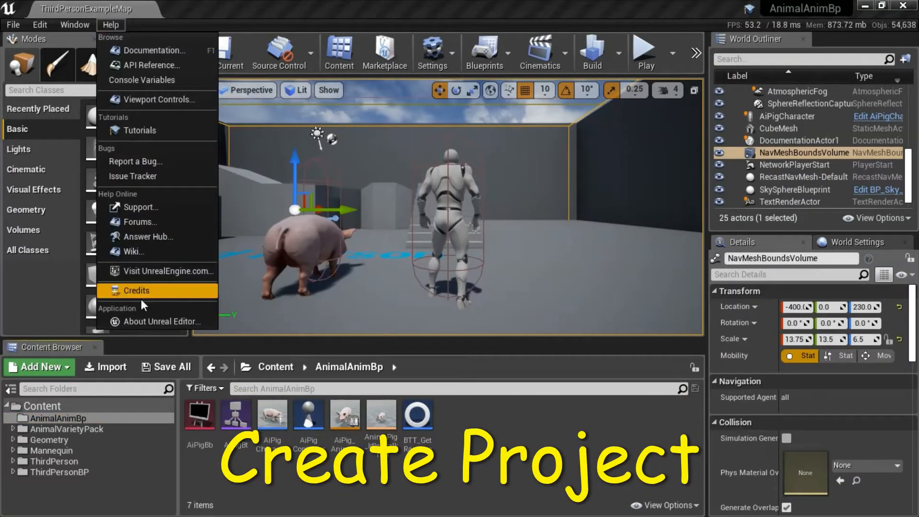
click(134, 318)
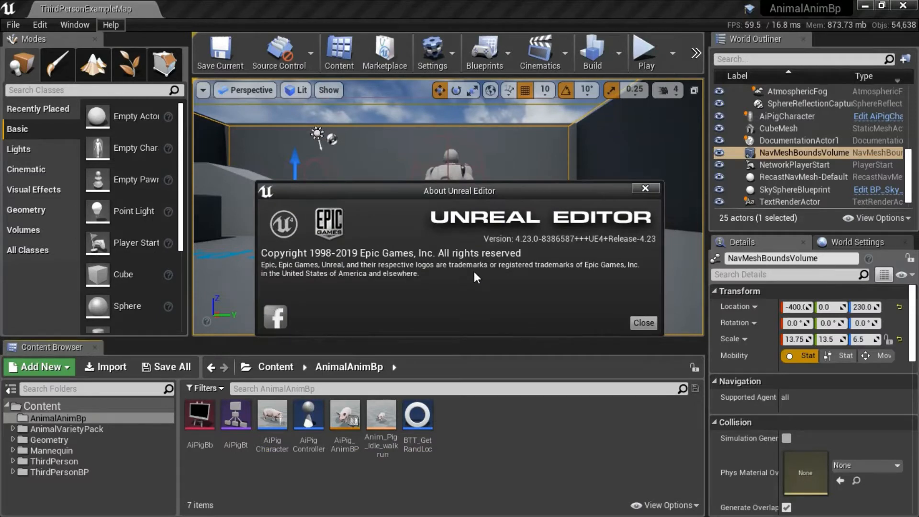
click(644, 322)
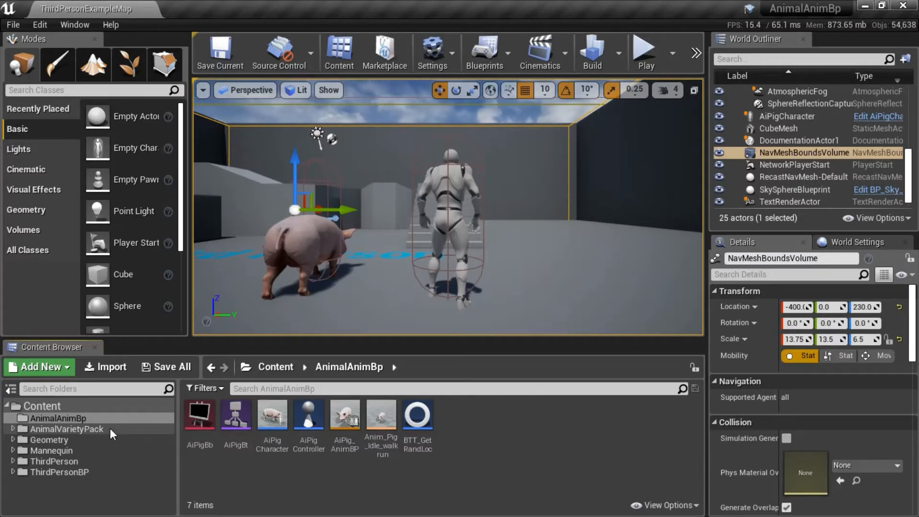
Step: Browse the AnimalVarietyPack Crow animation assets, then return to the AnimalAnimBp folder
click(685, 13)
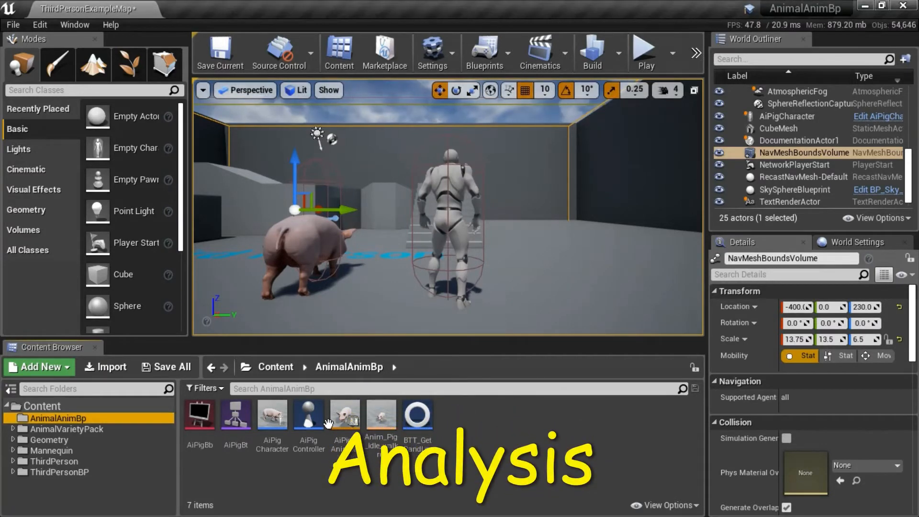
click(51, 430)
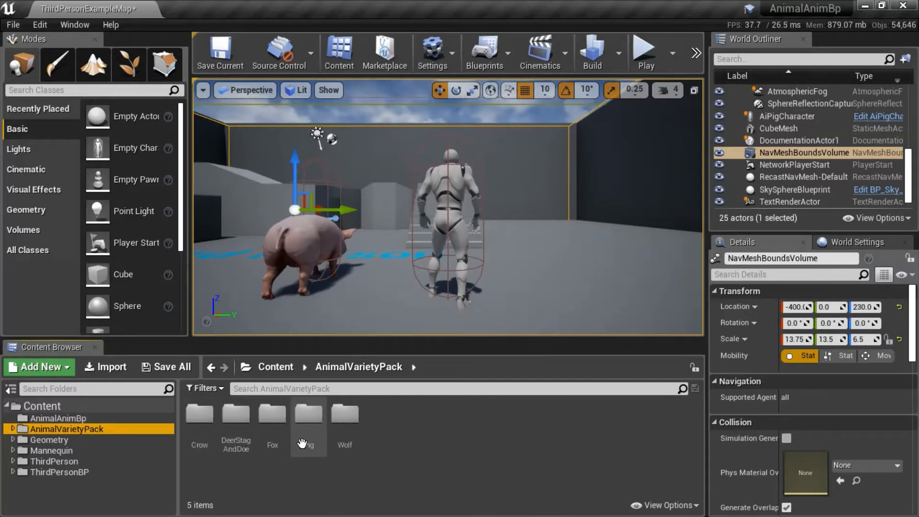
click(12, 429)
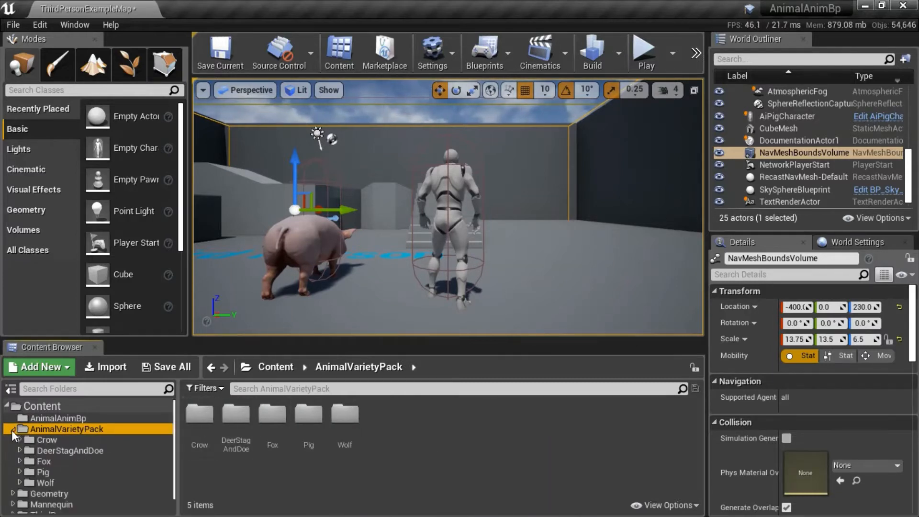
click(17, 439)
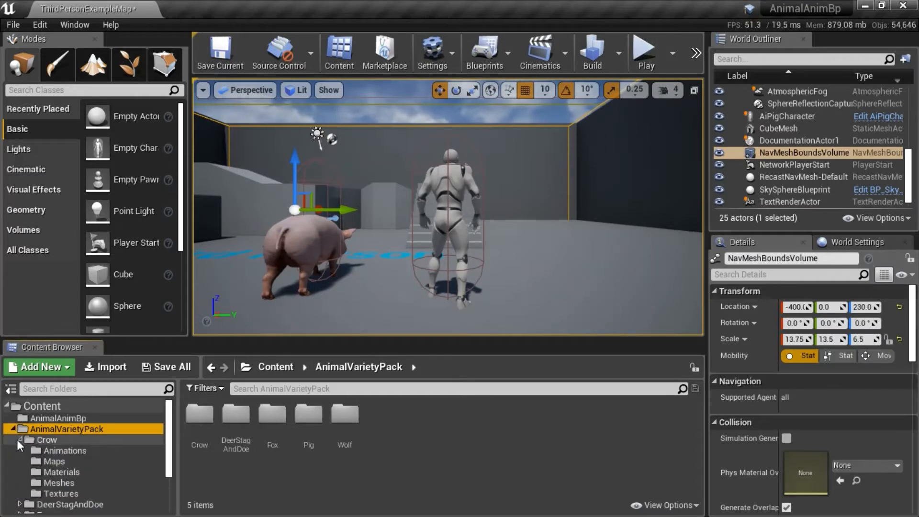
click(78, 449)
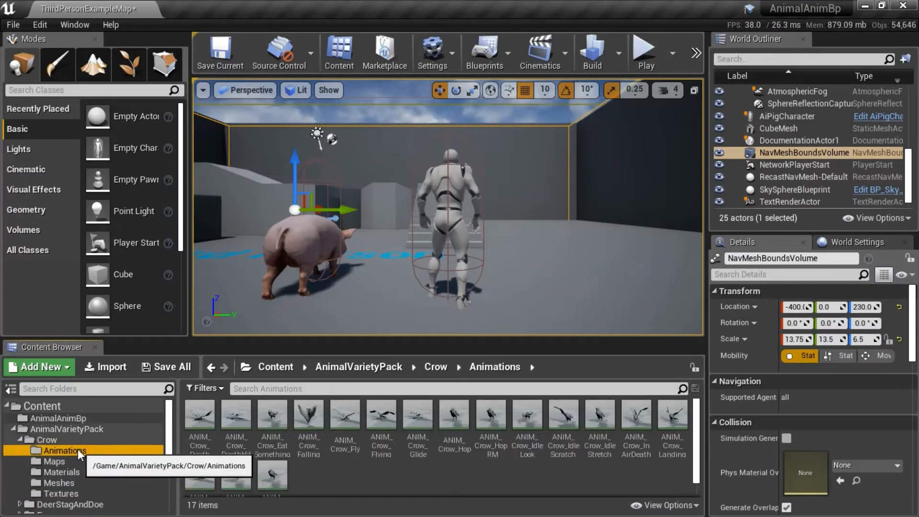
click(69, 420)
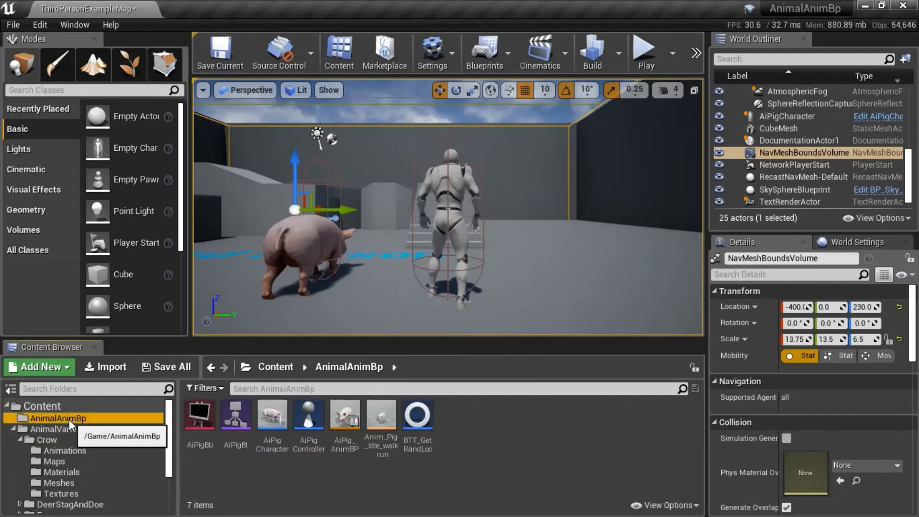
Step: Inspect the AiPig_AnimBP blueprint and Anim_Pig_Idle_walk_run blend space assets, then clear the selection
click(342, 424)
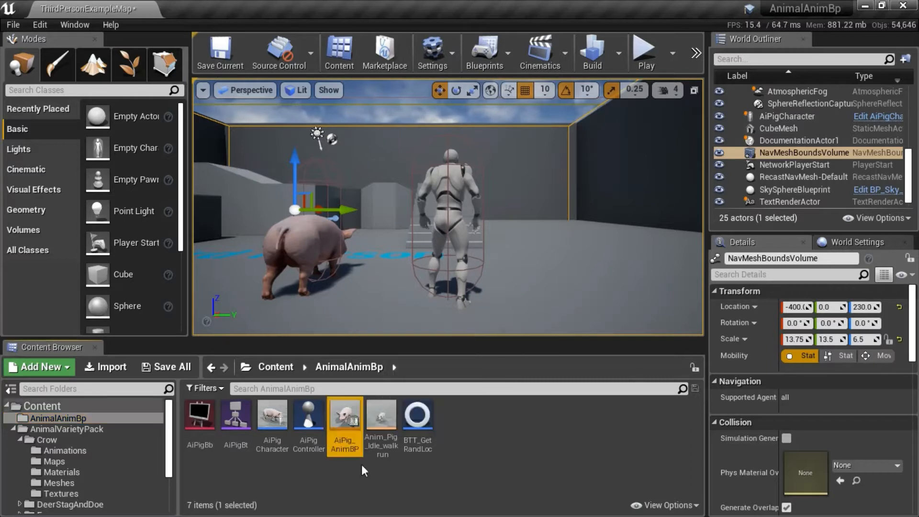
click(380, 428)
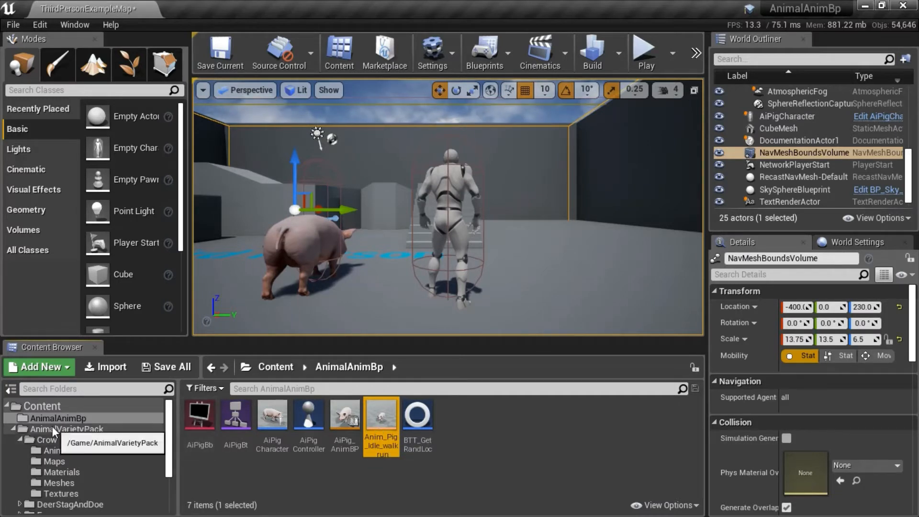
click(538, 421)
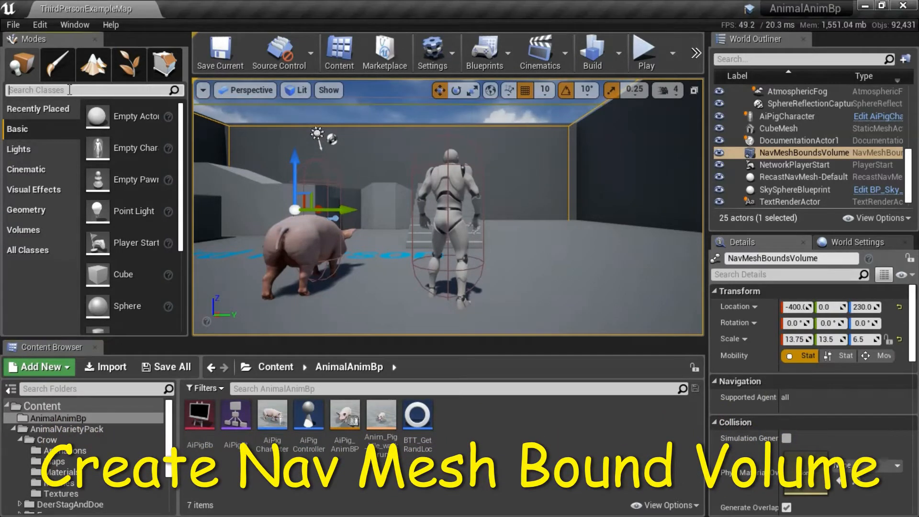
text(nav)
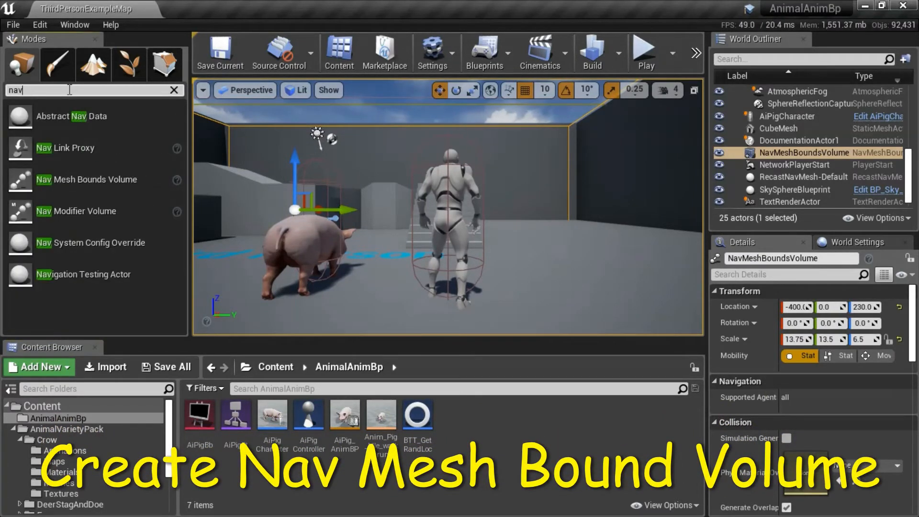
Step: Drop a new nav mesh bounds volume into the level, undo it, and clear the class search
drag(71, 180, 559, 257)
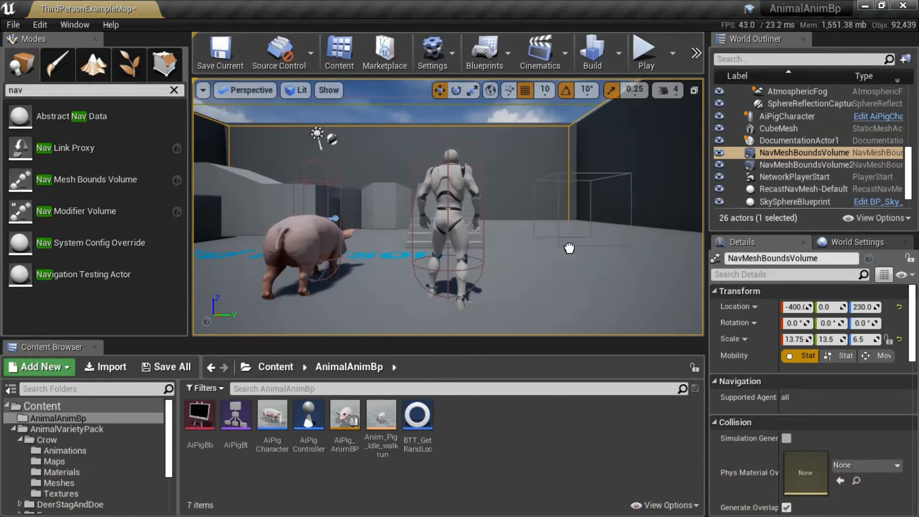
key(ctrl+z)
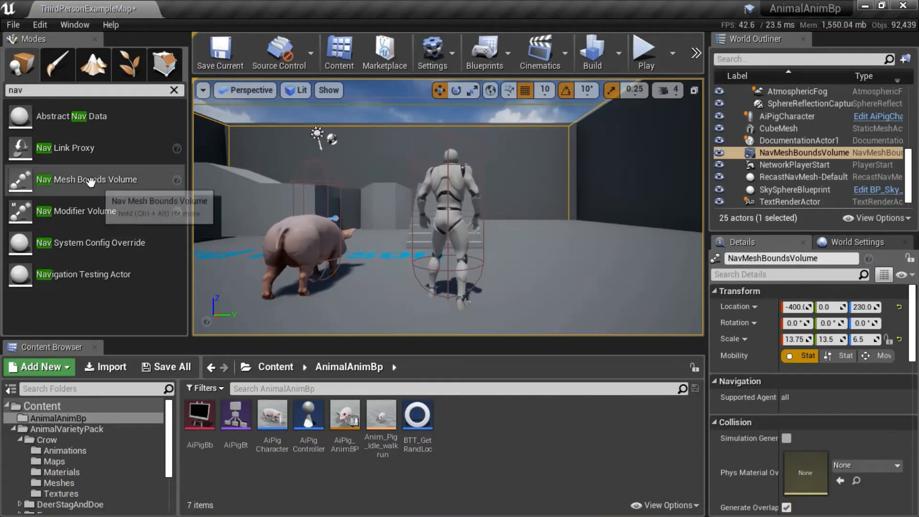
click(27, 92)
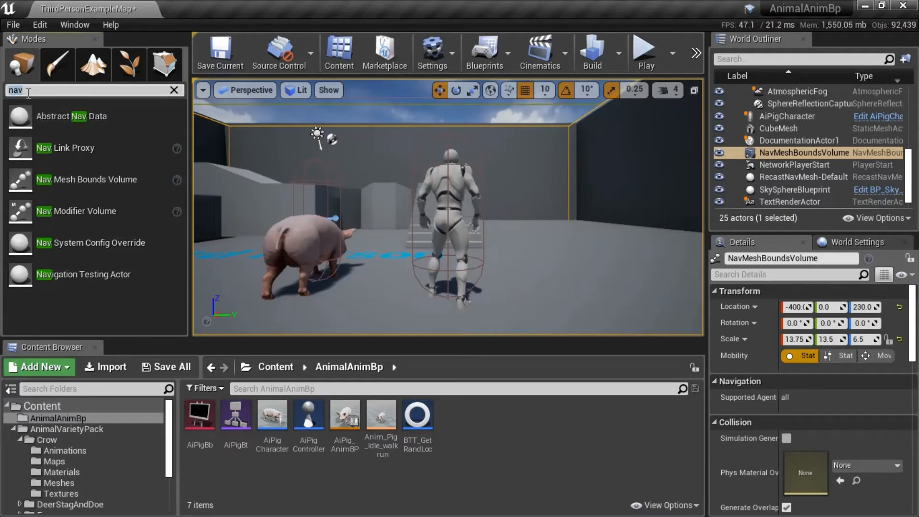
key(BackSpace)
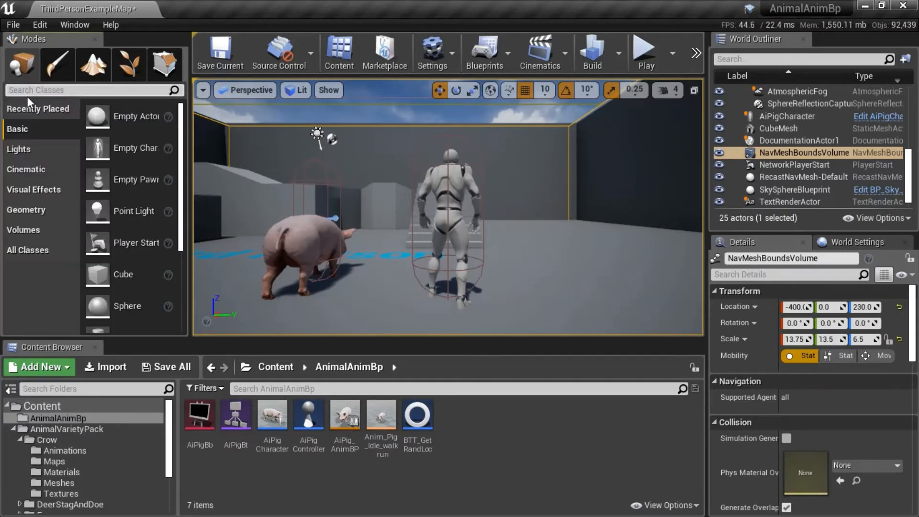
Step: Select the existing nav mesh bounds volume, preview its walkable area with P, and toggle scale/move modes
click(507, 126)
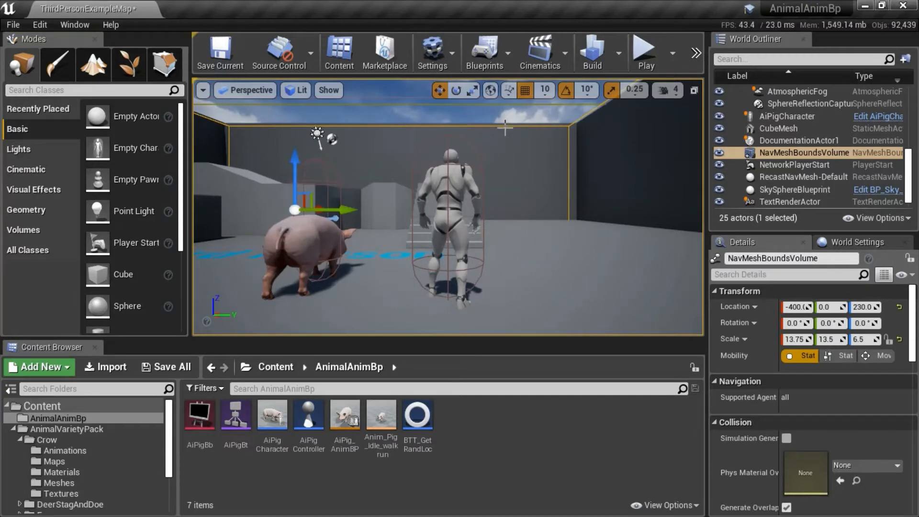
key(p)
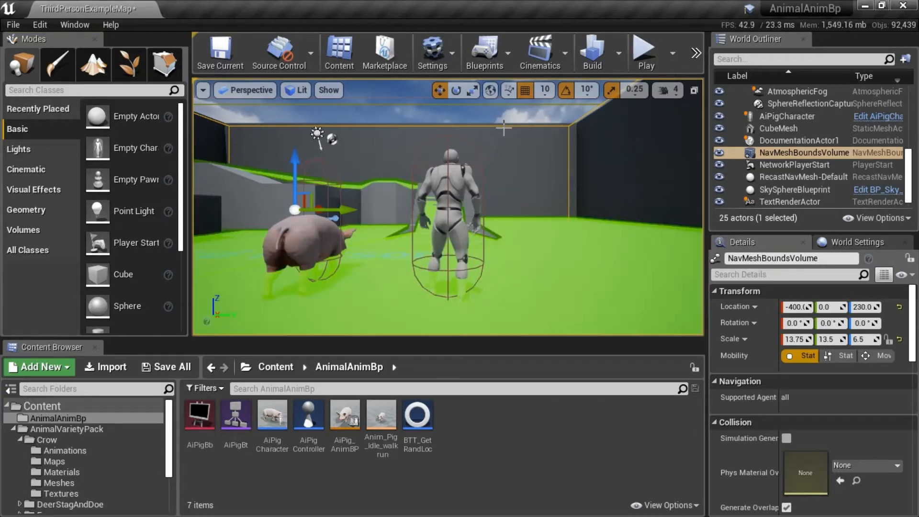
key(p)
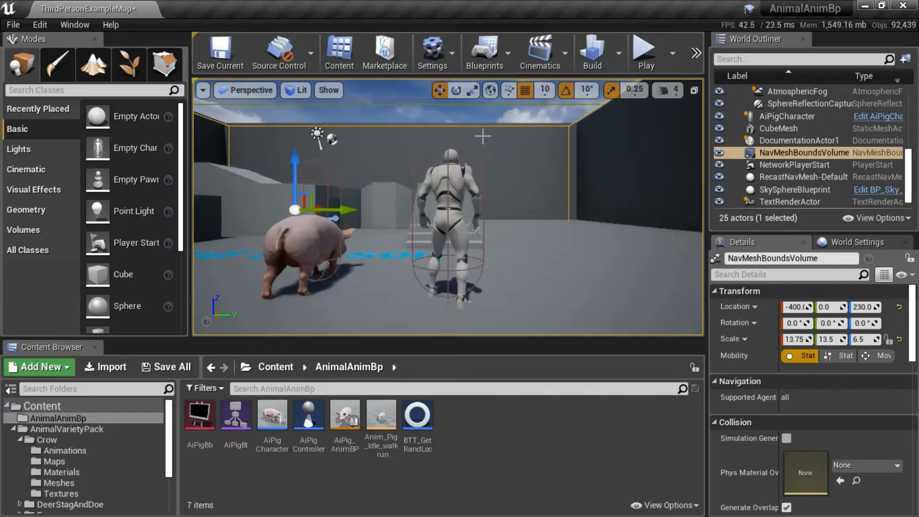
click(473, 90)
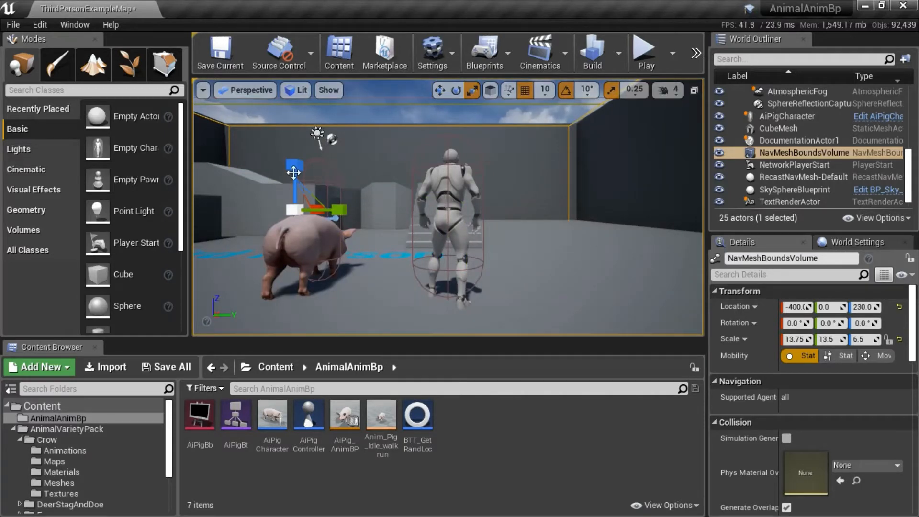
drag(294, 166, 293, 166)
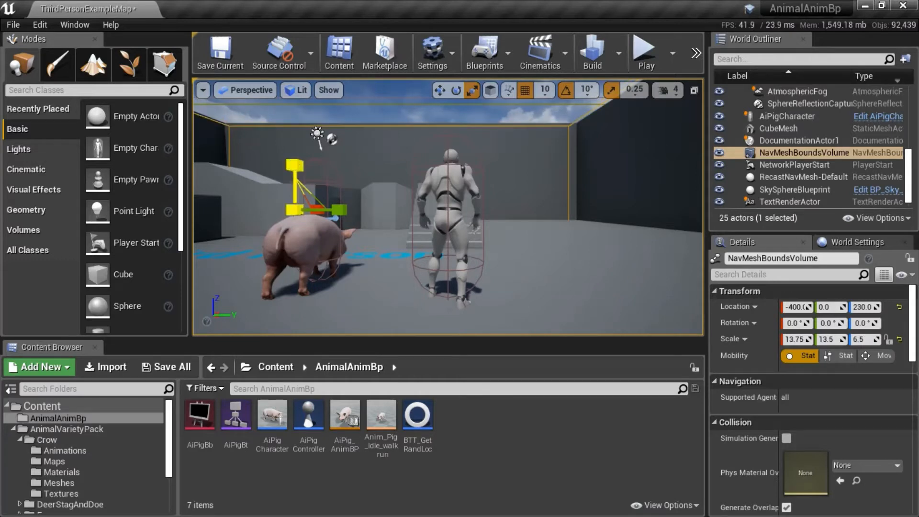
click(440, 91)
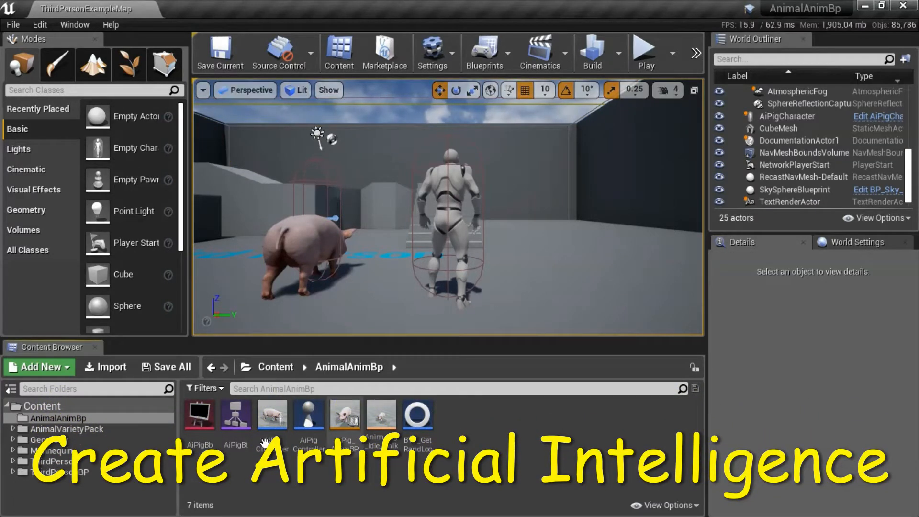
Step: Select the AiPigBb blackboard asset and dismiss the new-asset menu without creating anything
click(234, 428)
click(200, 415)
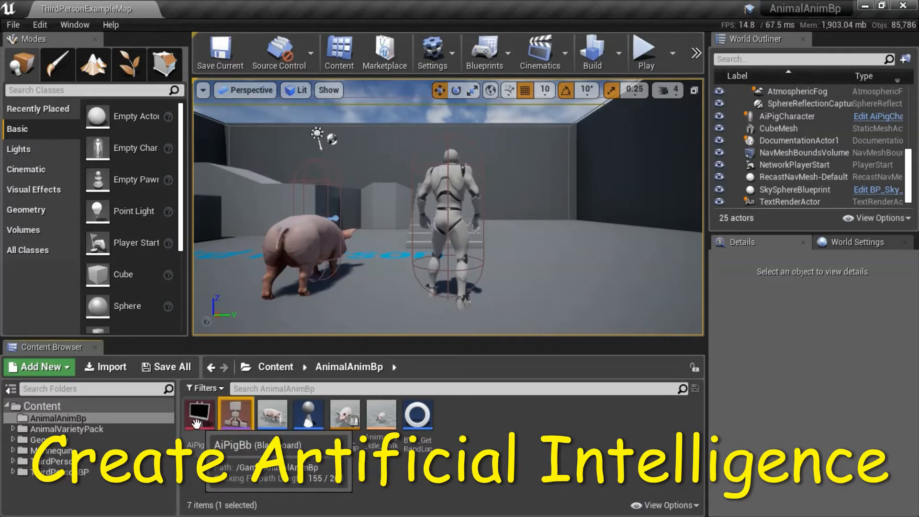
right_click(500, 423)
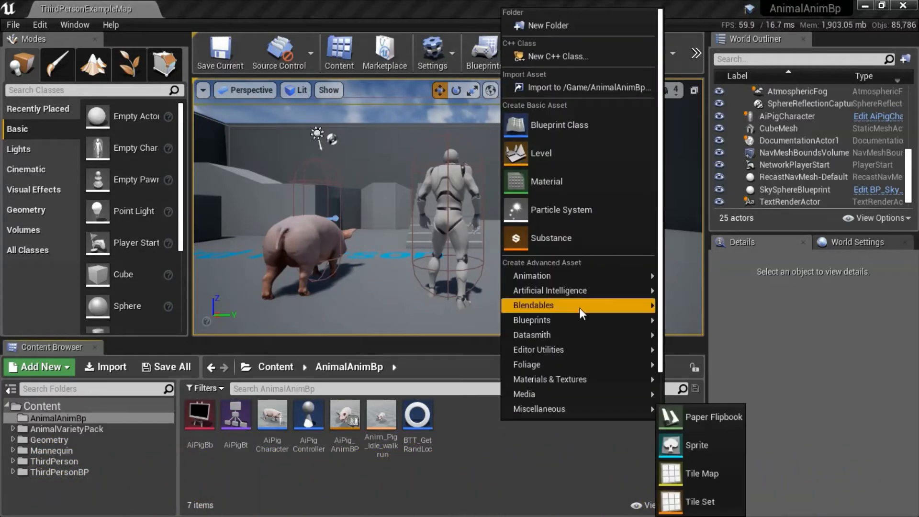
mouse_move(550, 290)
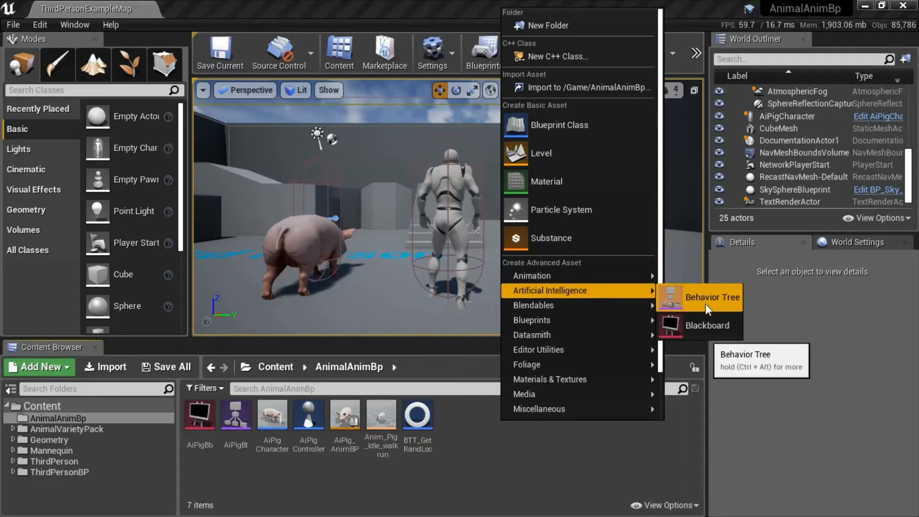
click(541, 451)
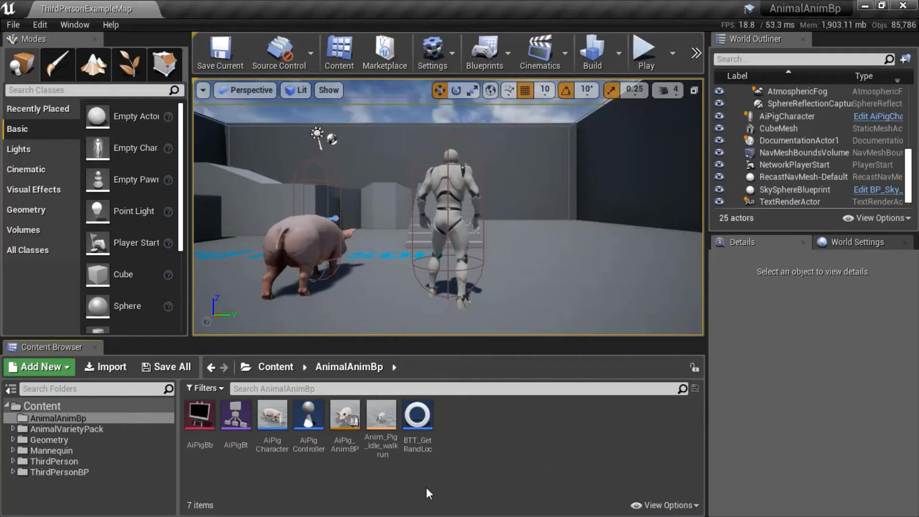
Step: Open AiPigBt and inspect its Sequence, BTT_GetRandLoc, Move To and Wait nodes in Details
double_click(237, 421)
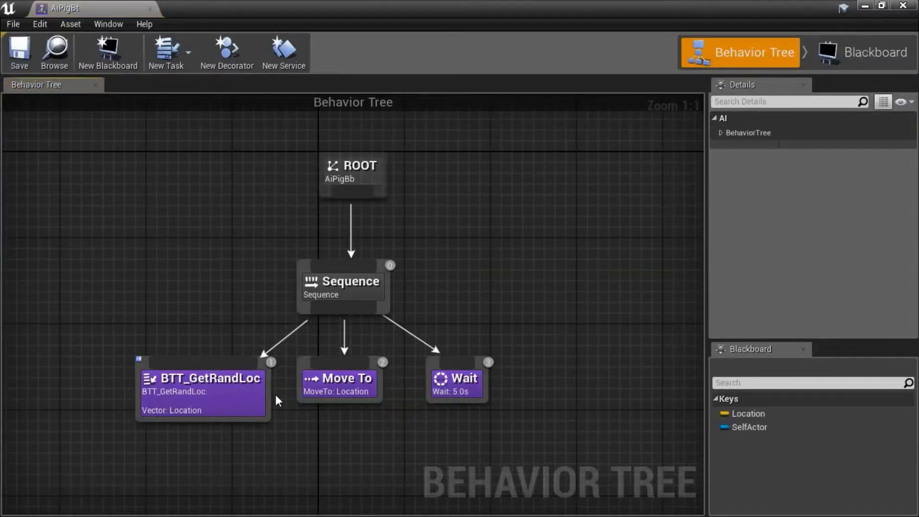
click(327, 291)
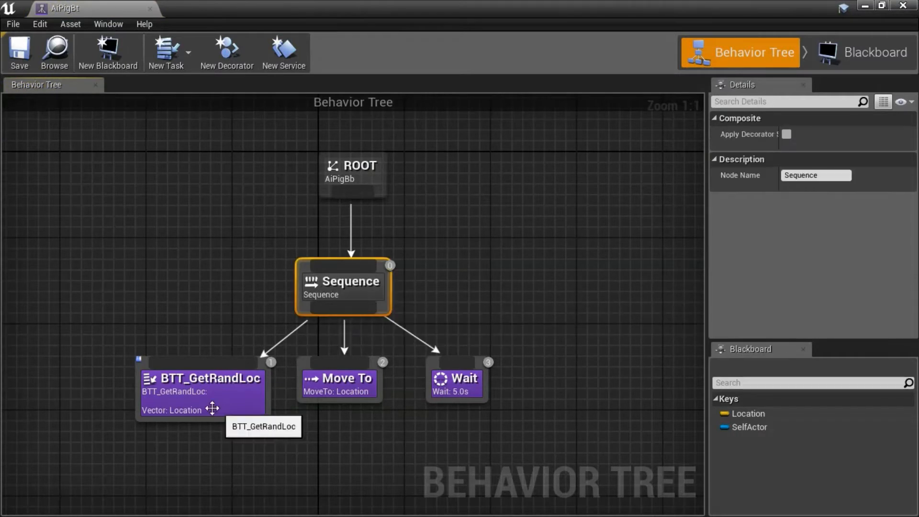
click(198, 404)
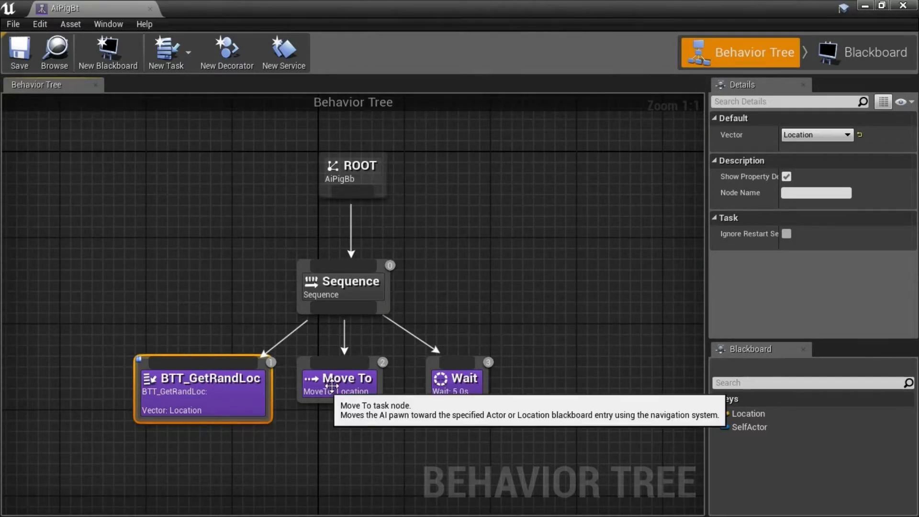
click(375, 386)
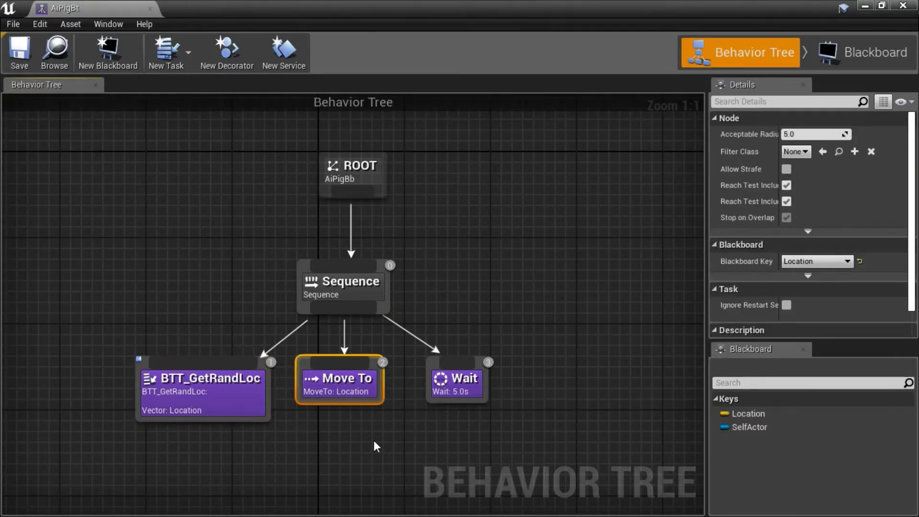
click(458, 387)
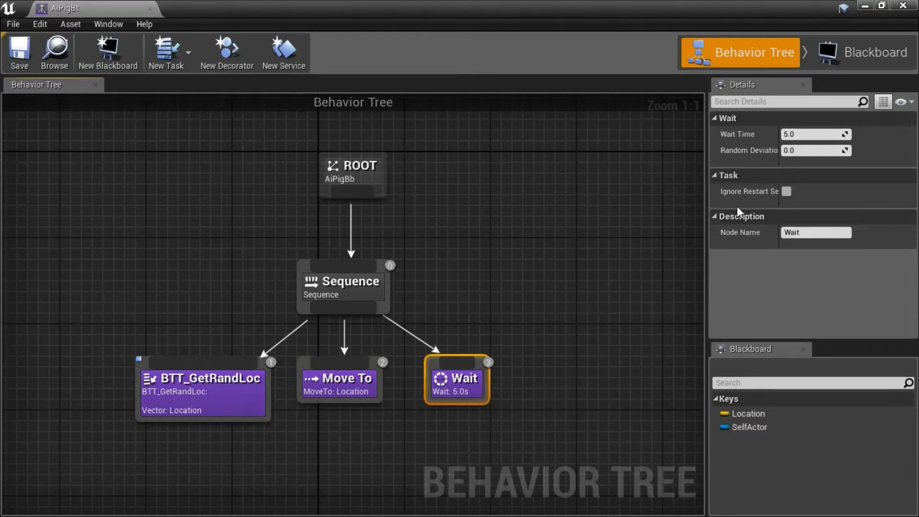
Step: Check the AiPigBb Location key is a Vector in Blackboard mode, then close the AI editor
click(887, 55)
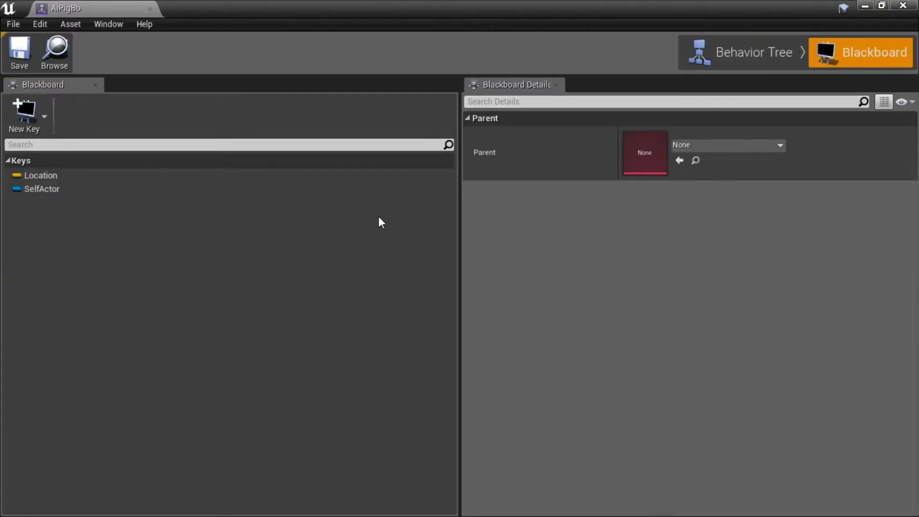
click(66, 176)
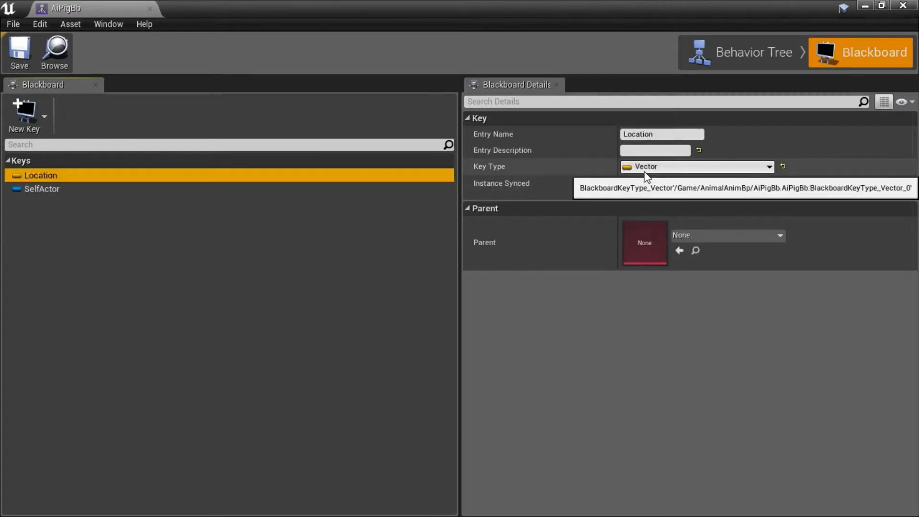
click(903, 5)
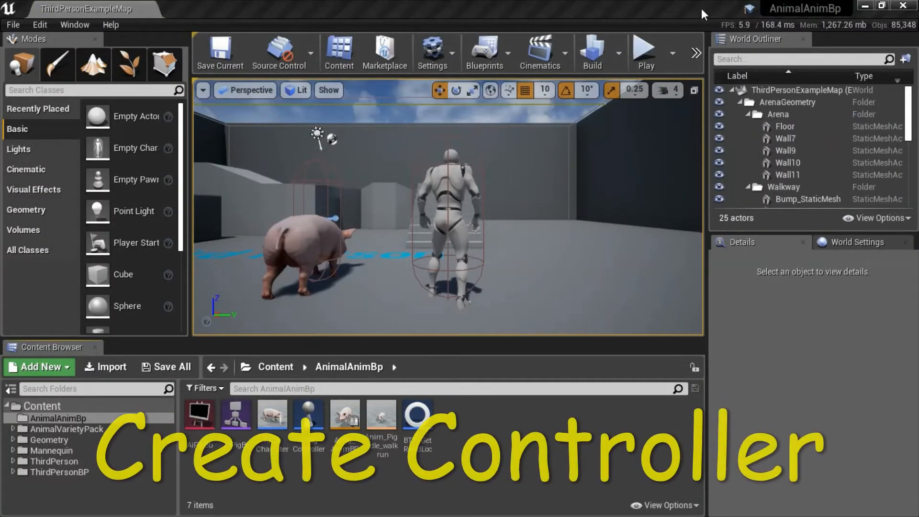
click(307, 419)
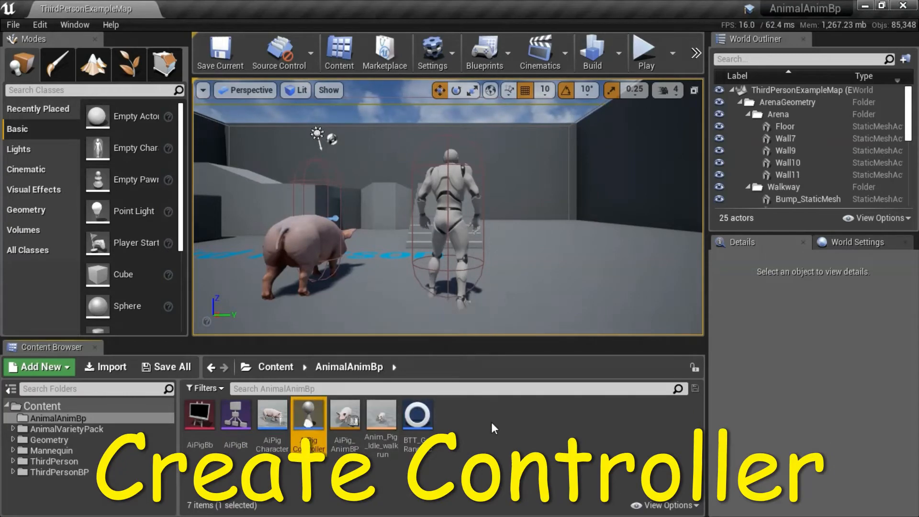
right_click(491, 422)
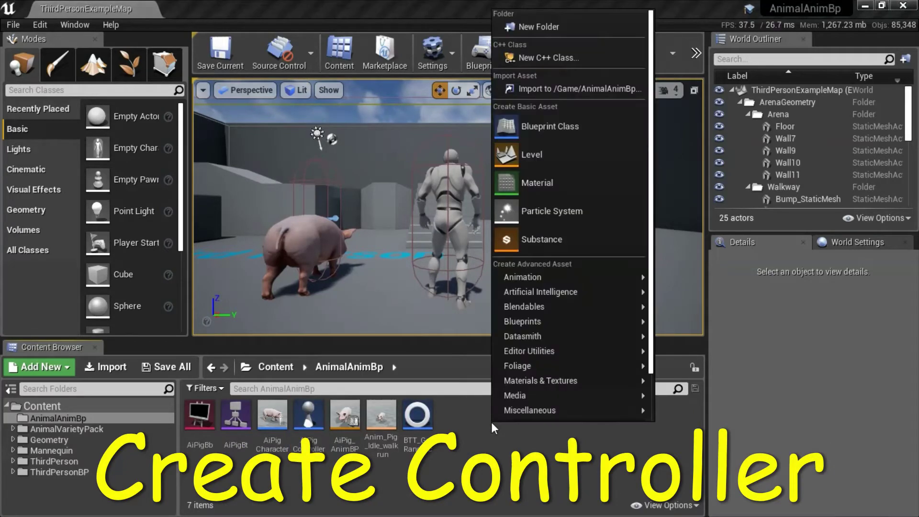
click(547, 133)
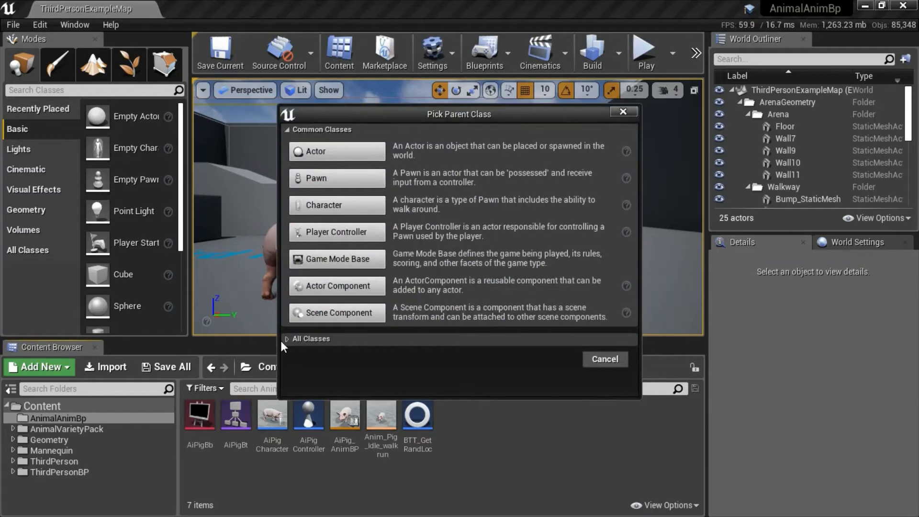
click(284, 338)
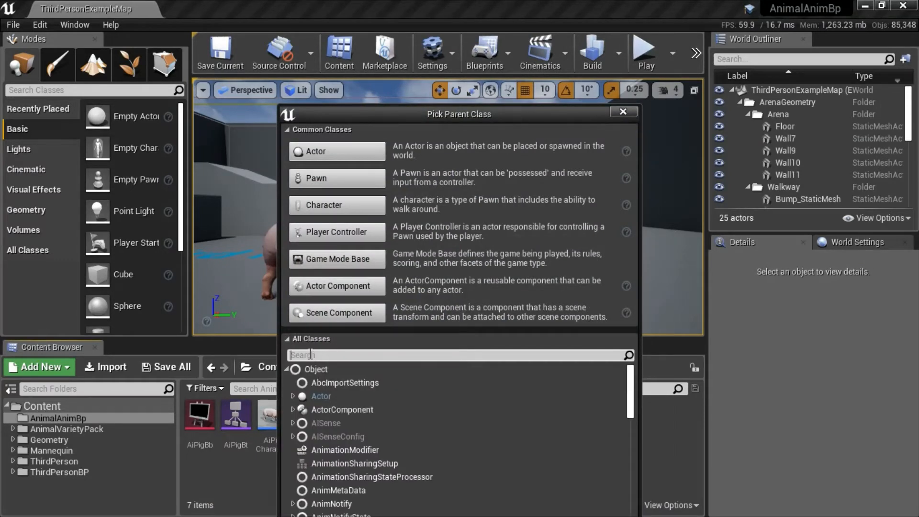
text(ai)
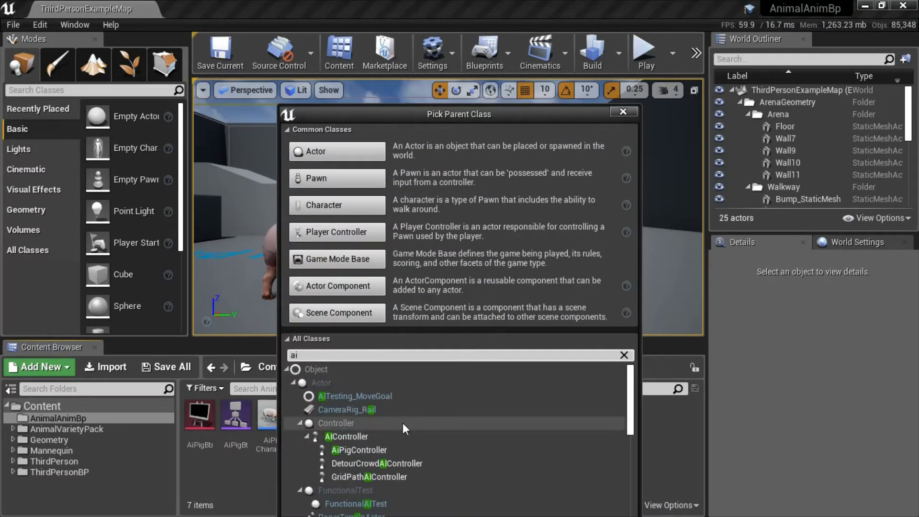
click(380, 435)
drag(526, 117, 524, 22)
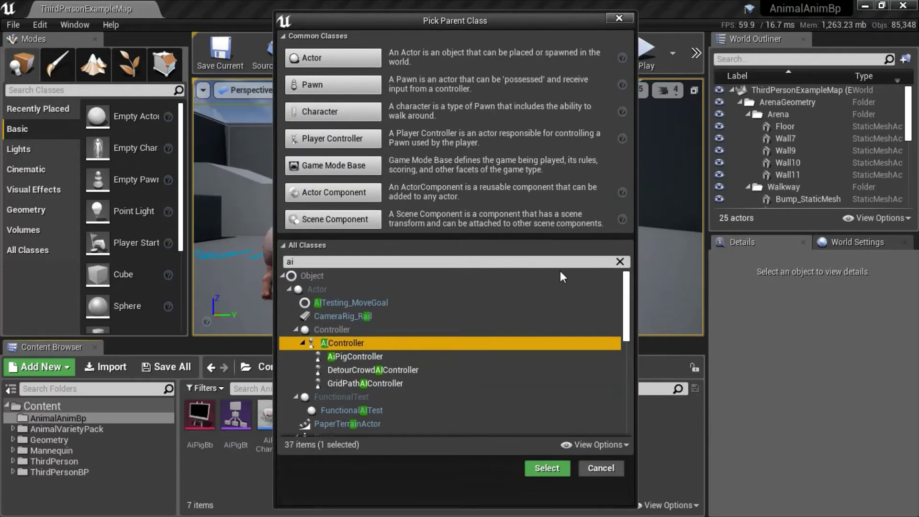
click(556, 471)
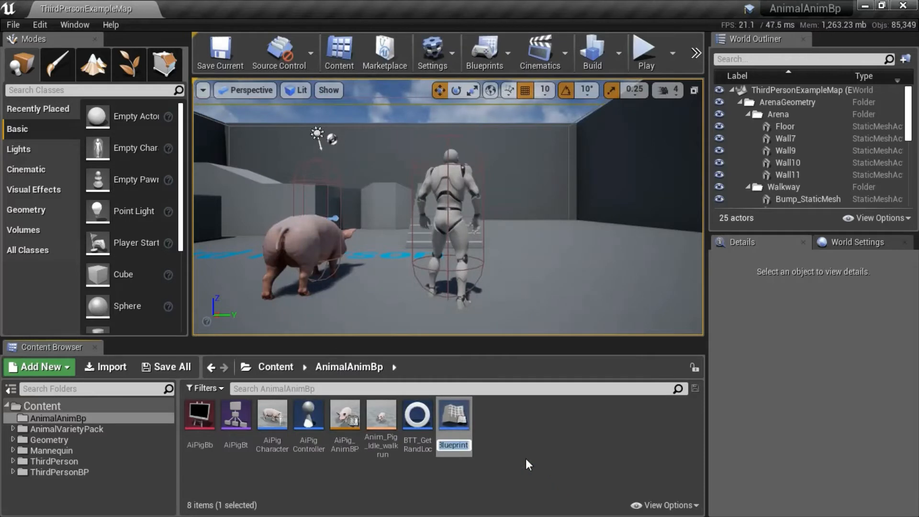
key(Return)
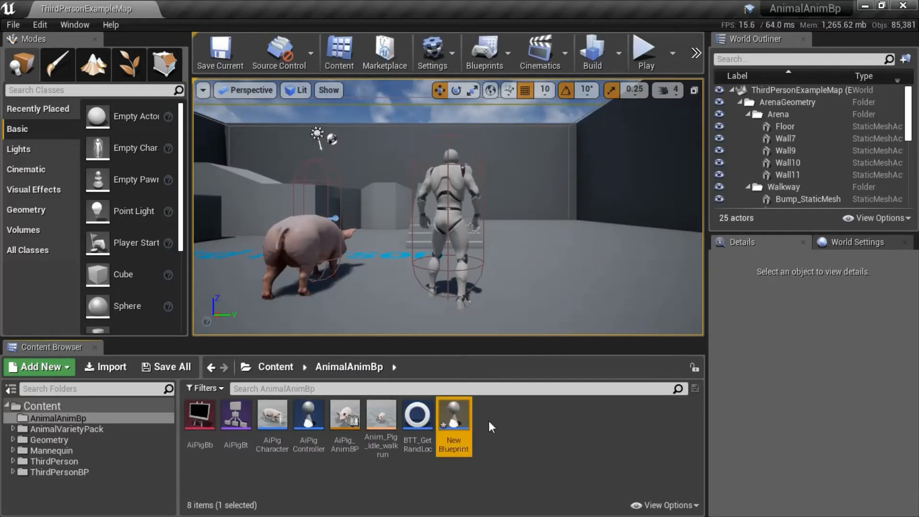
right_click(454, 422)
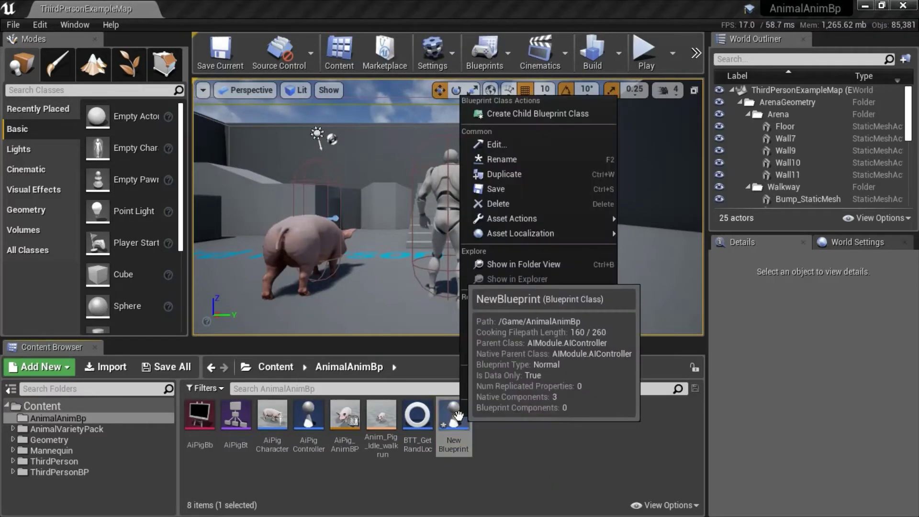
click(540, 204)
click(430, 475)
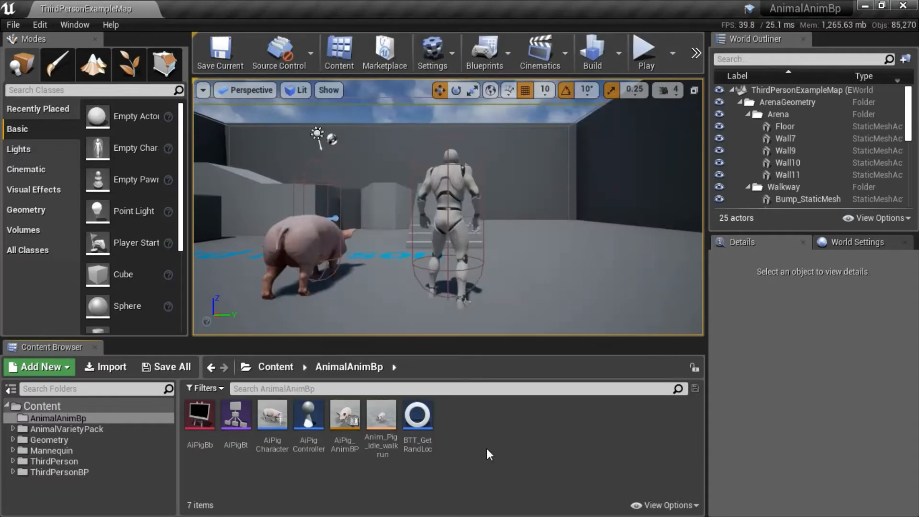
Step: Check AiPigController's Run Behavior Tree node uses AiPigBt, compile and save it, then close
double_click(302, 419)
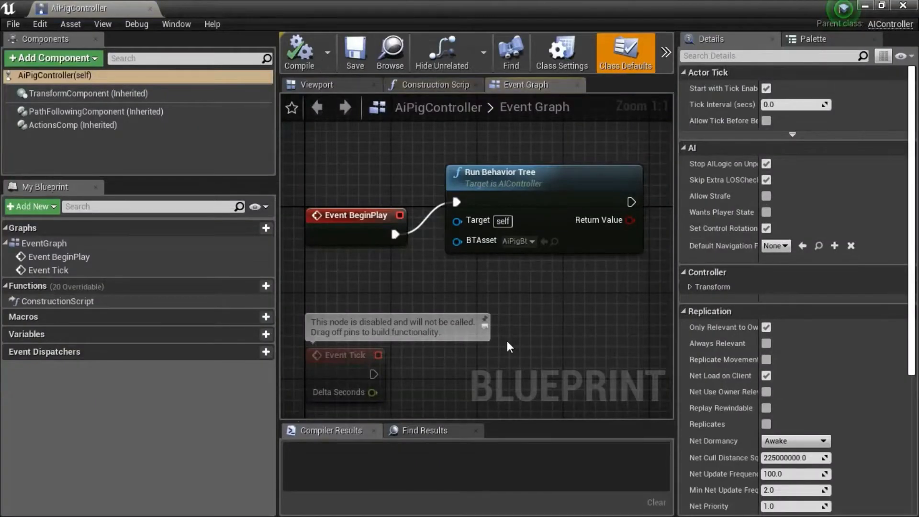
mouse_move(500, 173)
click(547, 175)
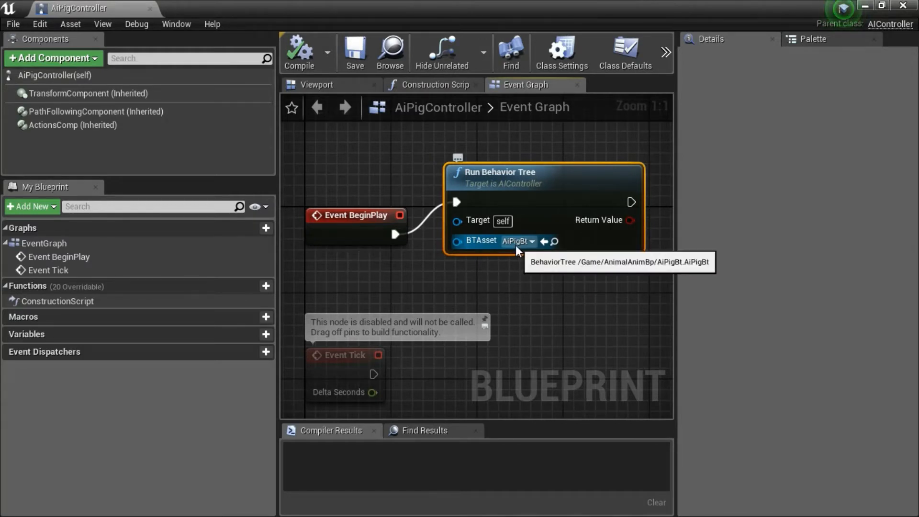
click(312, 59)
click(348, 62)
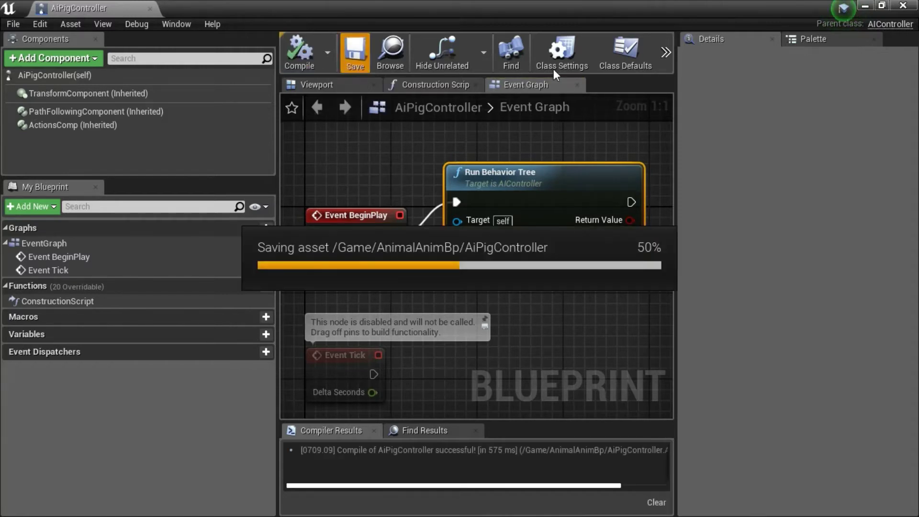
click(904, 7)
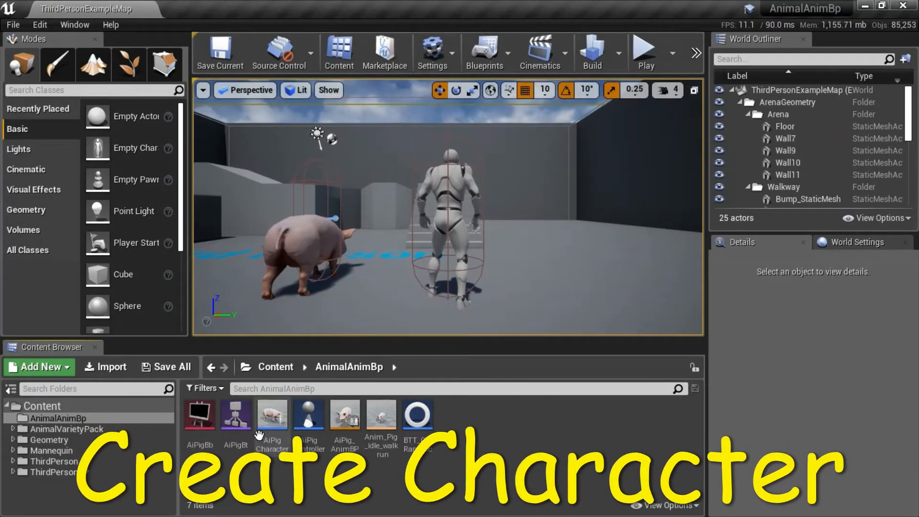
Step: Create a new Blueprint class based on Character in the AnimalAnimBp folder
click(271, 421)
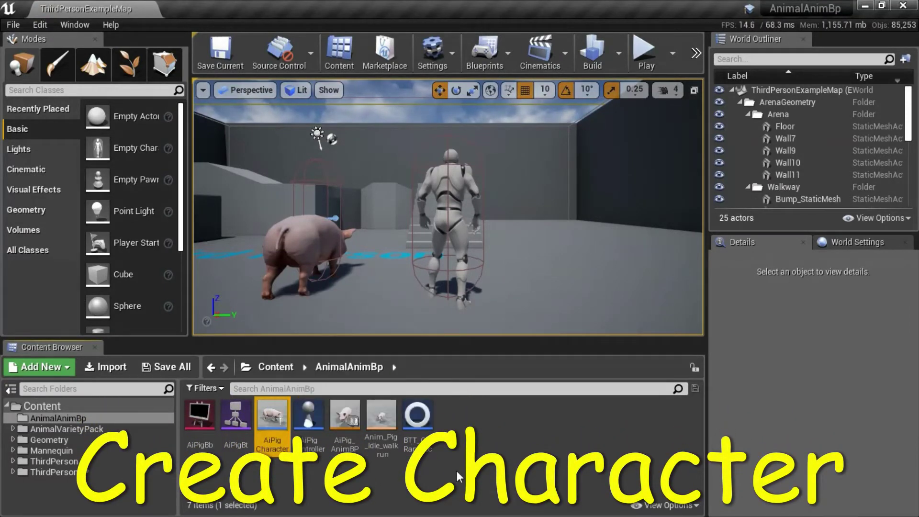
right_click(518, 424)
click(572, 137)
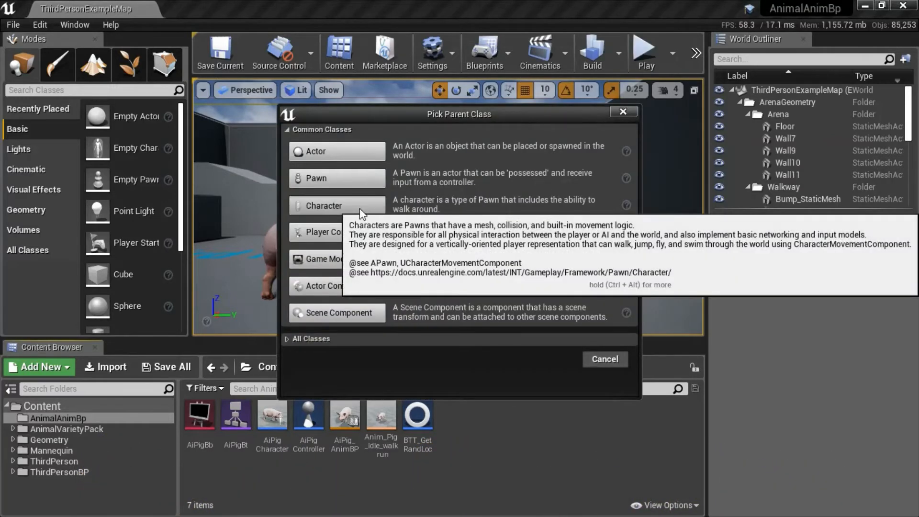
click(337, 206)
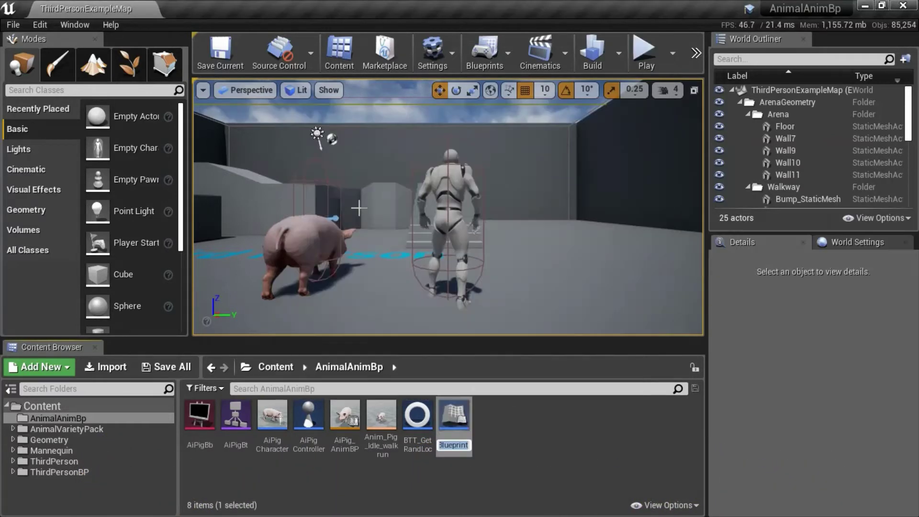
Step: Delete the leftover NewBlueprint asset and select the AiPigCharacter blueprint
right_click(460, 418)
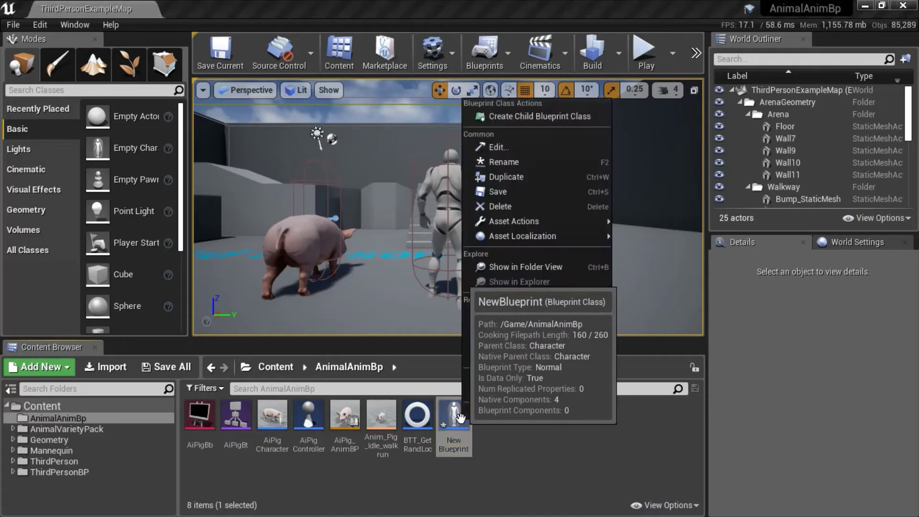
click(541, 207)
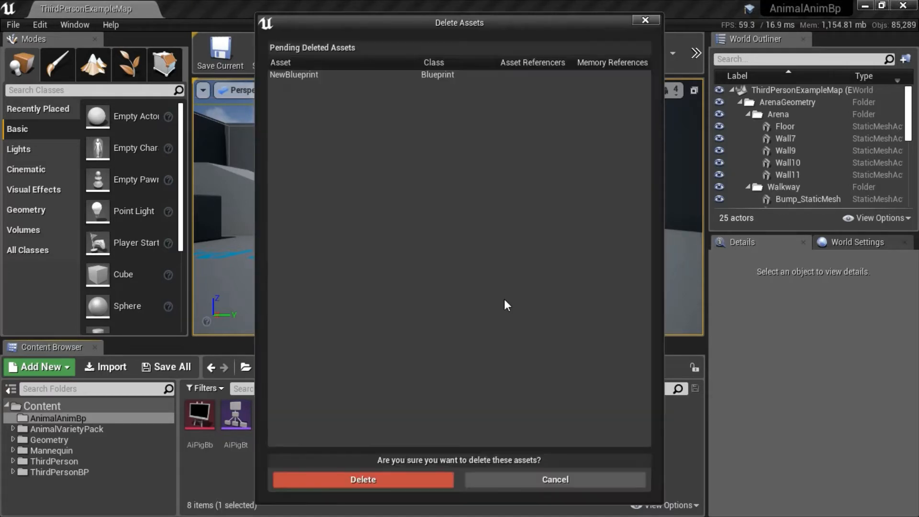
click(415, 477)
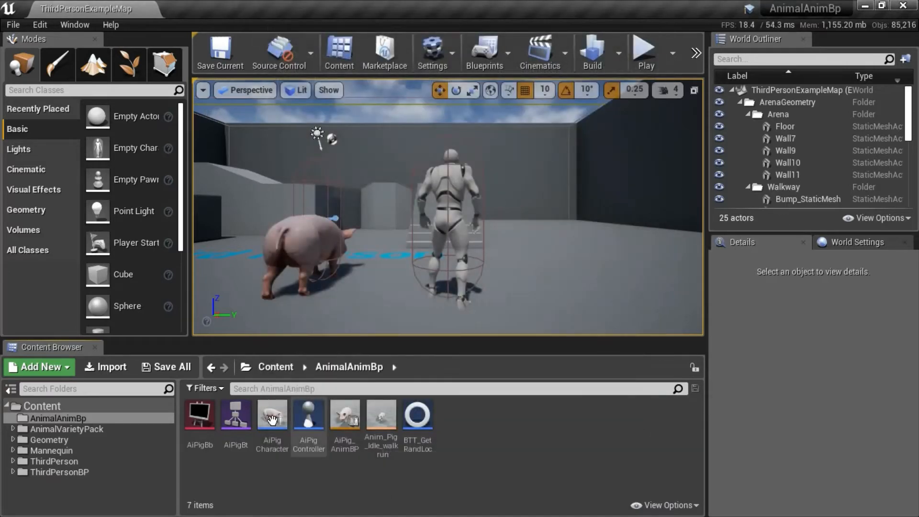
click(271, 419)
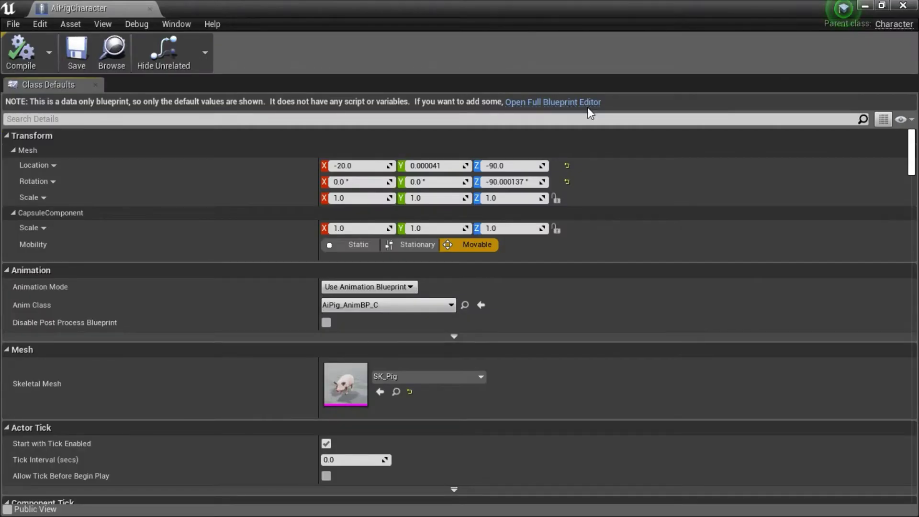
click(588, 107)
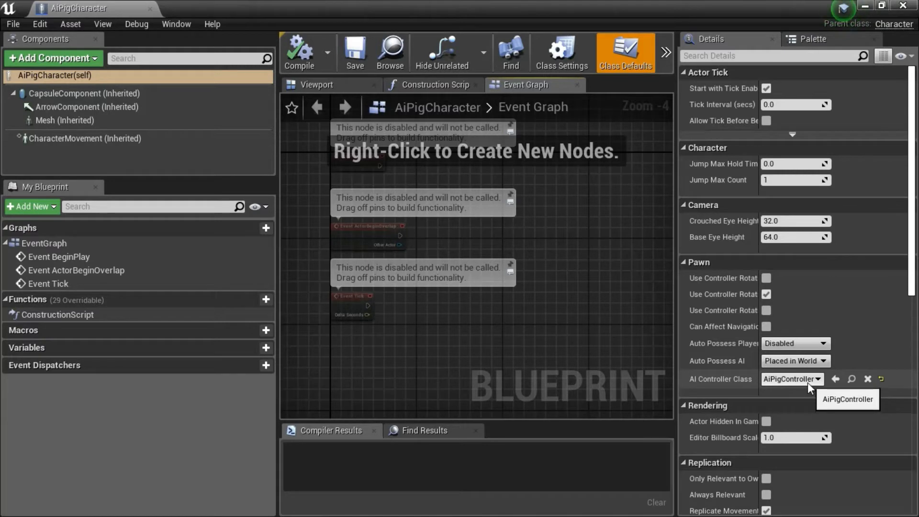
click(335, 84)
click(84, 121)
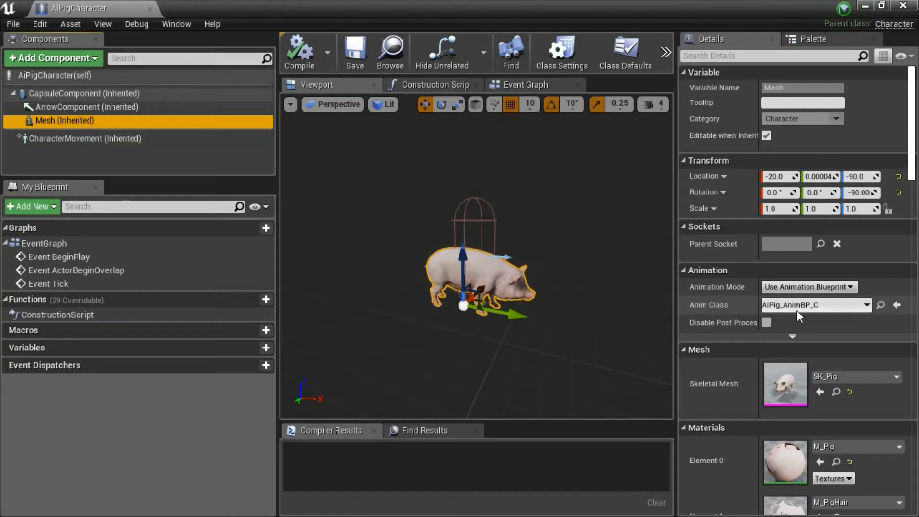
click(487, 277)
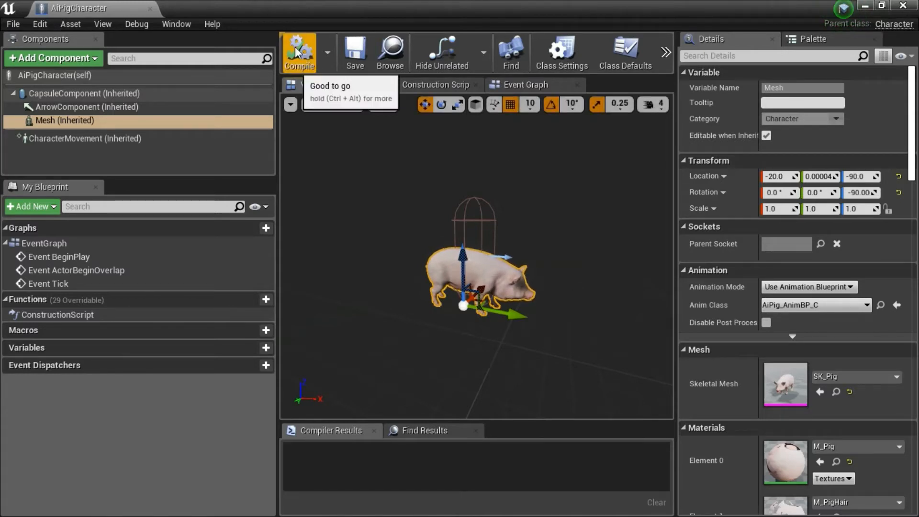
click(865, 5)
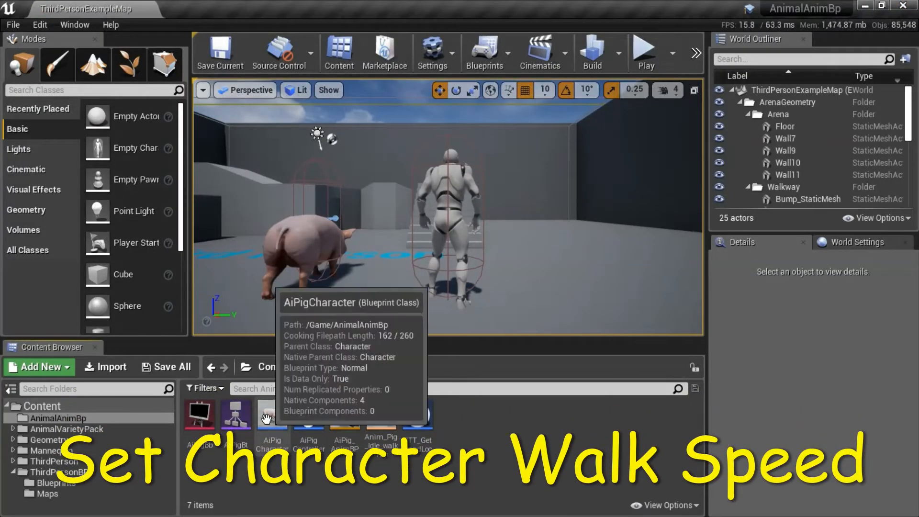
click(268, 418)
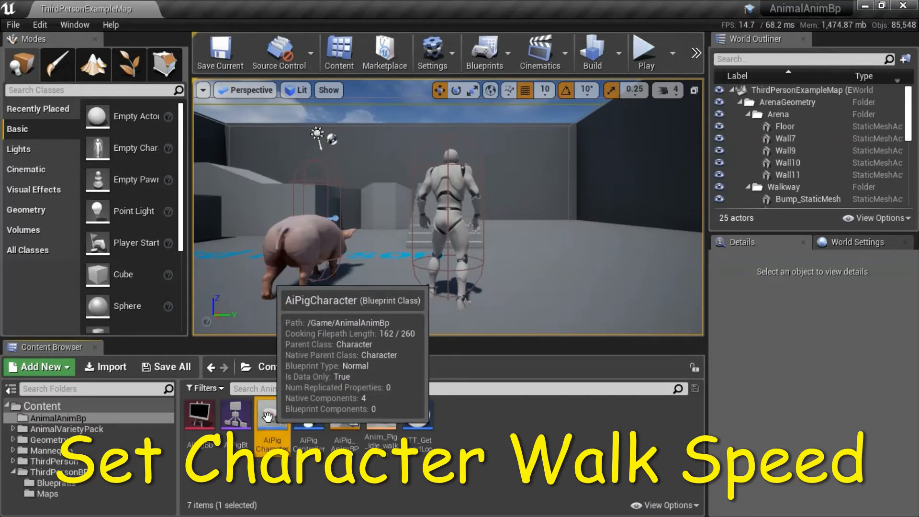
double_click(268, 417)
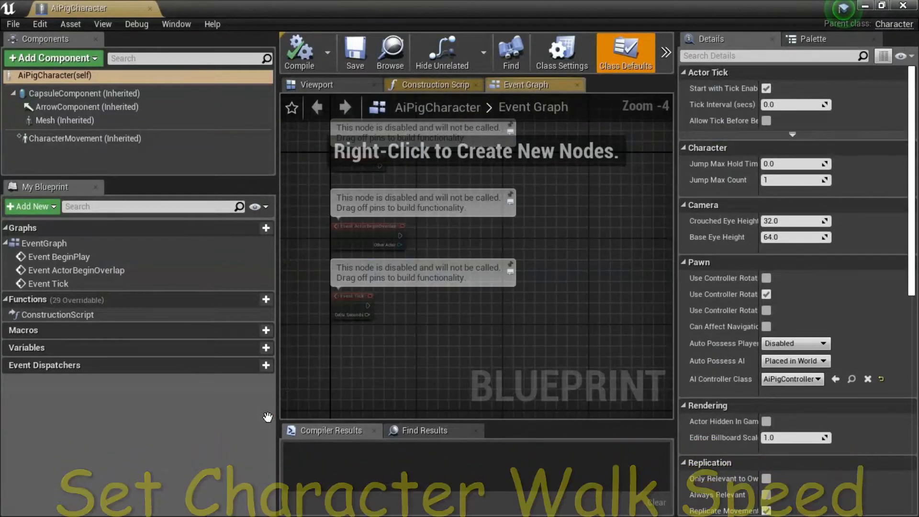
click(65, 138)
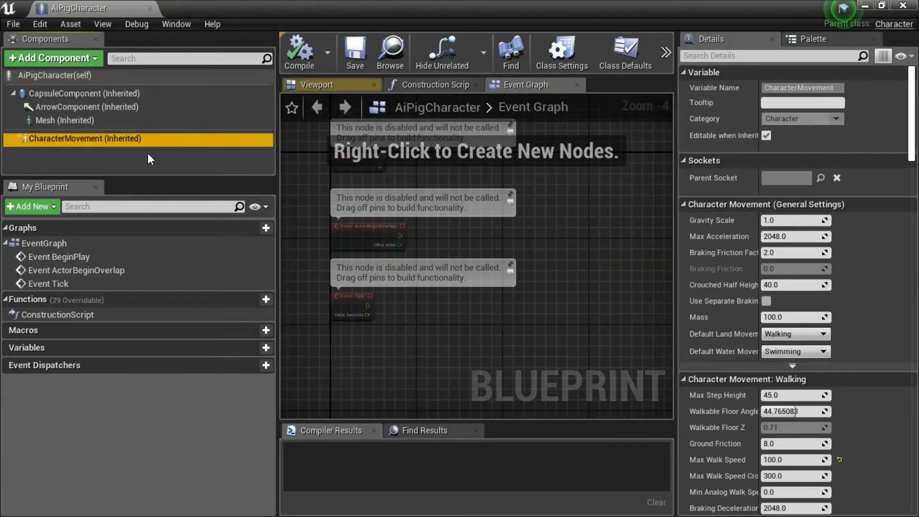
click(711, 55)
text(w)
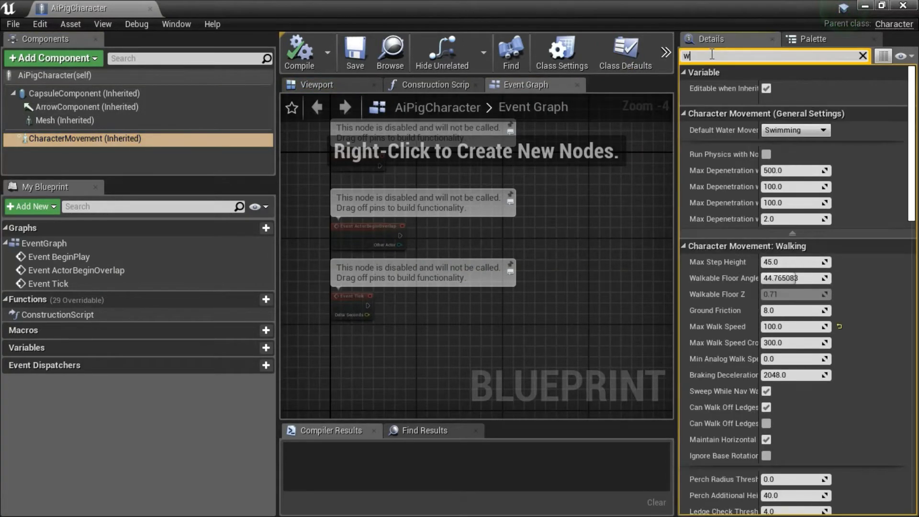
text(alk sp)
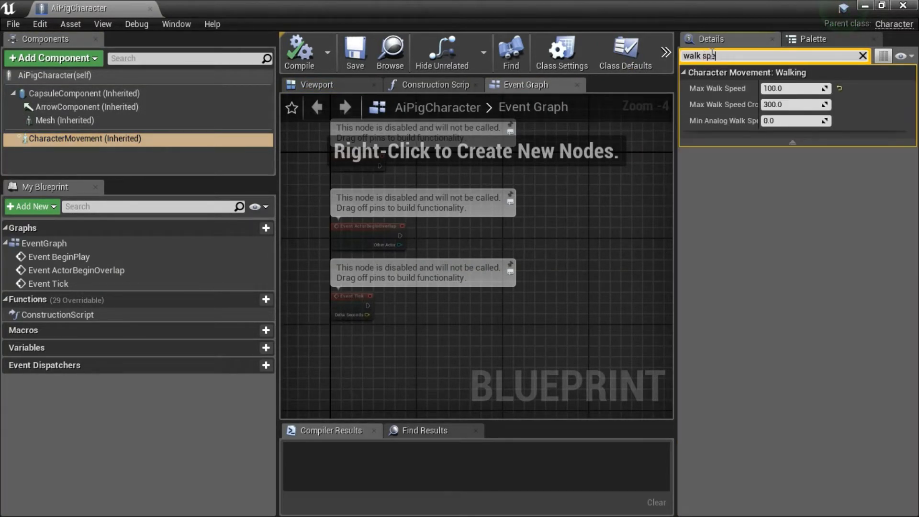
text(eed)
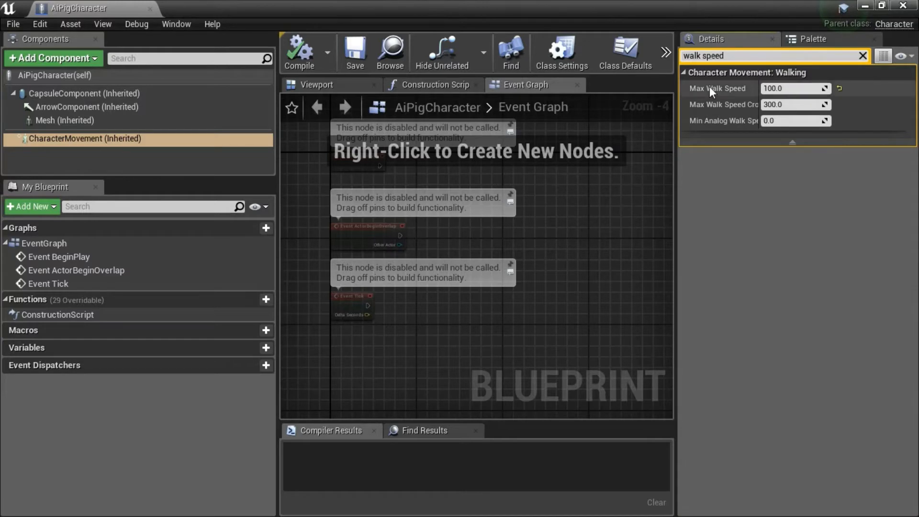
mouse_move(717, 88)
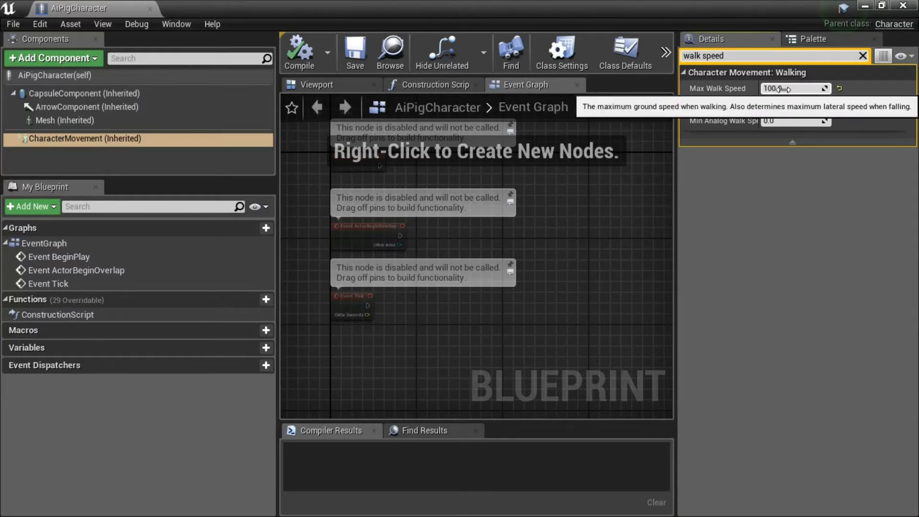
click(784, 89)
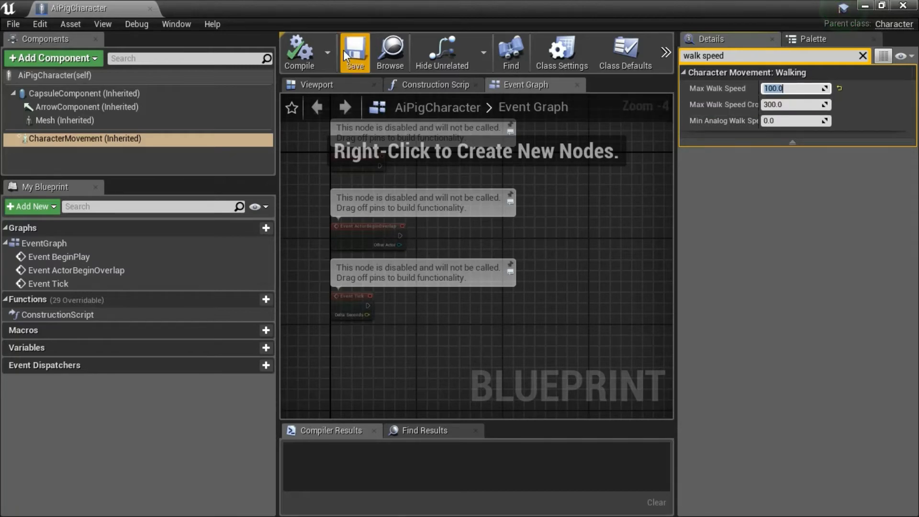
click(904, 5)
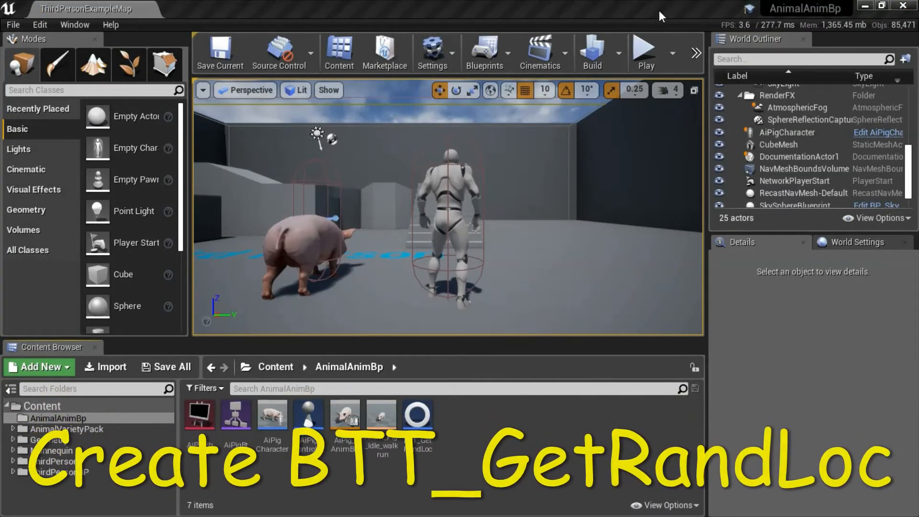
Step: Make BTT_GetRandLoc's Vector blackboard key Instance Editable and set Finish Execute to Success
click(425, 417)
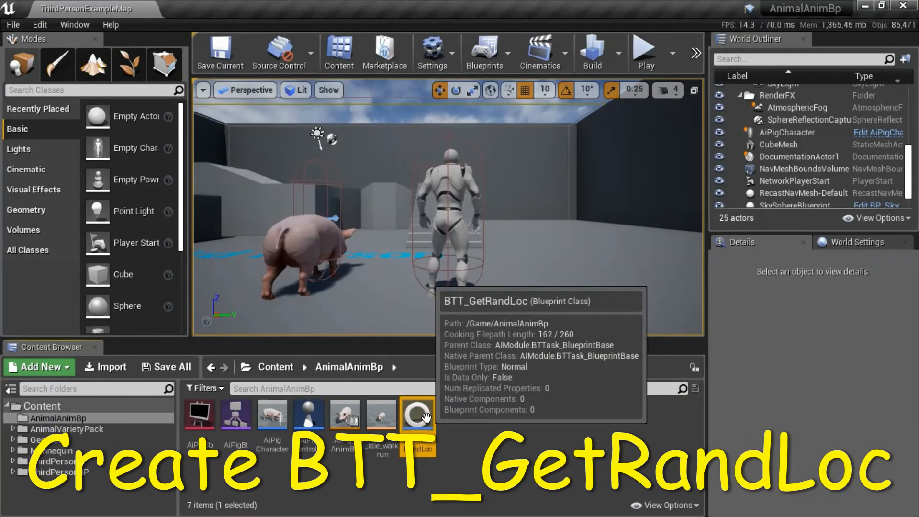
double_click(427, 416)
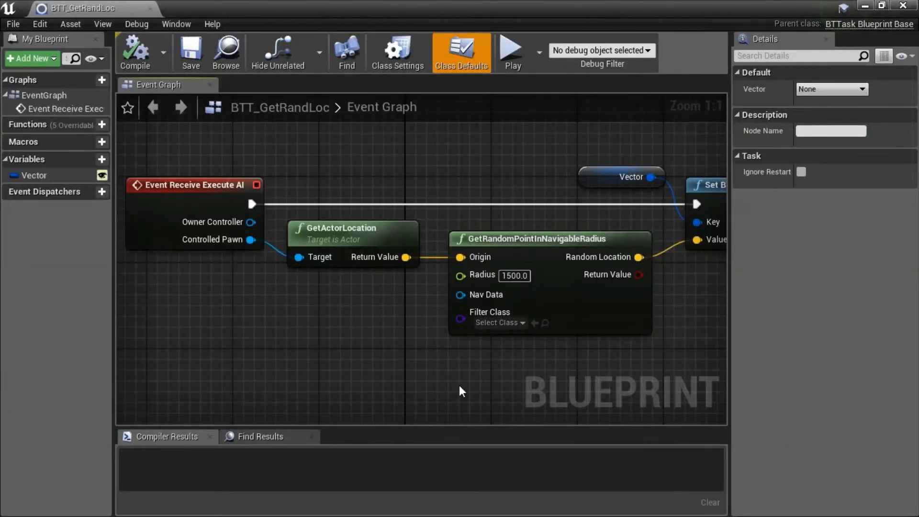
click(598, 183)
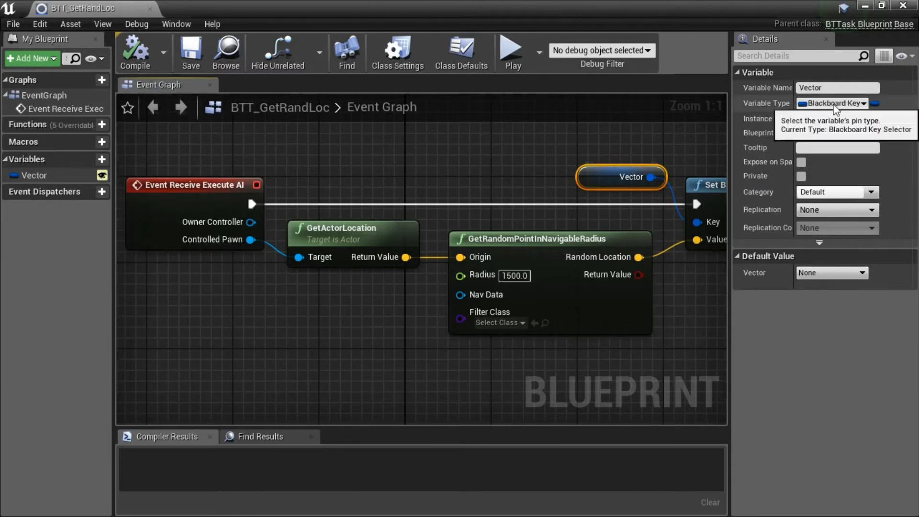
click(102, 176)
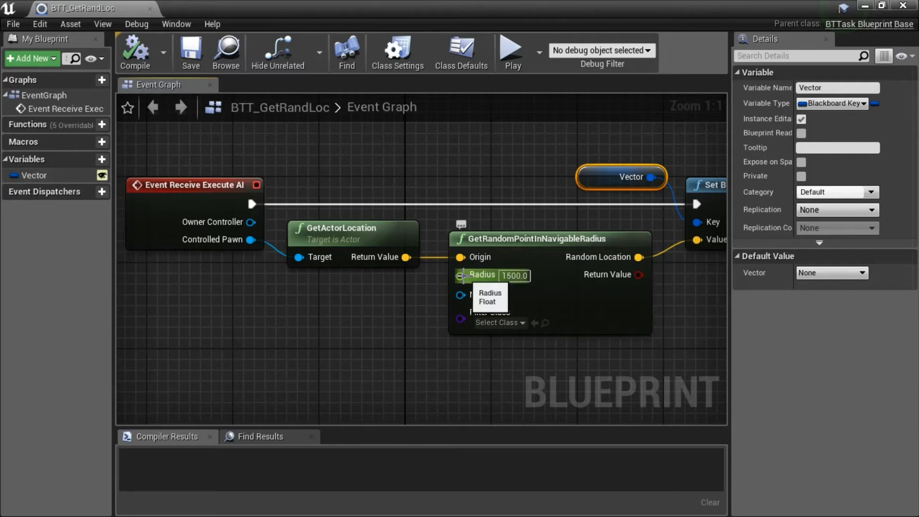
mouse_move(559, 324)
right_down()
mouse_move(619, 370)
mouse_move(343, 367)
right_up()
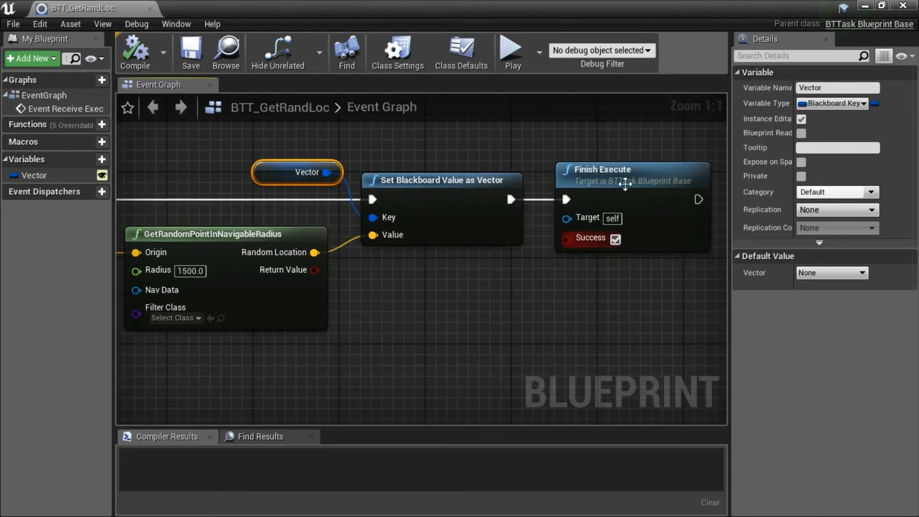
mouse_move(590, 238)
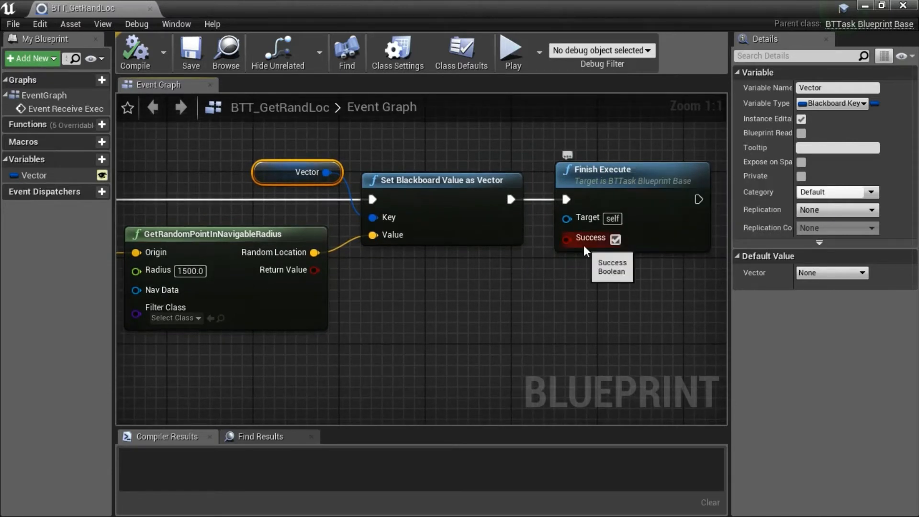
click(616, 239)
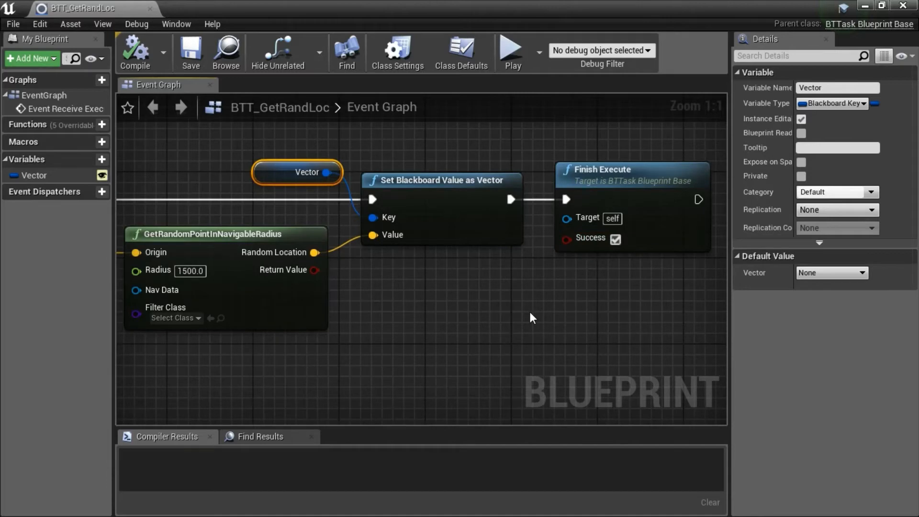
Step: Close the task editor and inspect AiPig_AnimBP and the Anim_Pig_Idle_walk_run blend space assets
click(909, 5)
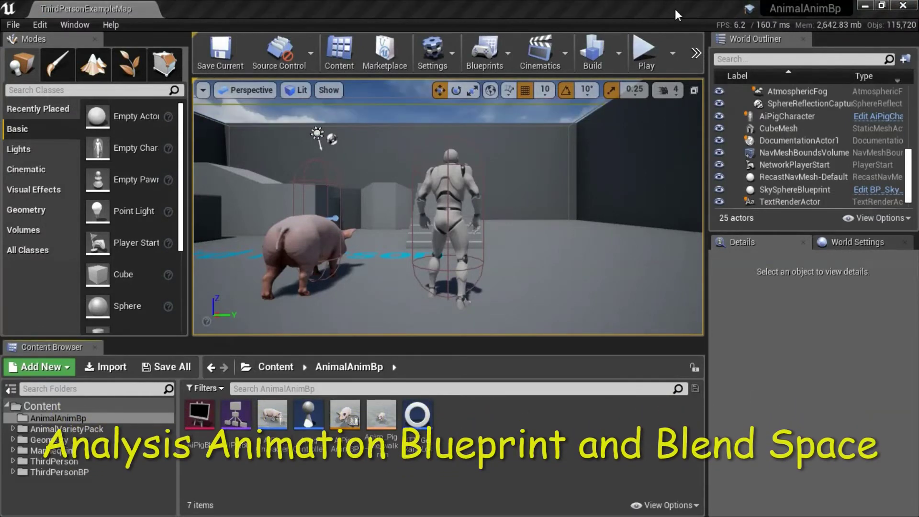
click(345, 419)
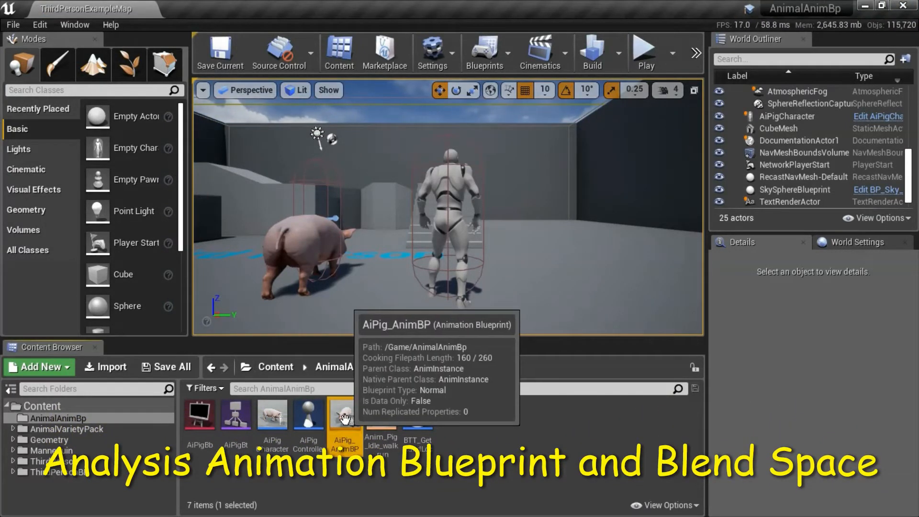
click(382, 421)
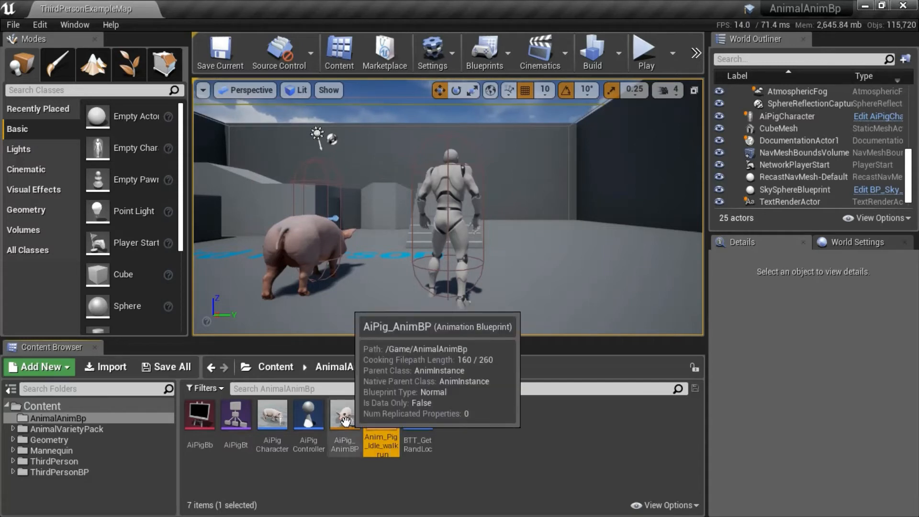
double_click(347, 425)
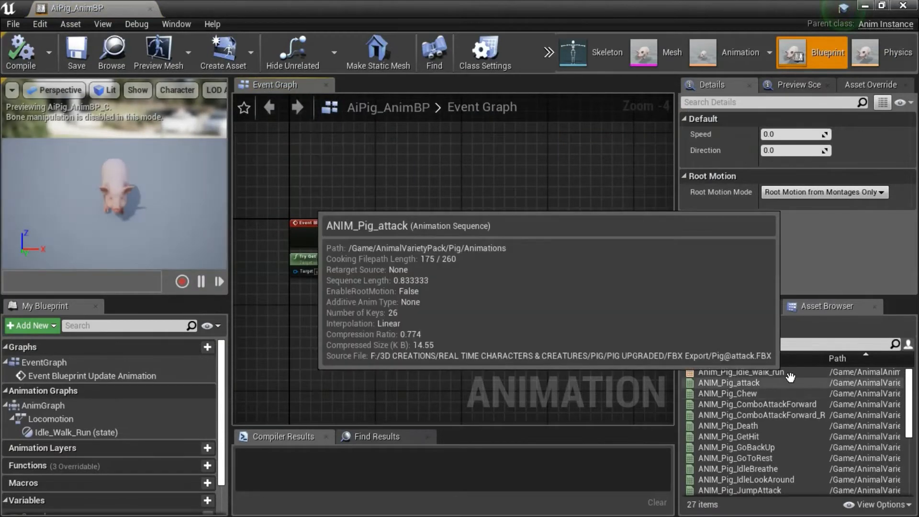
click(793, 375)
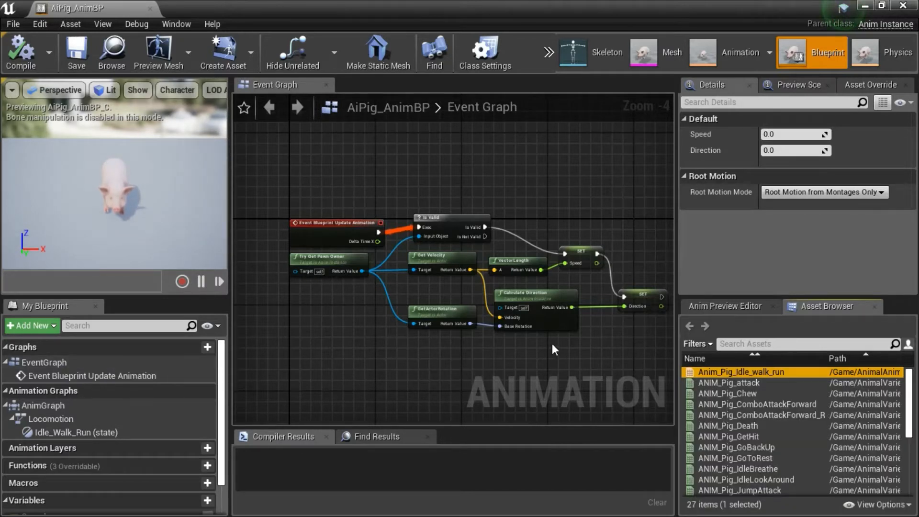
double_click(58, 405)
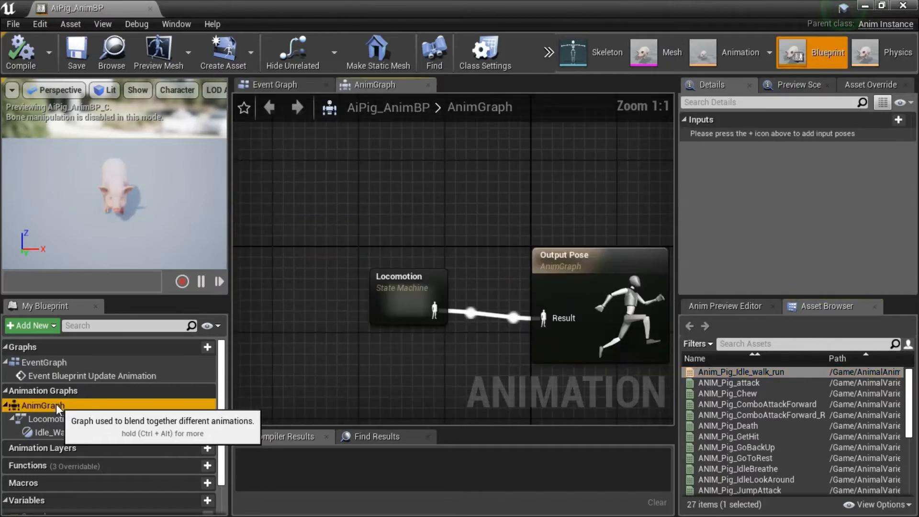
double_click(417, 288)
double_click(557, 273)
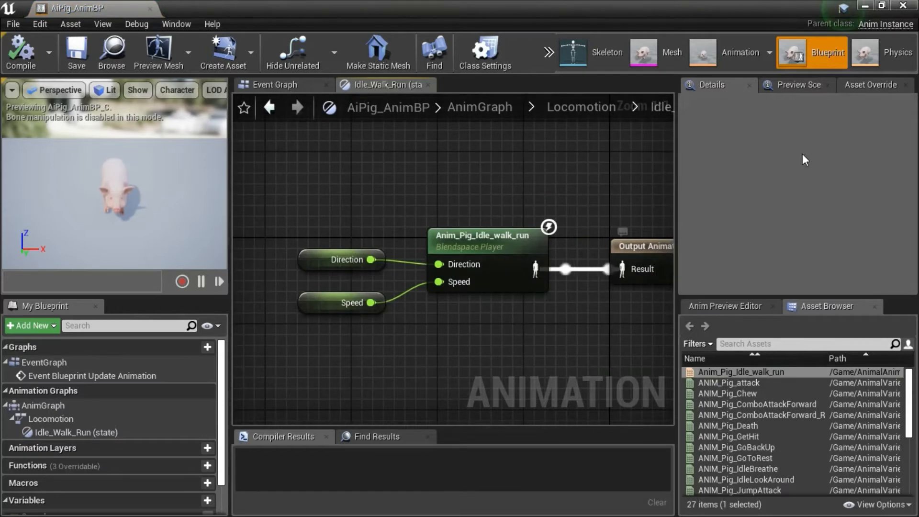
click(914, 7)
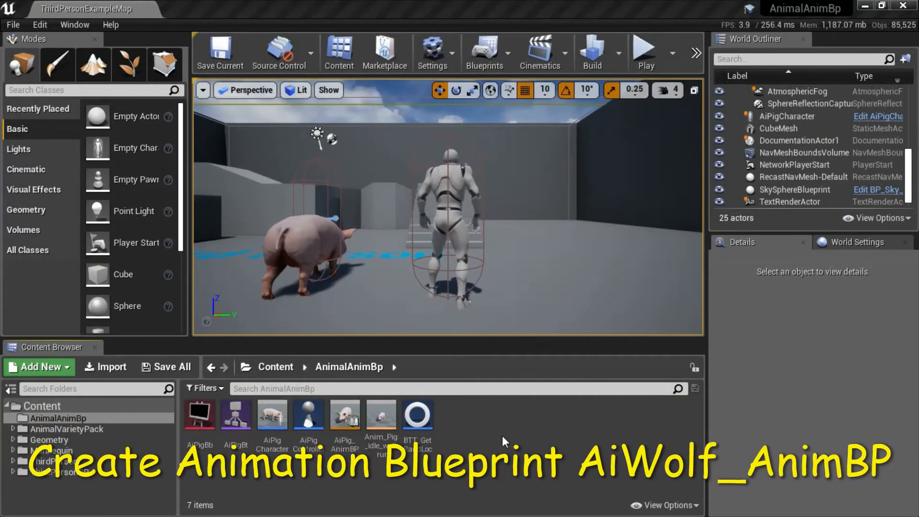
Step: Create an Animation Blueprint on SK_Wolf_Skeleton named AiWolf_AnimBP in AnimalAnimBp
right_click(502, 436)
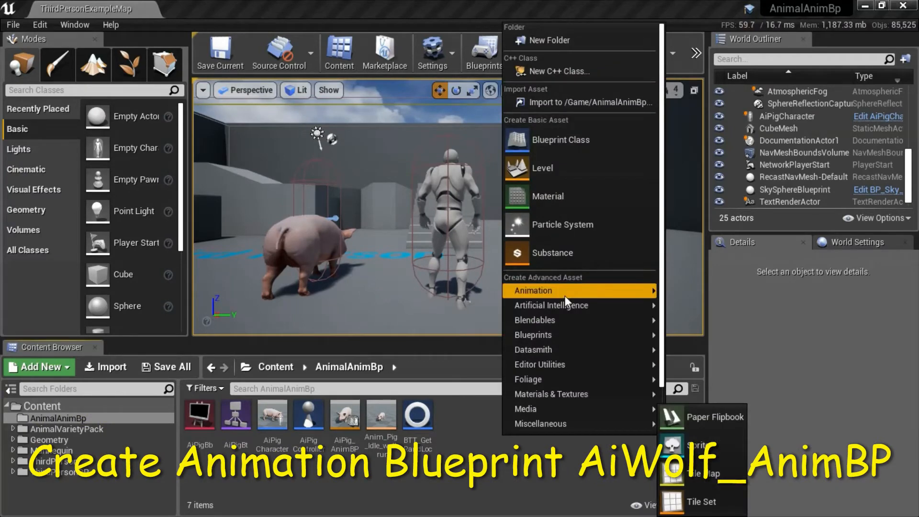
mouse_move(546, 290)
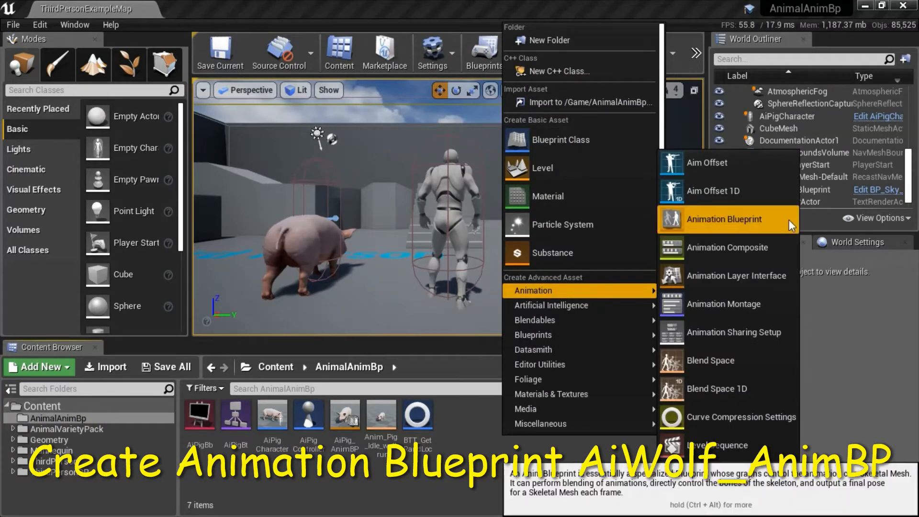
click(773, 222)
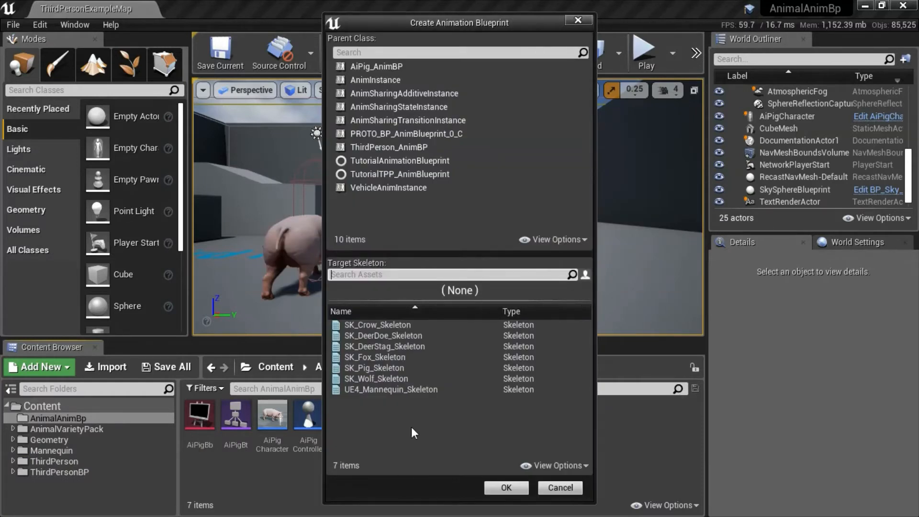
click(415, 379)
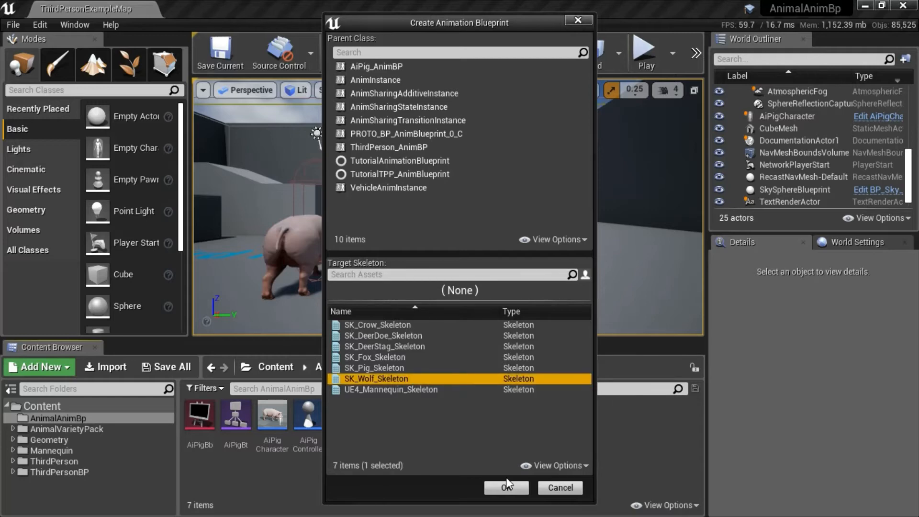
click(507, 487)
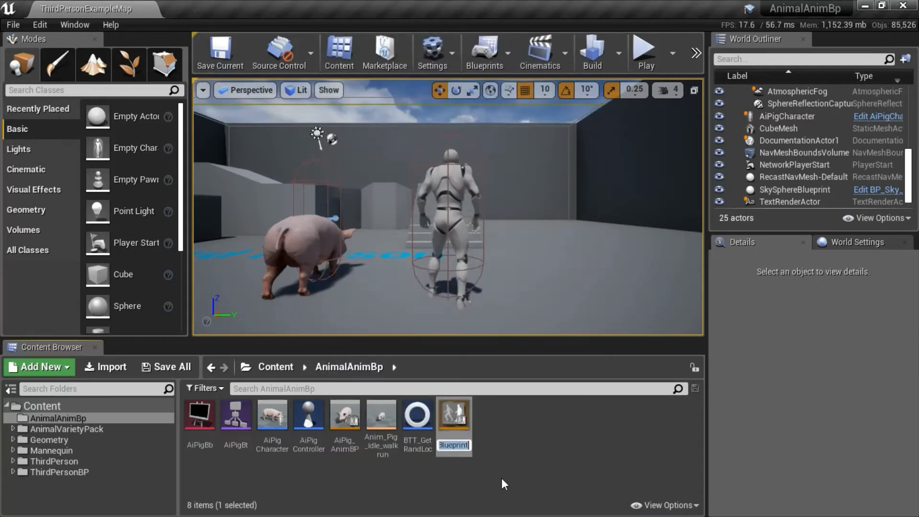
text(AiWolf_AnimBP)
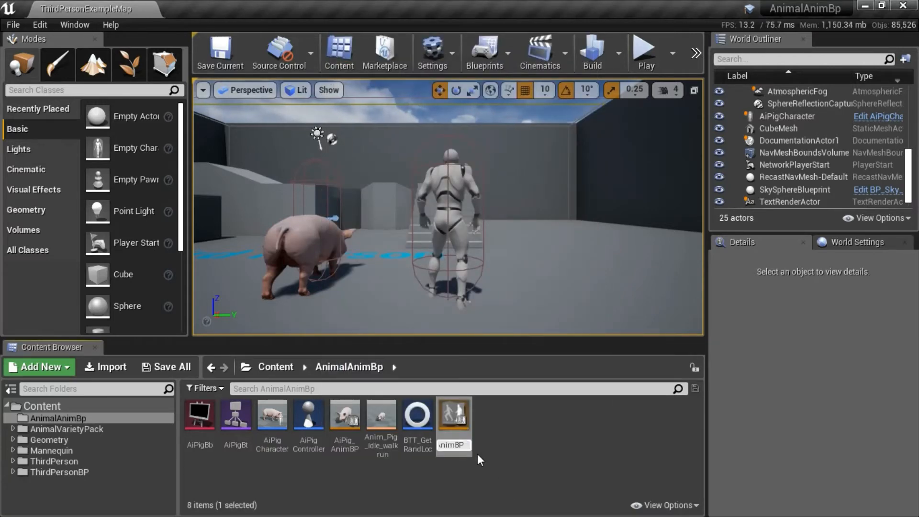
key(Return)
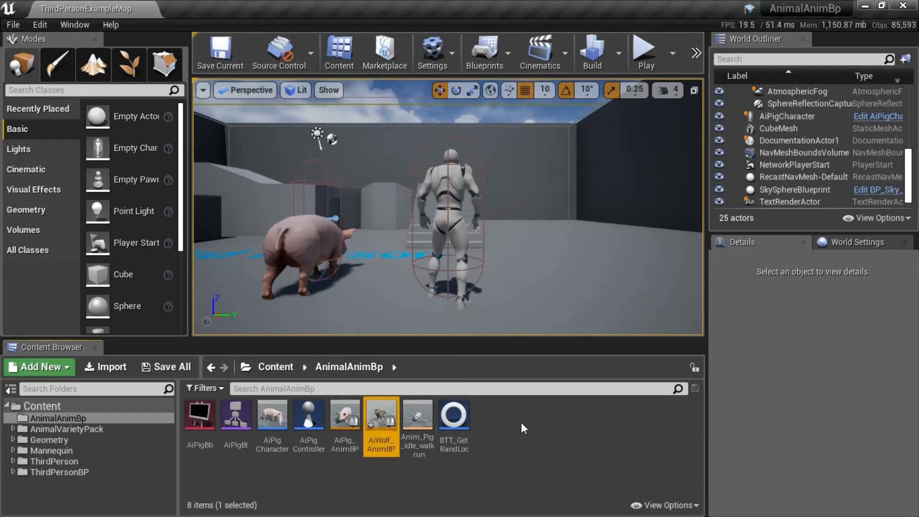
click(522, 423)
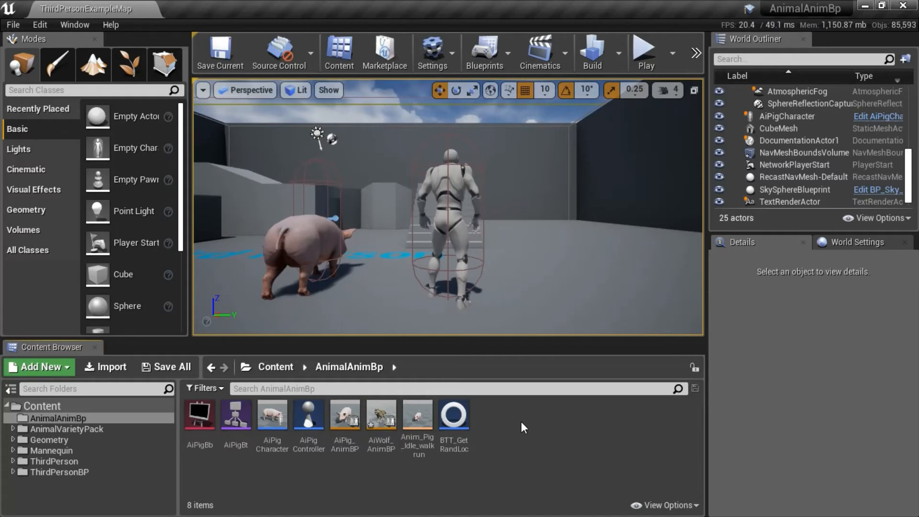
Step: Add a state machine named Locomotion to AiWolf_AnimBP's AnimGraph and wire it to Output Pose Result
double_click(379, 421)
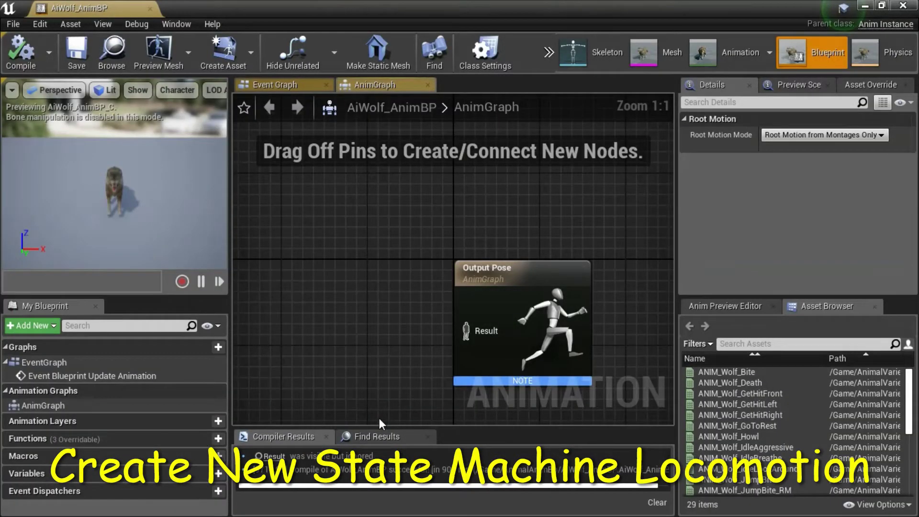
right_click(314, 285)
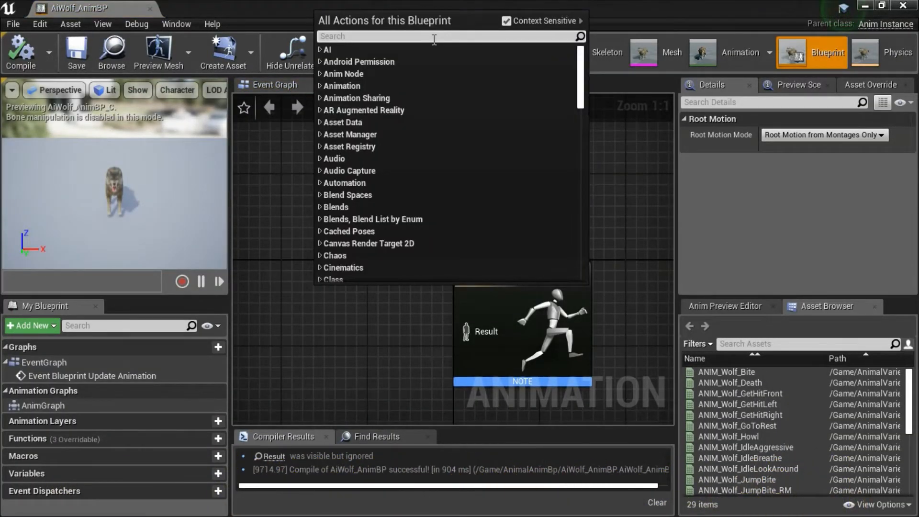
text(new state)
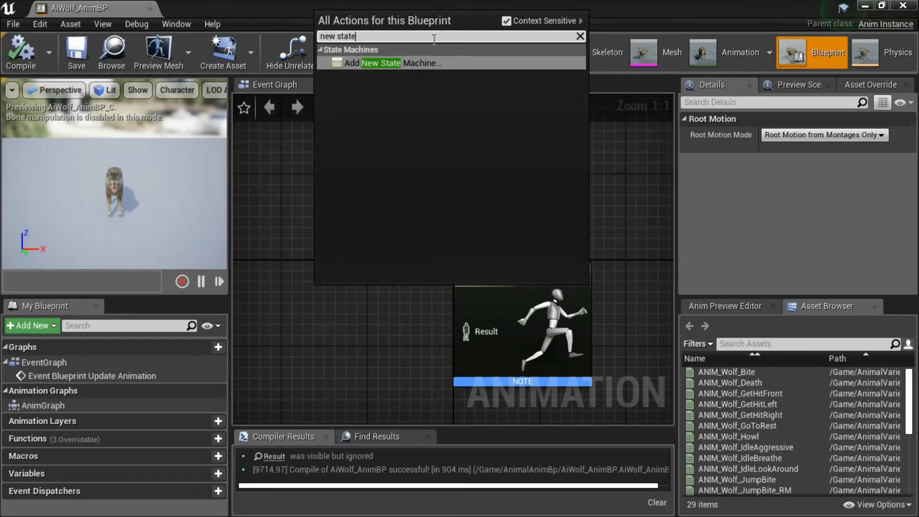
click(409, 62)
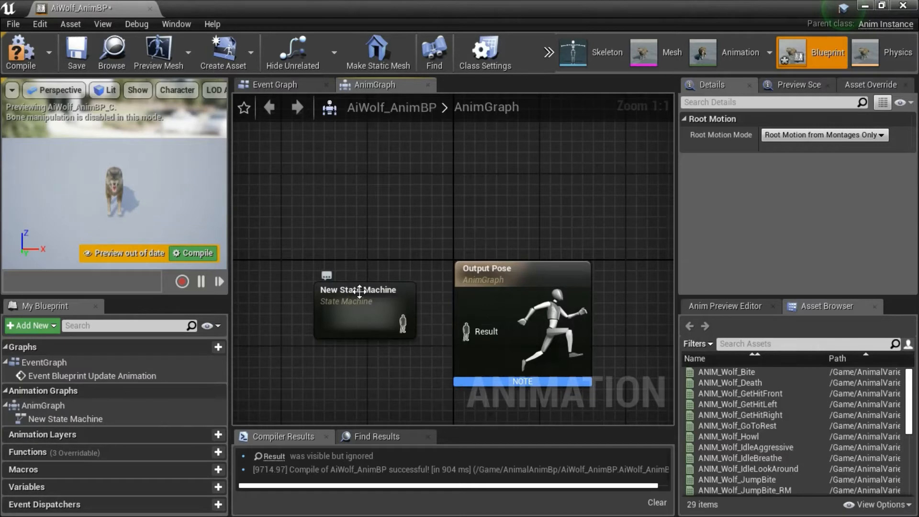
click(359, 291)
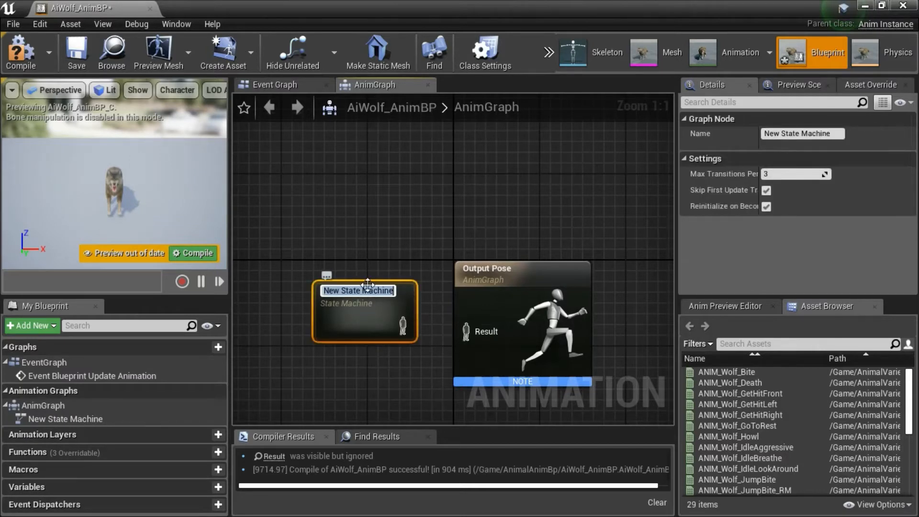
text(Locomotion)
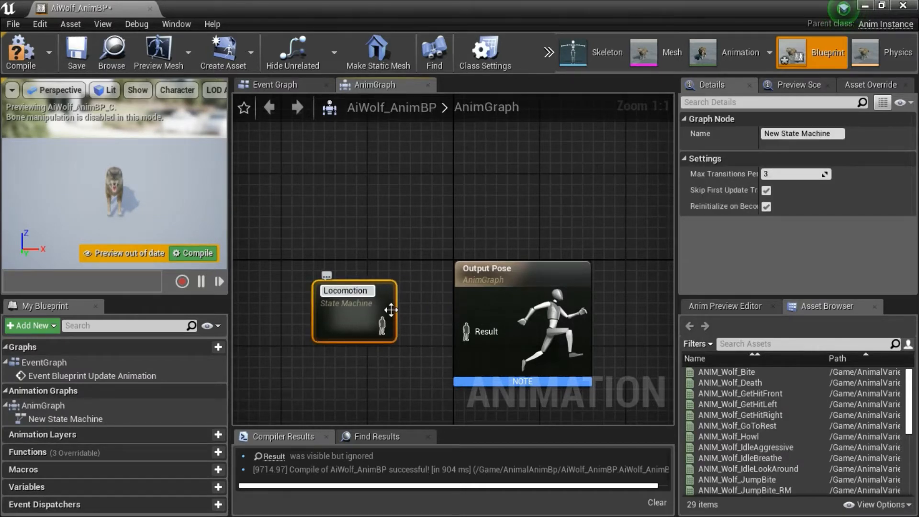
click(410, 312)
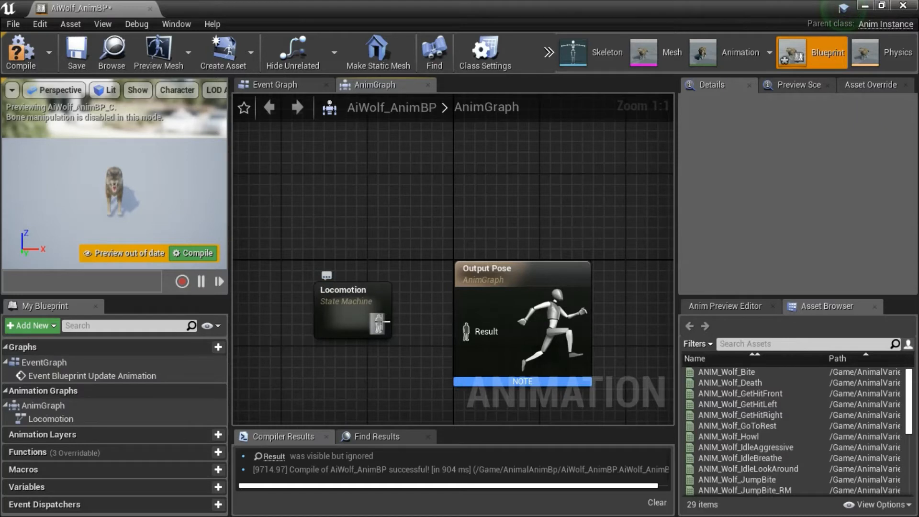
drag(381, 323, 465, 330)
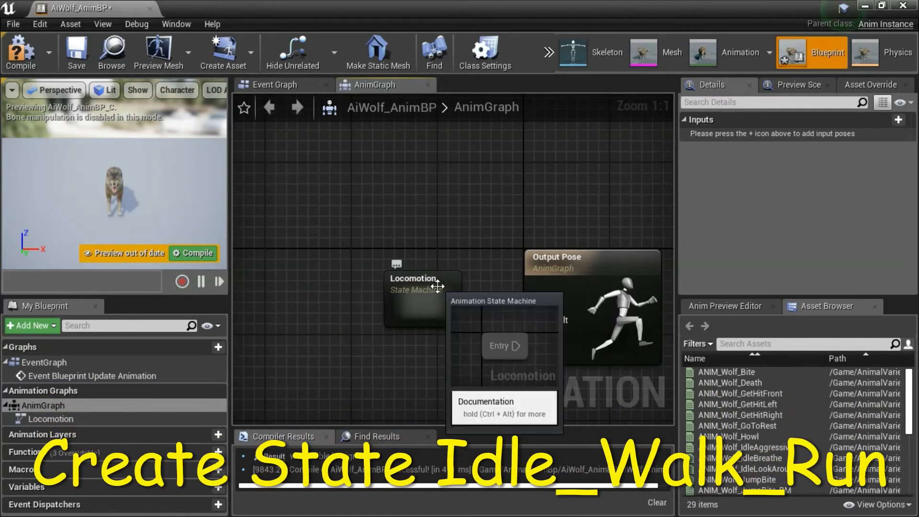
Step: Inside Locomotion, add a state from Entry named Idle_Walk_Run
double_click(437, 287)
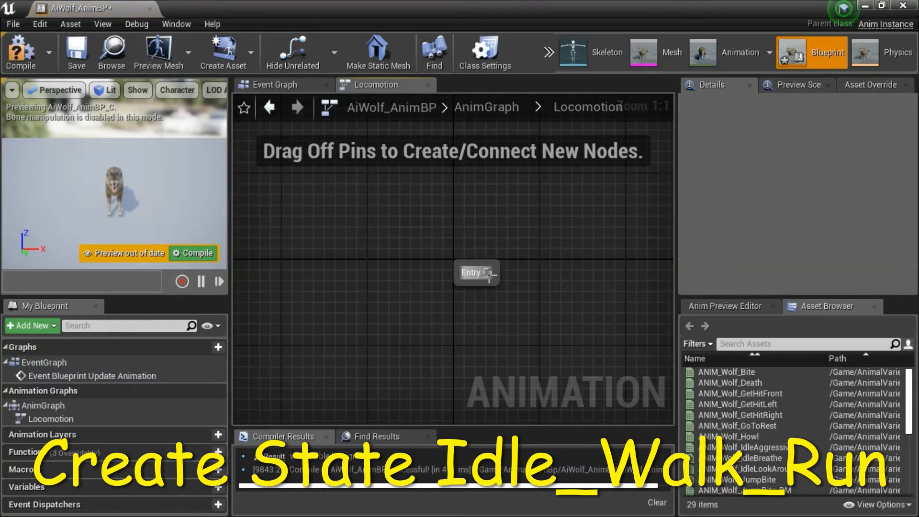
drag(489, 276, 517, 274)
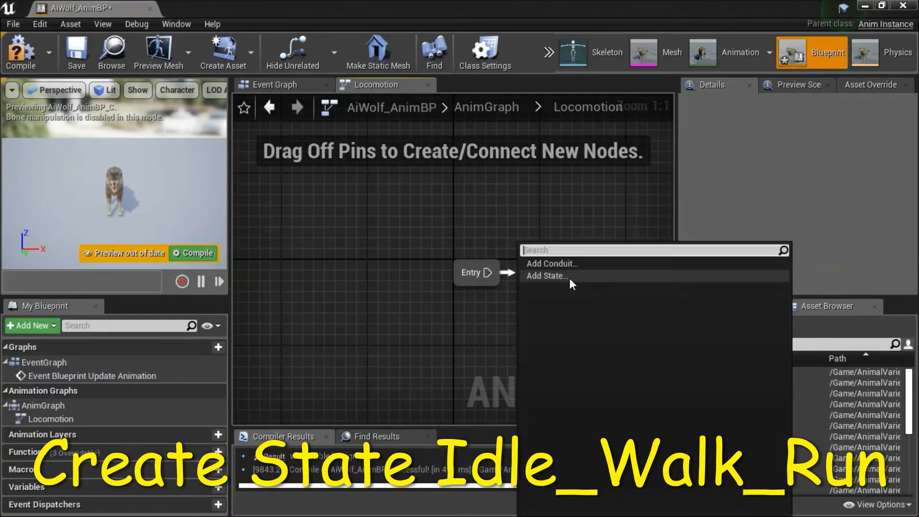
click(546, 276)
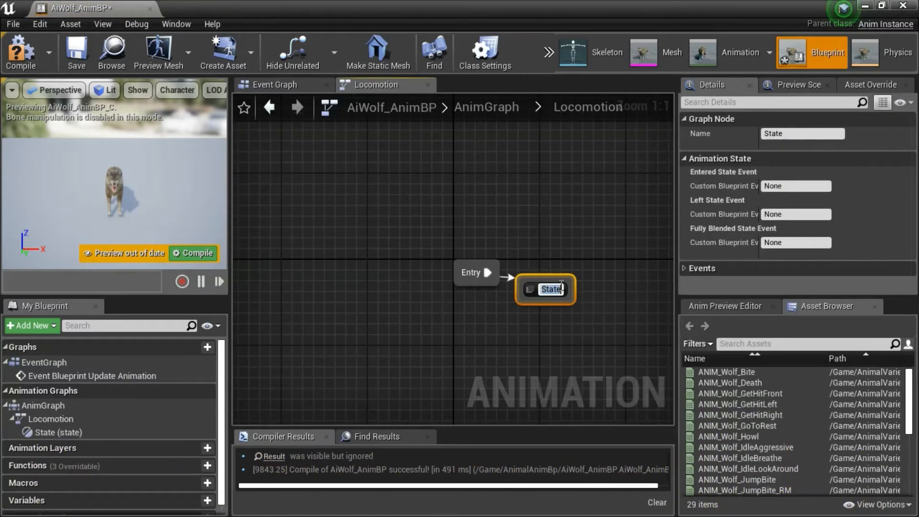
text(Idle_Walk_Run)
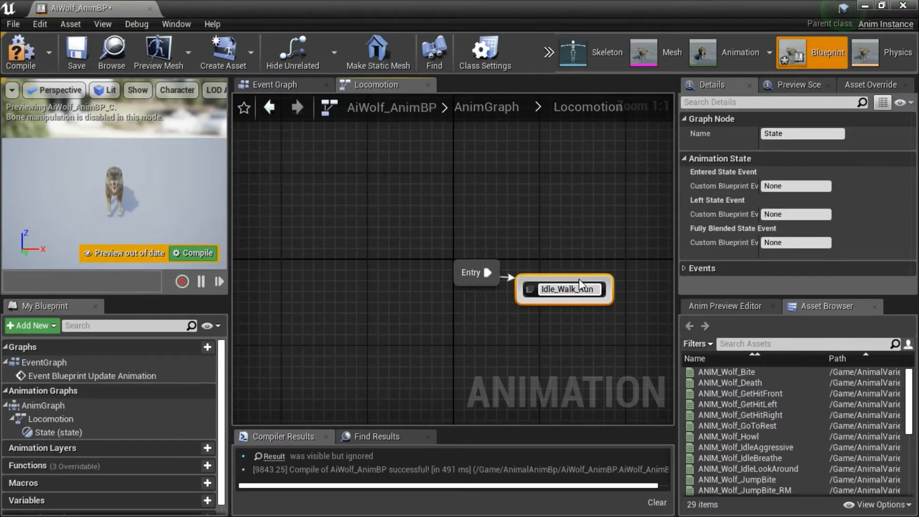
right_click(579, 279)
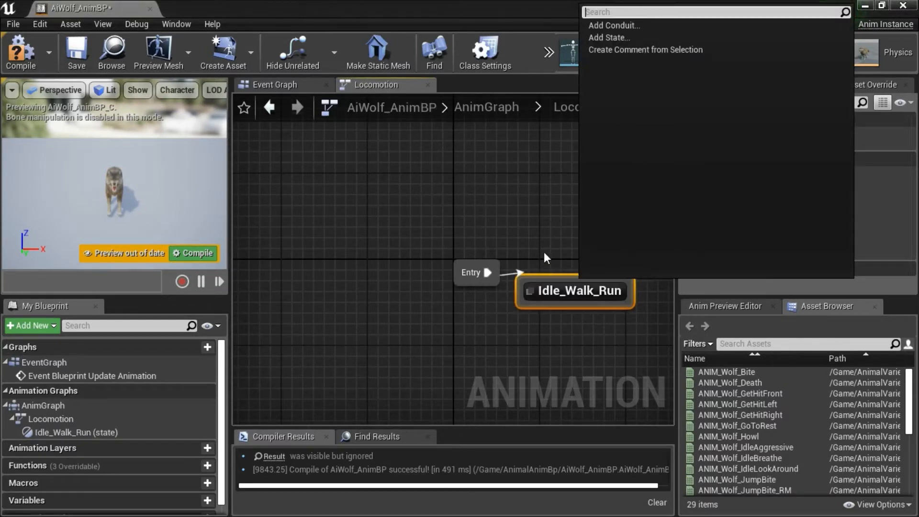
click(543, 258)
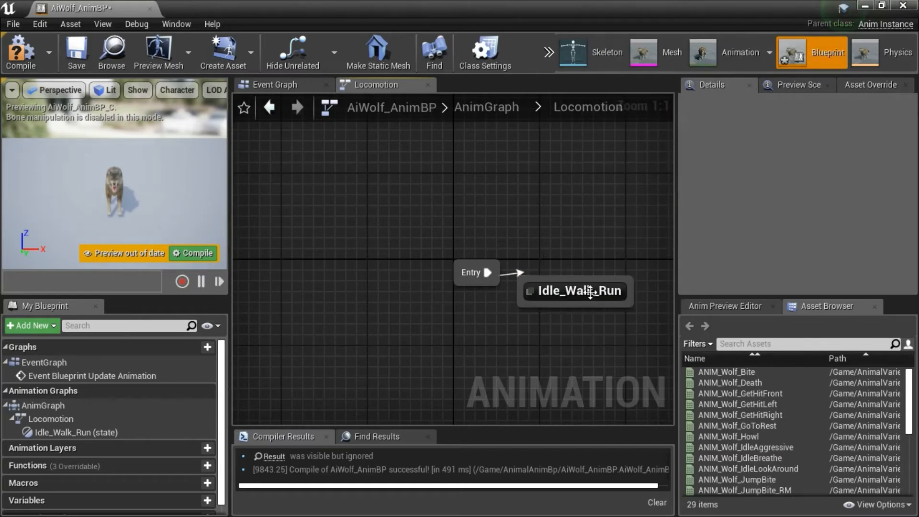
Step: Tidy the state layout, compile and save the wolf blueprint, then close it
drag(590, 291, 600, 272)
right_drag(404, 257, 312, 237)
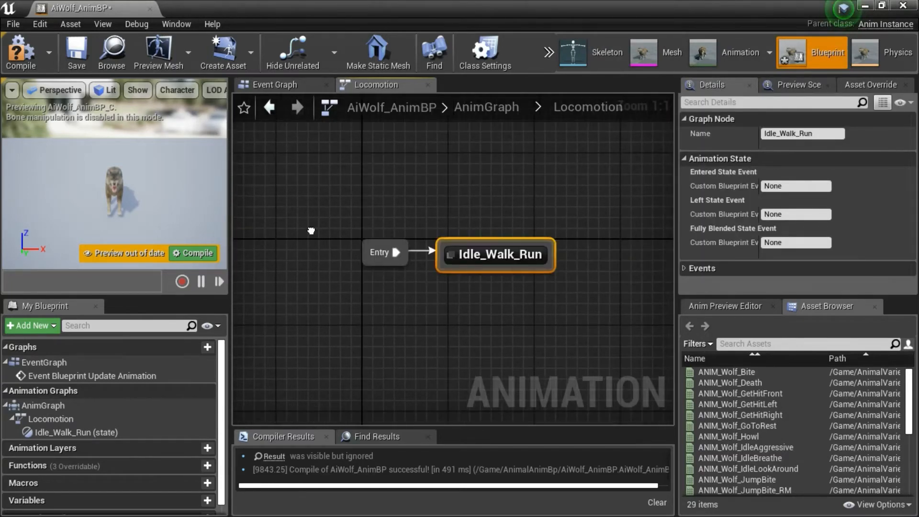
click(75, 55)
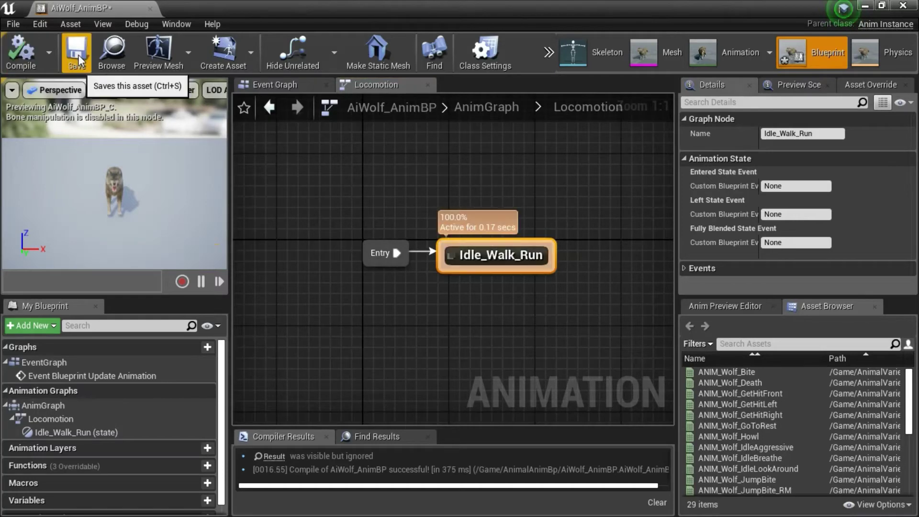
click(903, 5)
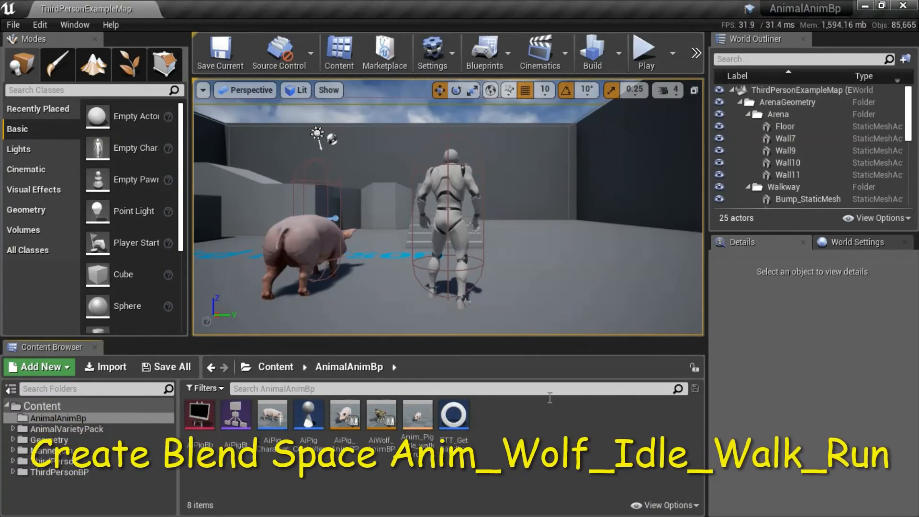
Step: Create a Blend Space on SK_Wolf_Skeleton named Anim_Wolf_Idle_Walk_Run, then briefly reopen AiWolf_AnimBP
right_click(528, 418)
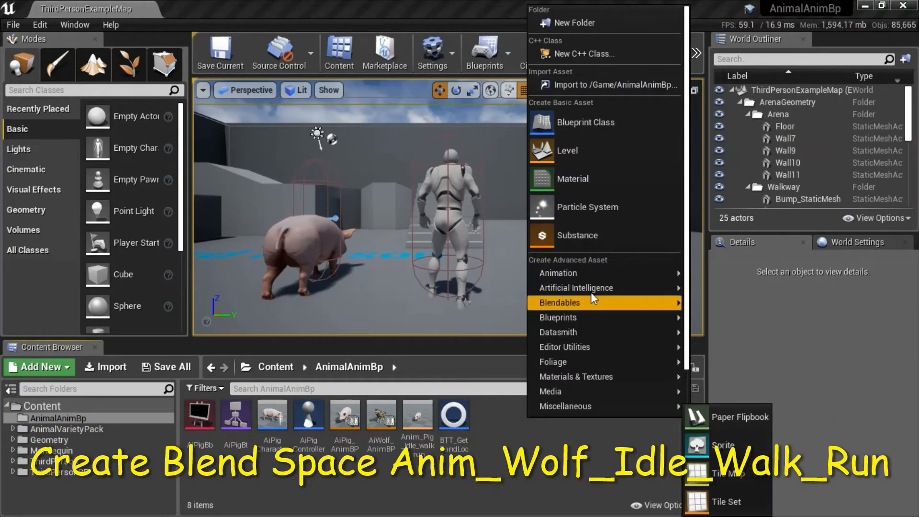
mouse_move(604, 273)
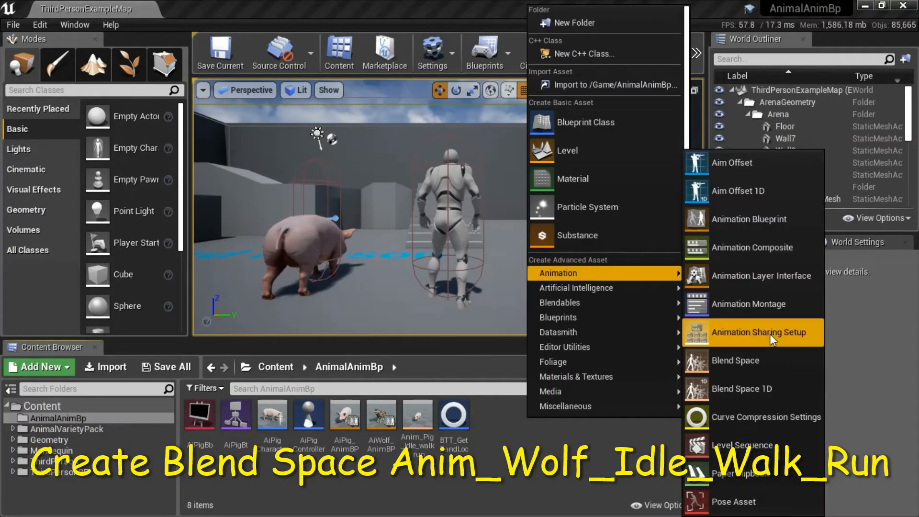
click(763, 360)
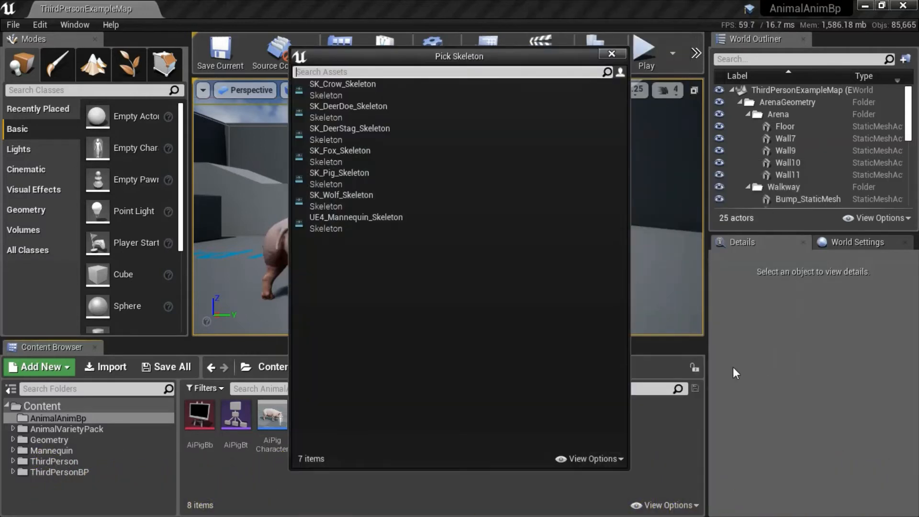
click(382, 200)
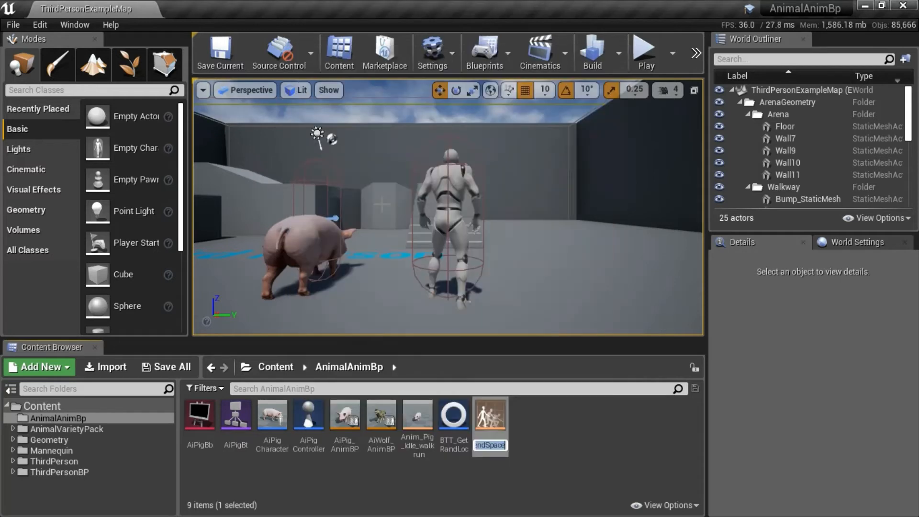
text(Anim_Wolf_Idle_Walk_Run)
key(Return)
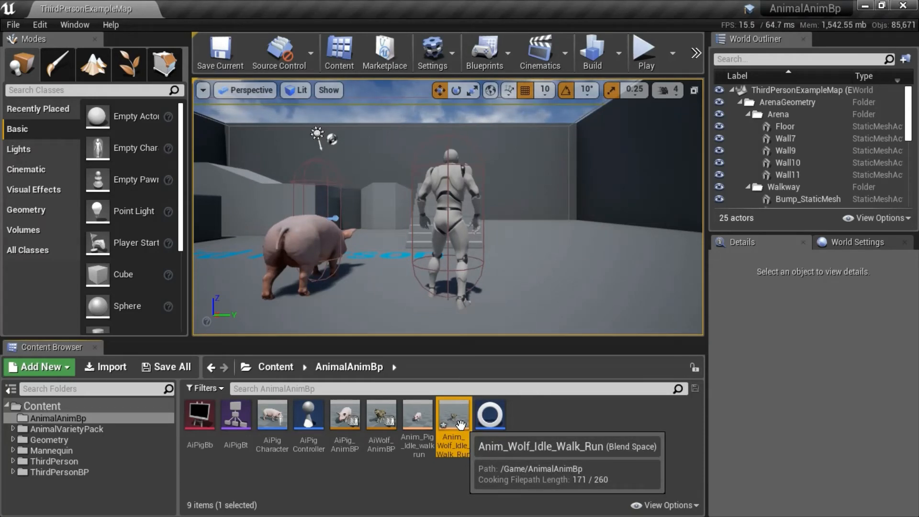
double_click(381, 422)
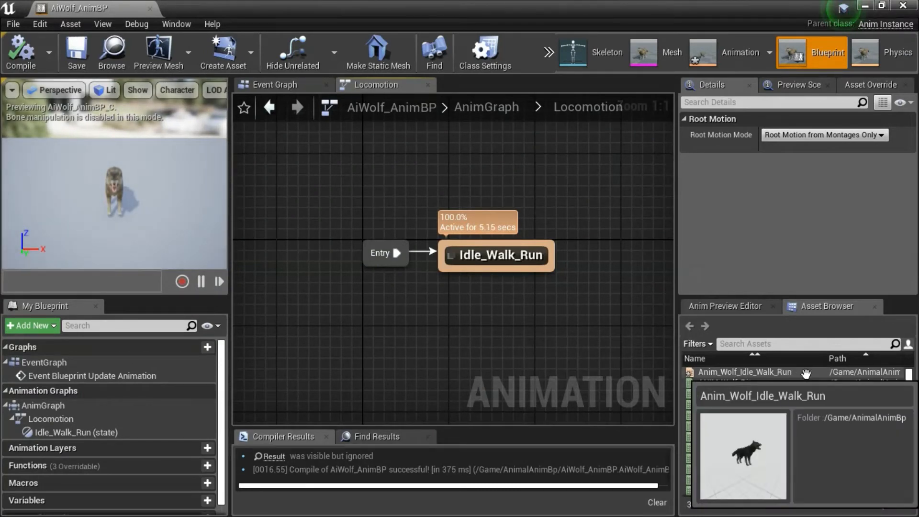
click(902, 5)
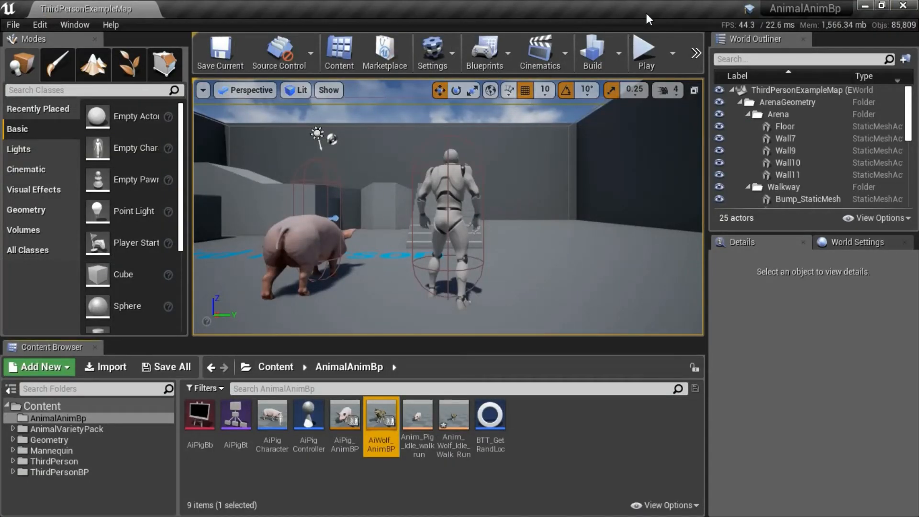
Step: Briefly view the wolf idle-walk-run blend space, then switch to the pig's Anim_Pig_Idle_walk_run blend space
click(612, 425)
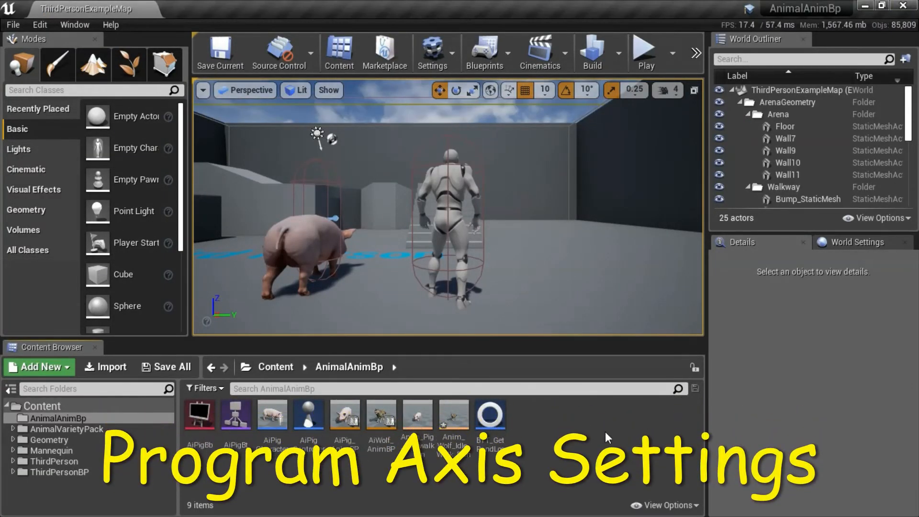
double_click(456, 420)
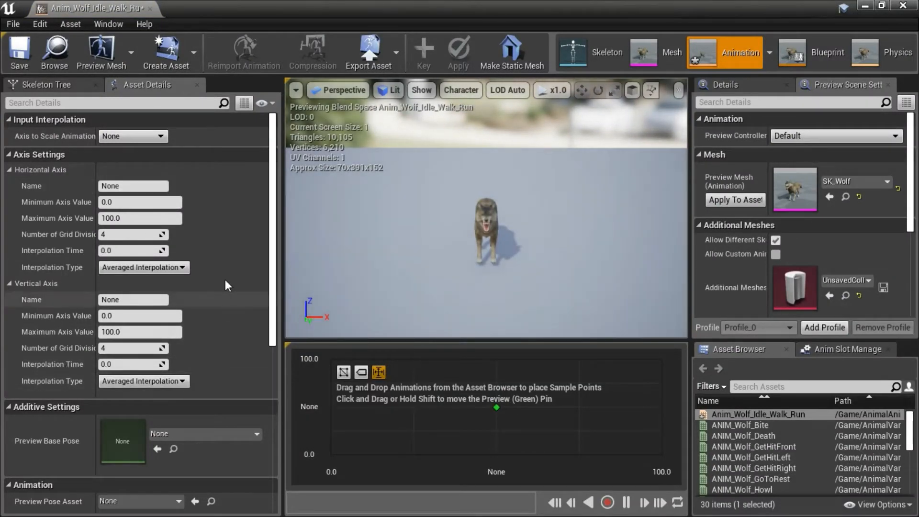
click(906, 6)
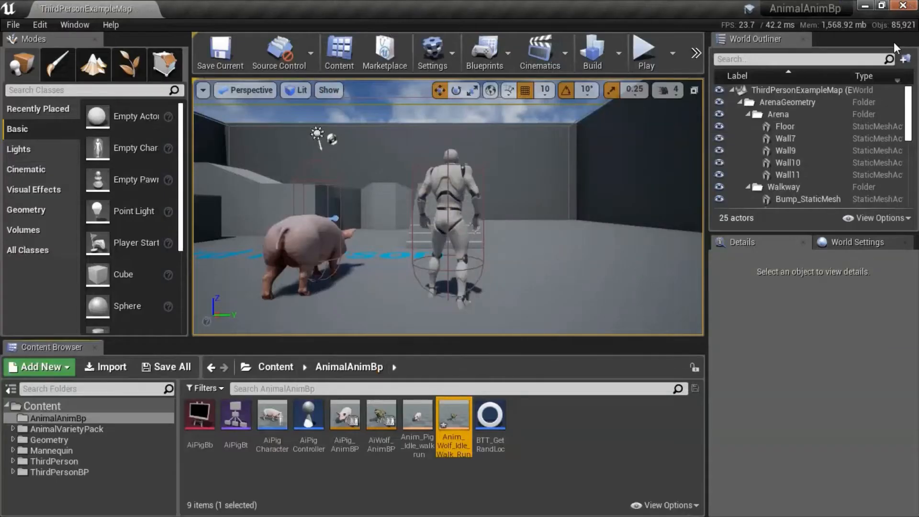
double_click(420, 425)
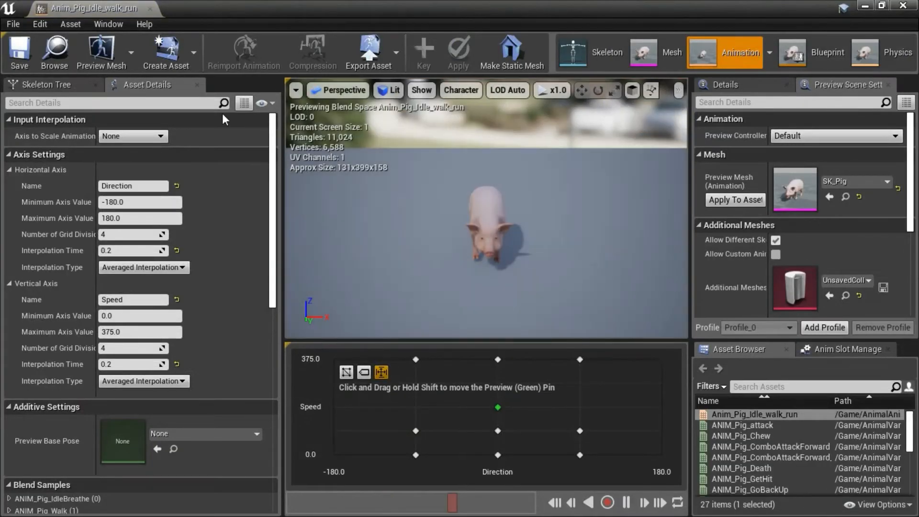
Step: Review the pig axis settings: Direction −180 to 180 and Speed 0 to 375 with their interpolation times
click(143, 186)
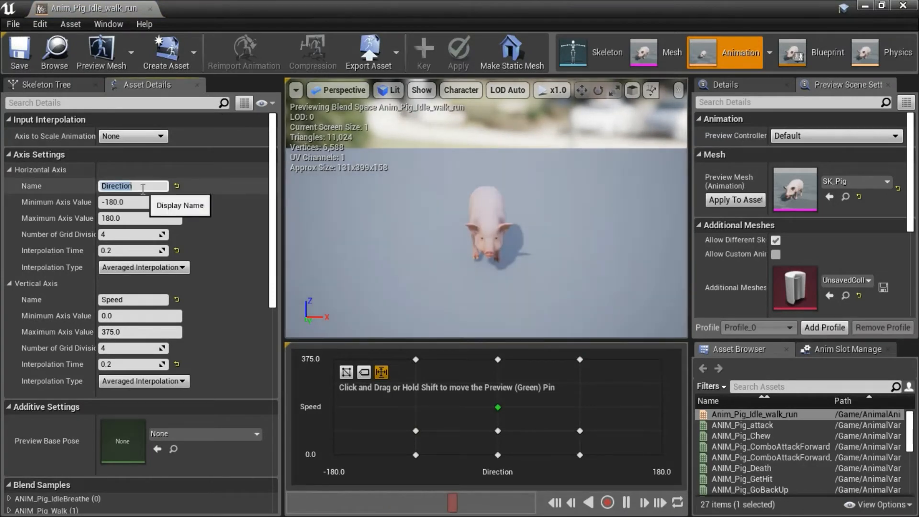
click(142, 203)
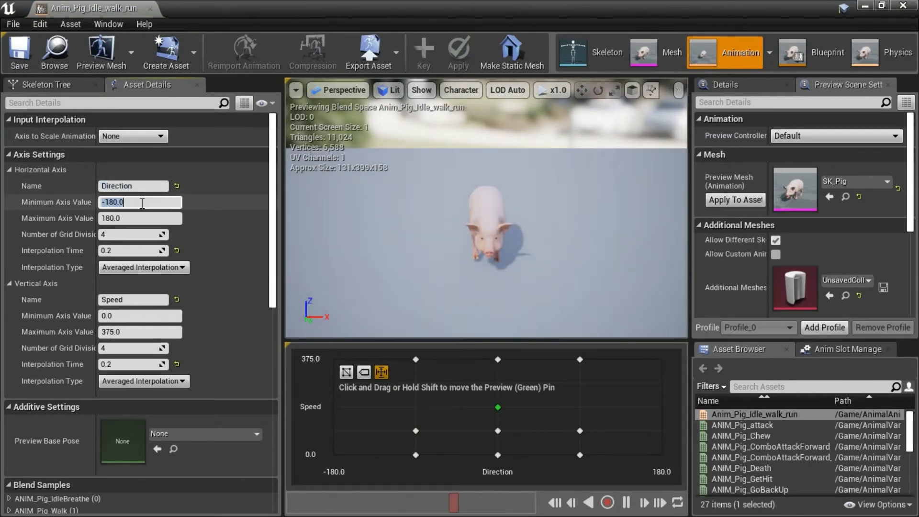
click(139, 219)
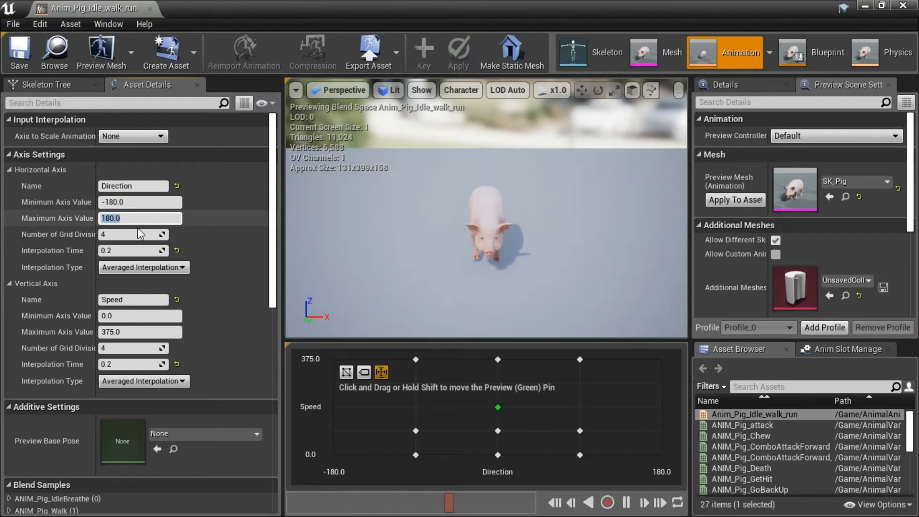
click(131, 251)
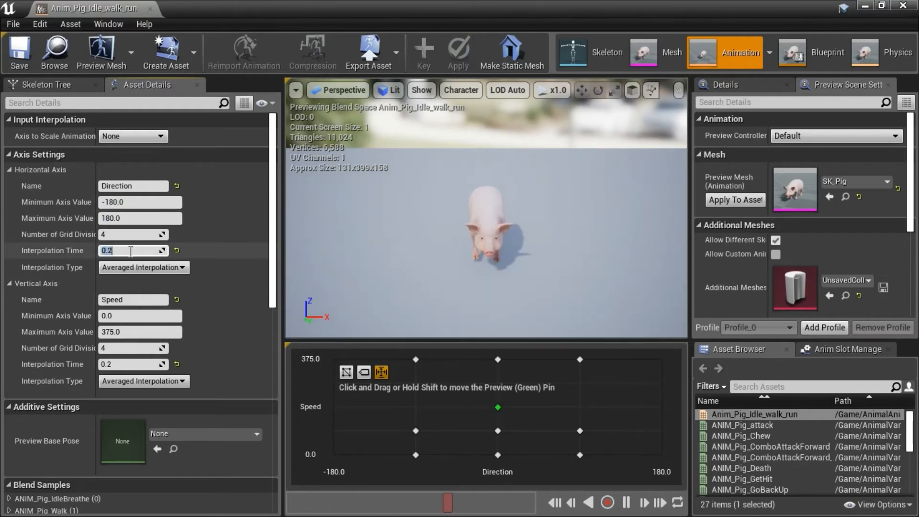
click(133, 296)
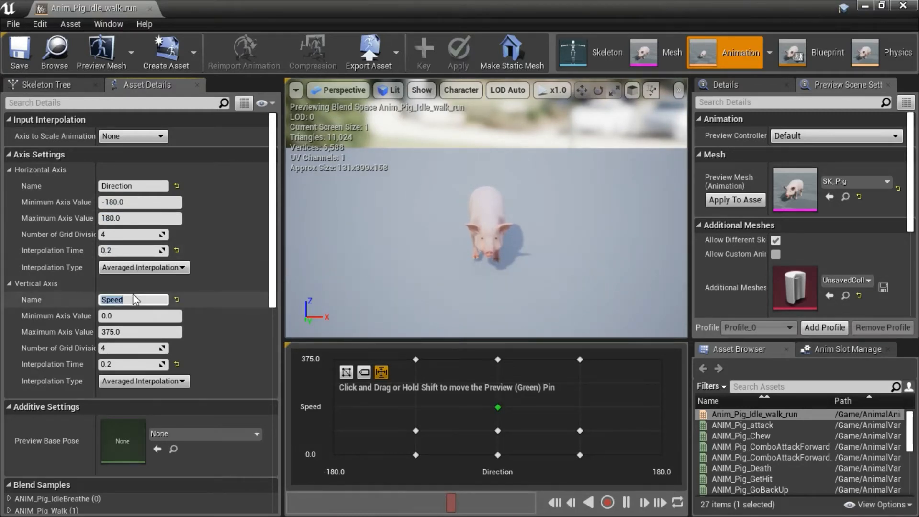
click(134, 315)
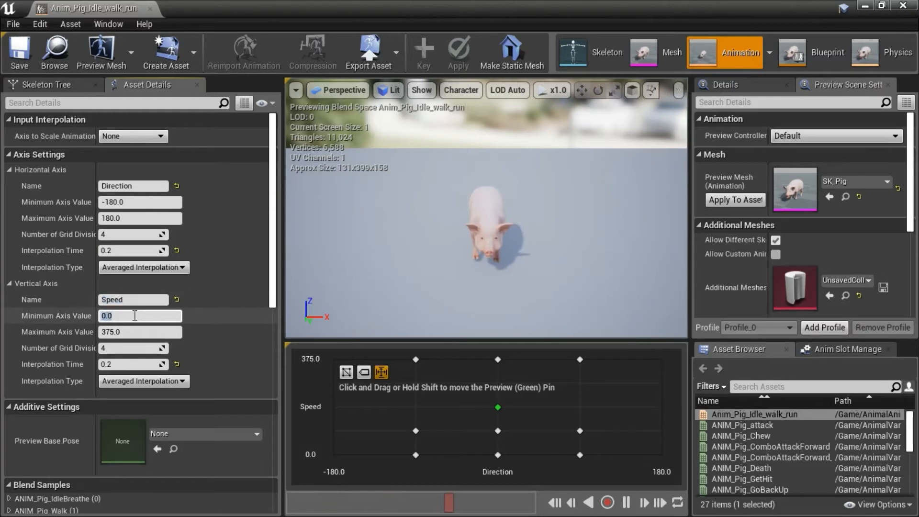
click(137, 332)
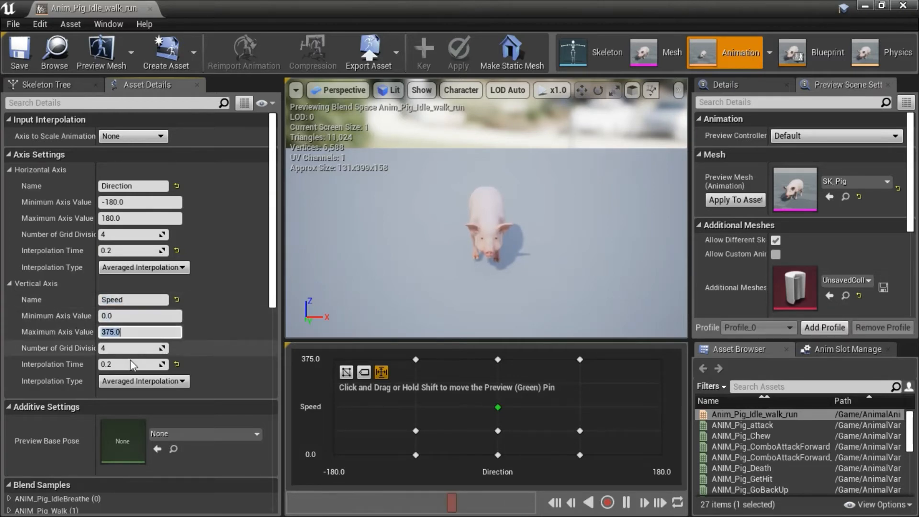
click(145, 360)
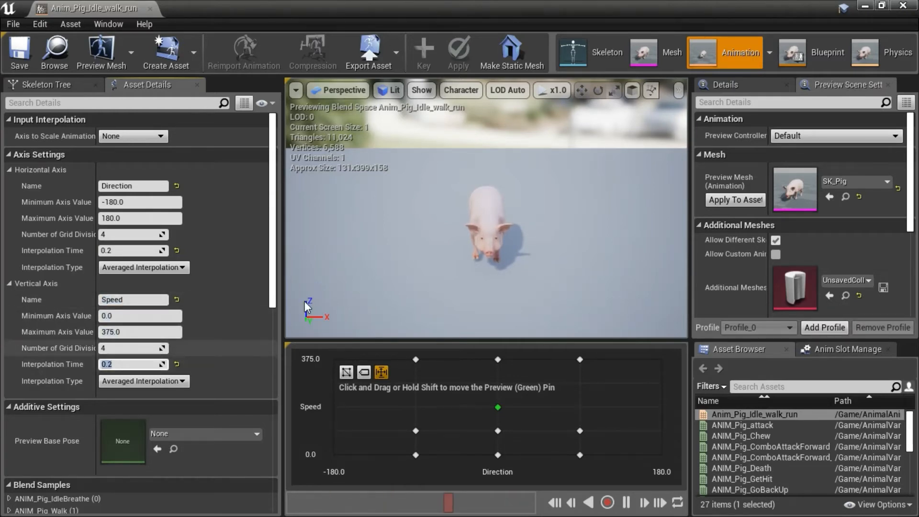
Step: Close the pig blend space and open Anim_Wolf_Idle_Walk_Run with its empty Direction/Speed grid
click(903, 6)
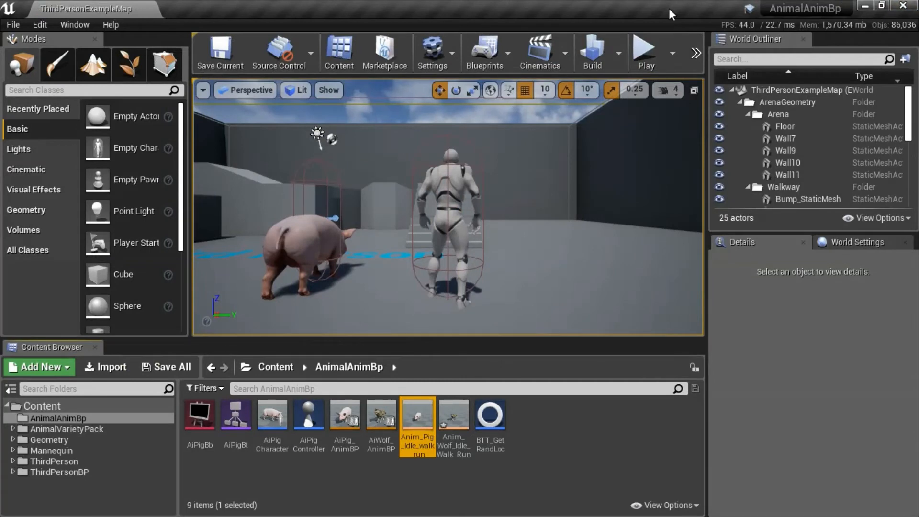
click(473, 467)
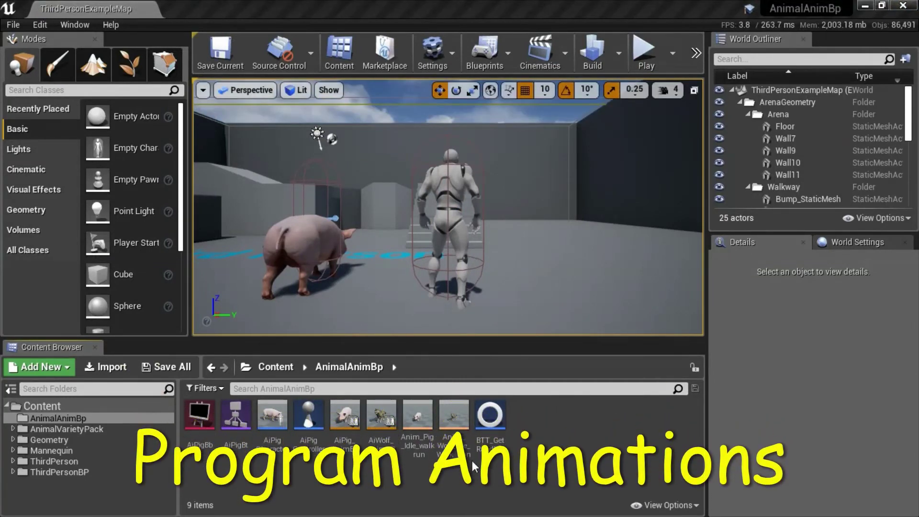
double_click(453, 417)
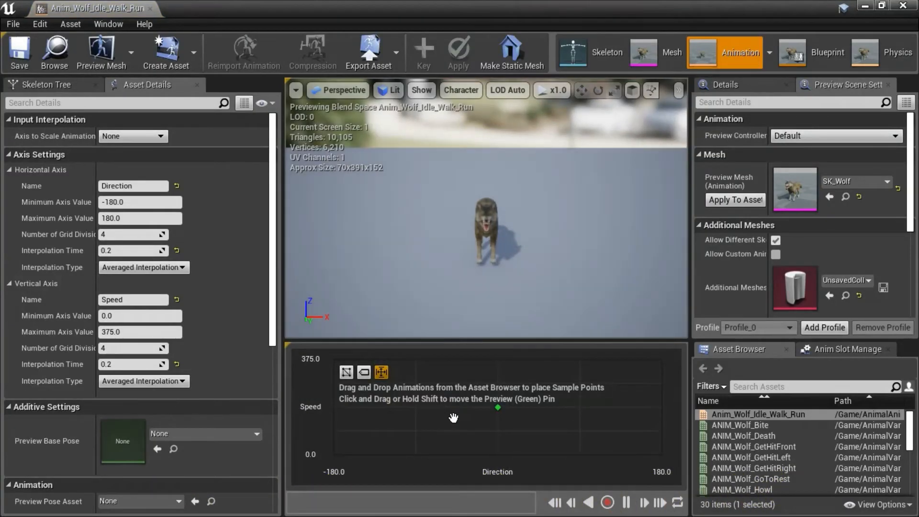
Step: Filter for 'idle' and place ANIM_Wolf_IdleBreathe samples along the zero-speed row
click(746, 387)
text(idle)
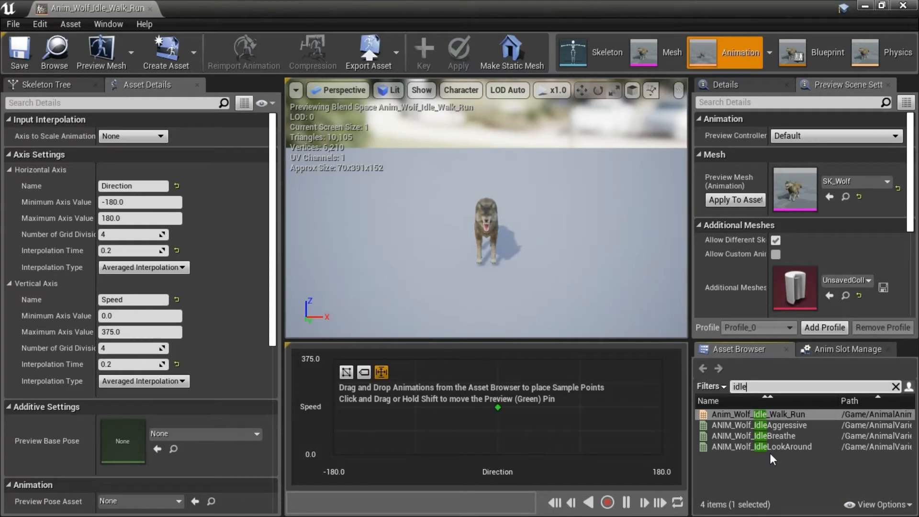
click(741, 436)
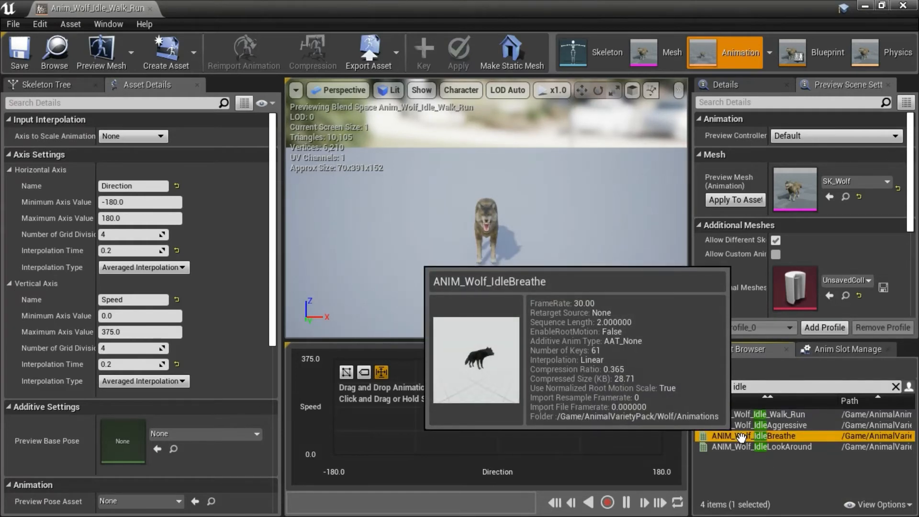
drag(742, 436, 416, 454)
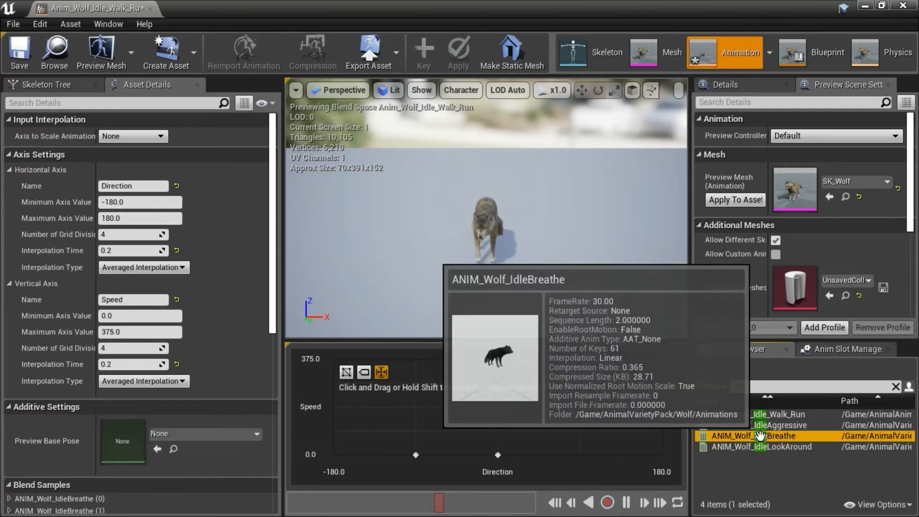
drag(754, 436, 607, 451)
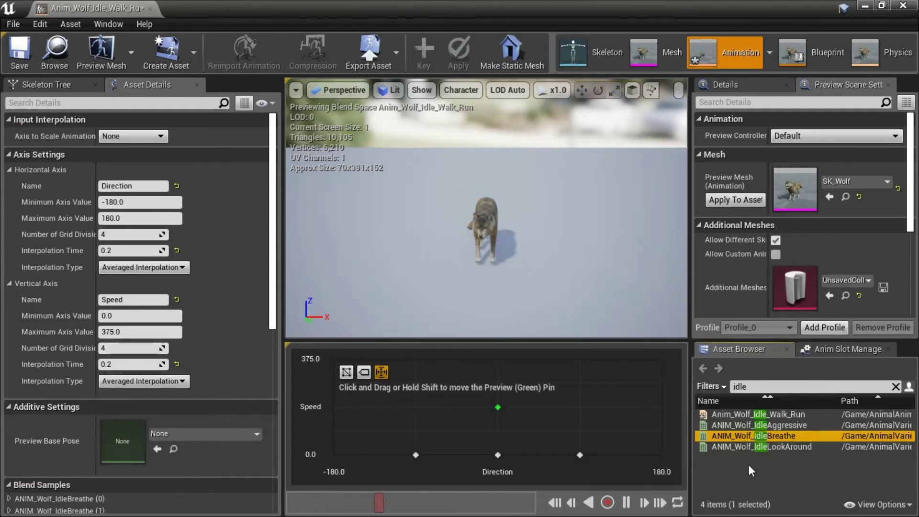
Step: Filter for 'walk' and place Walk at Direction 0, WalkTurnL at -90 and WalkTurnR at 90 on the low-speed row
click(756, 387)
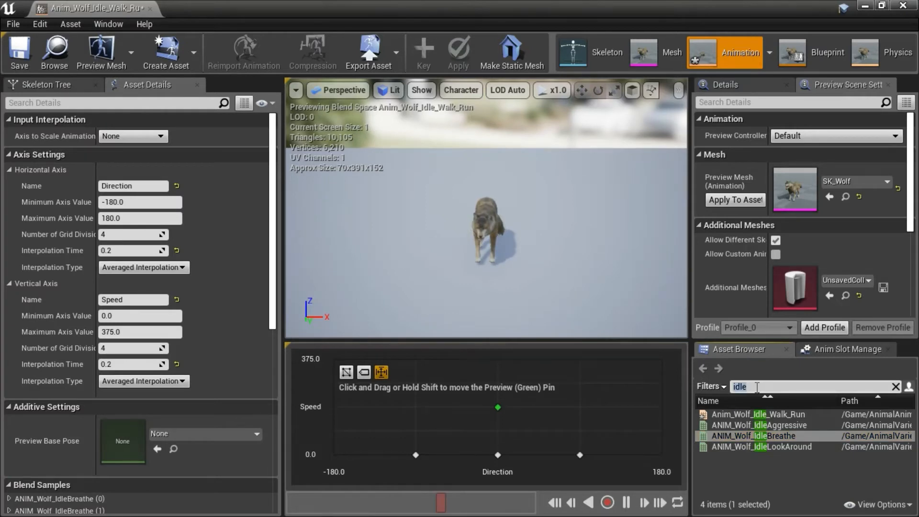
text(walk)
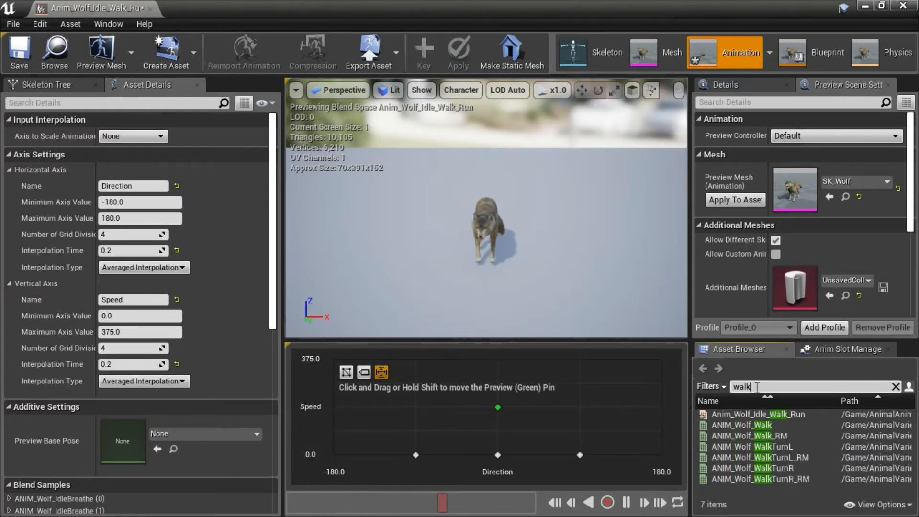
drag(742, 424, 500, 430)
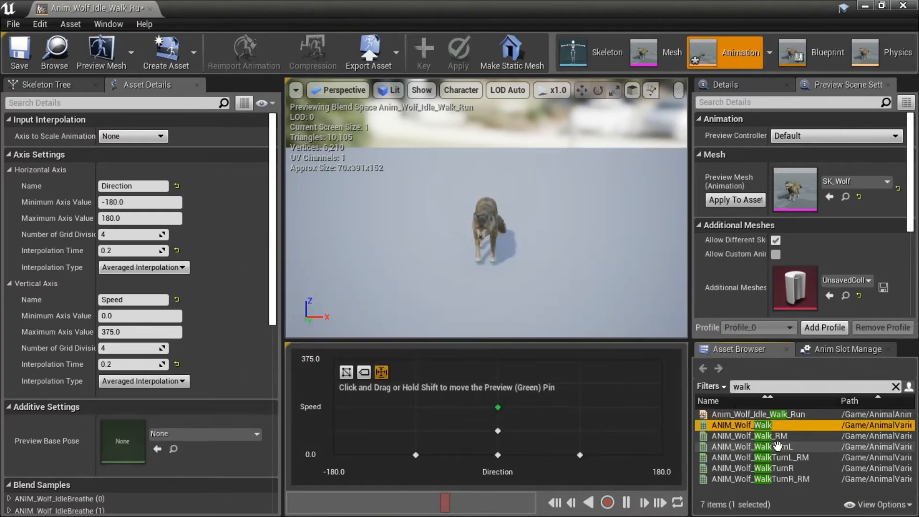
drag(751, 445, 421, 435)
drag(782, 469, 580, 433)
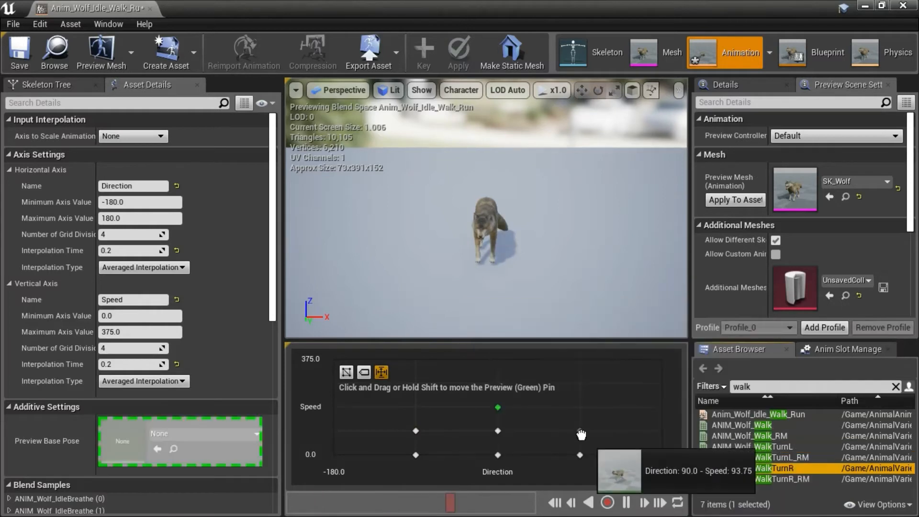
click(750, 388)
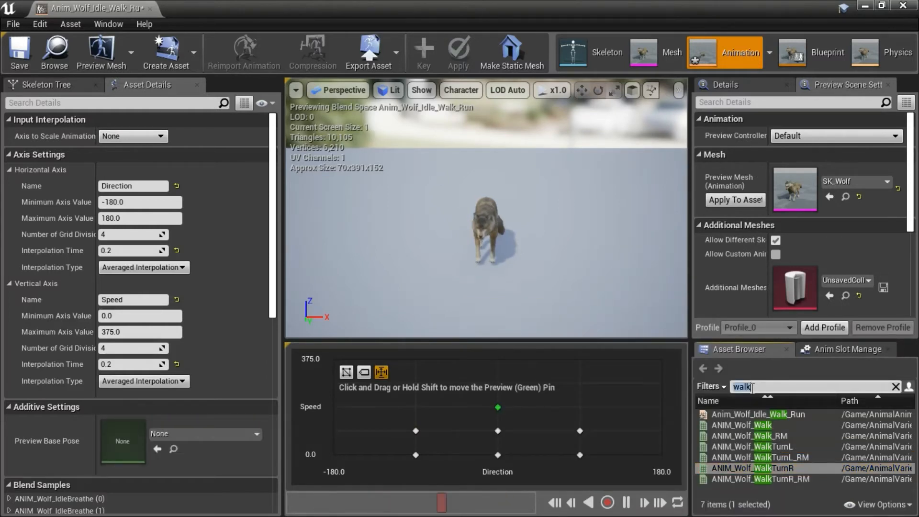
text(run)
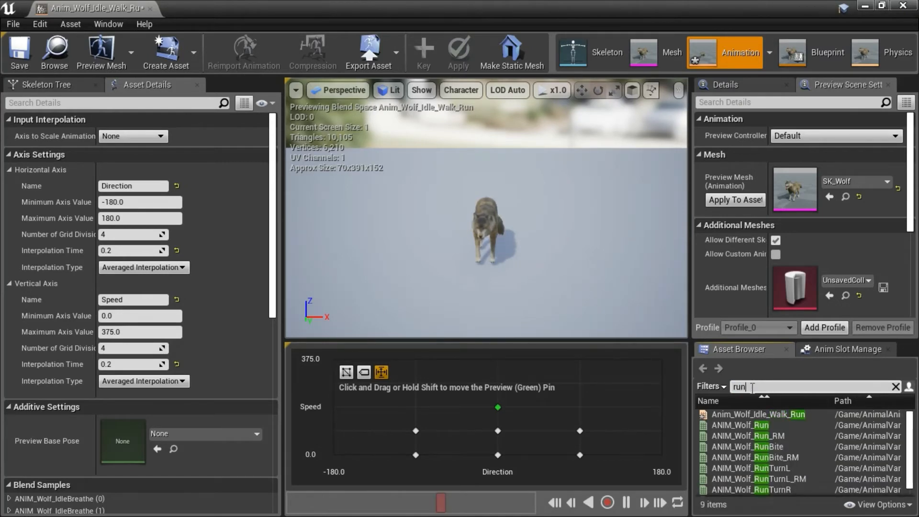
mouse_move(741, 426)
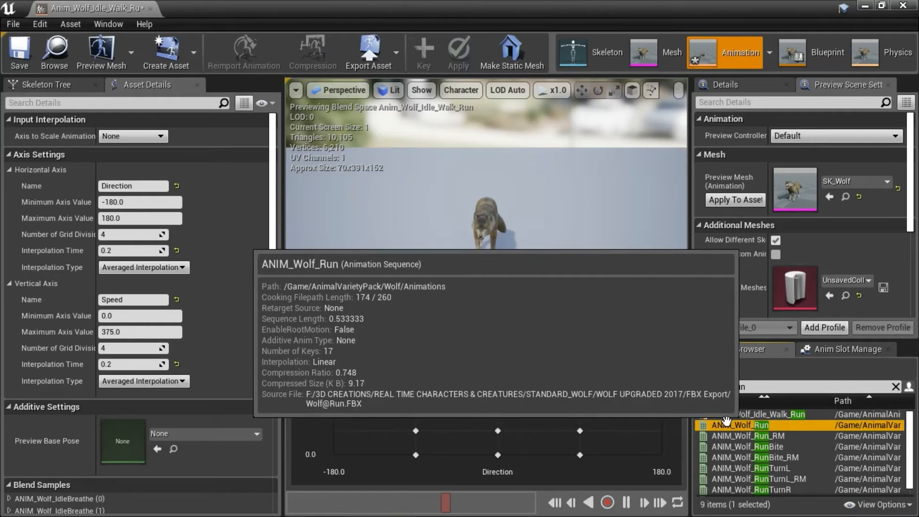
Step: Place Run, RunTurnL and RunTurnR samples along the 375-speed top row of the grid
mouse_move(752, 427)
mouse_down()
mouse_move(499, 368)
mouse_move(498, 358)
mouse_up()
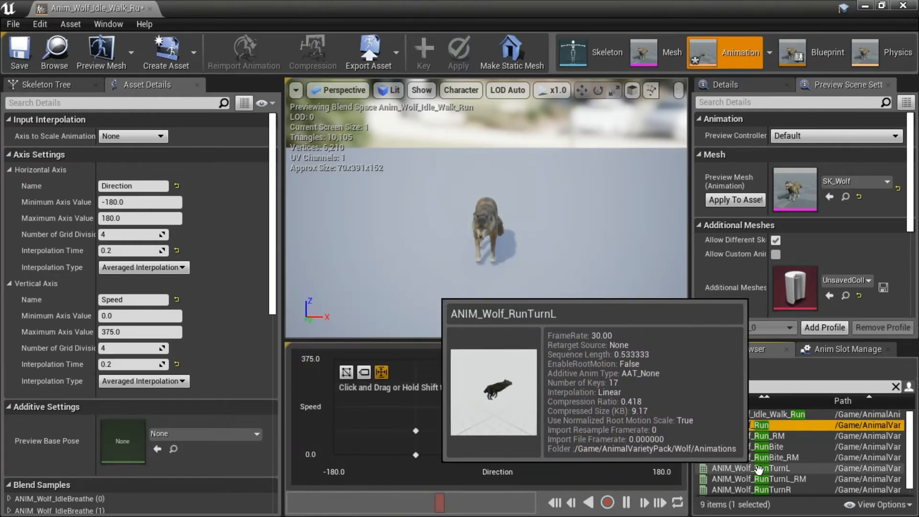
drag(706, 468, 414, 381)
drag(781, 489, 580, 361)
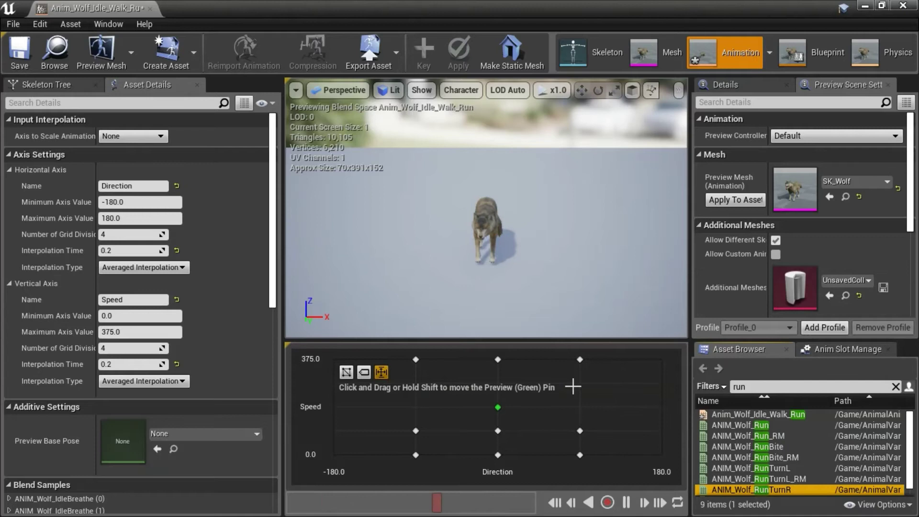
Step: Move the preview pin across the grid to test blending, then close the wolf blend space editor
click(499, 408)
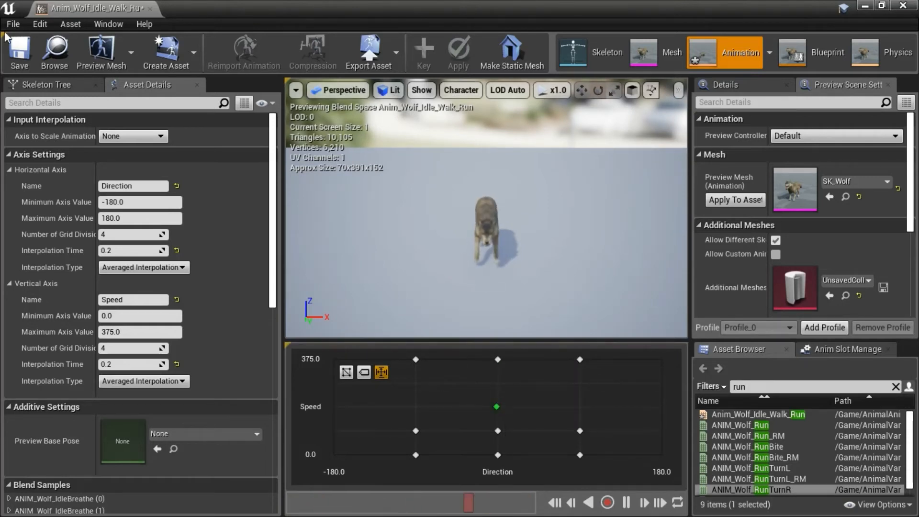
click(901, 5)
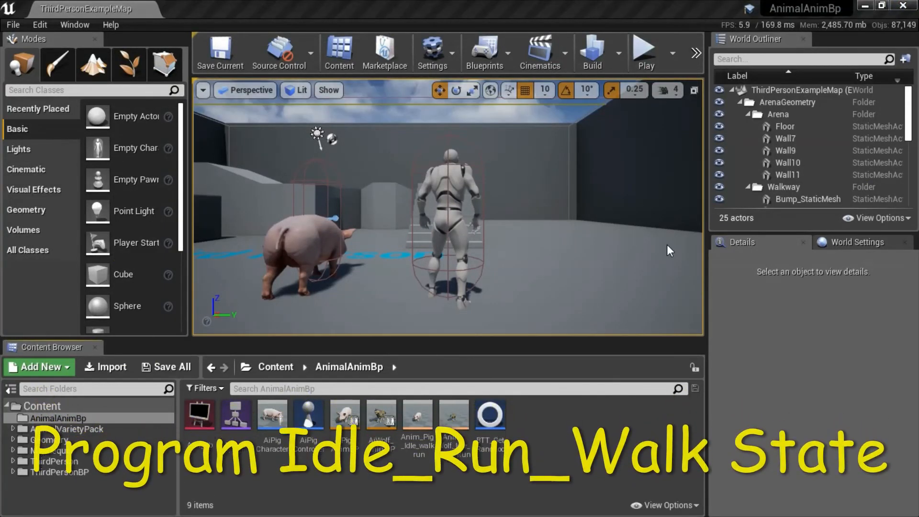
Step: Open AiWolf_AnimBP showing the Locomotion graph with Entry feeding Idle_Walk_Run
double_click(383, 417)
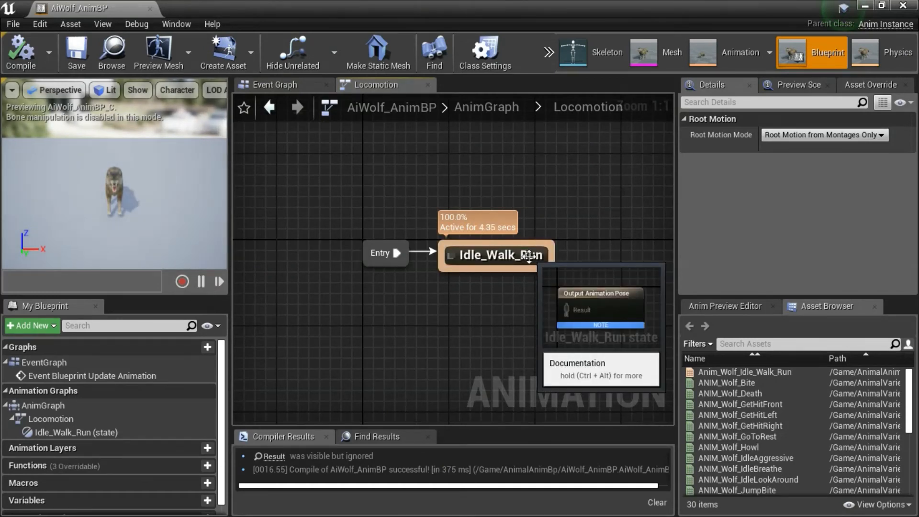
Step: Inside the Idle_Walk_Run state, add the Anim_Wolf_Idle_Walk_Run player and wire its pose to Result
double_click(530, 256)
mouse_move(745, 372)
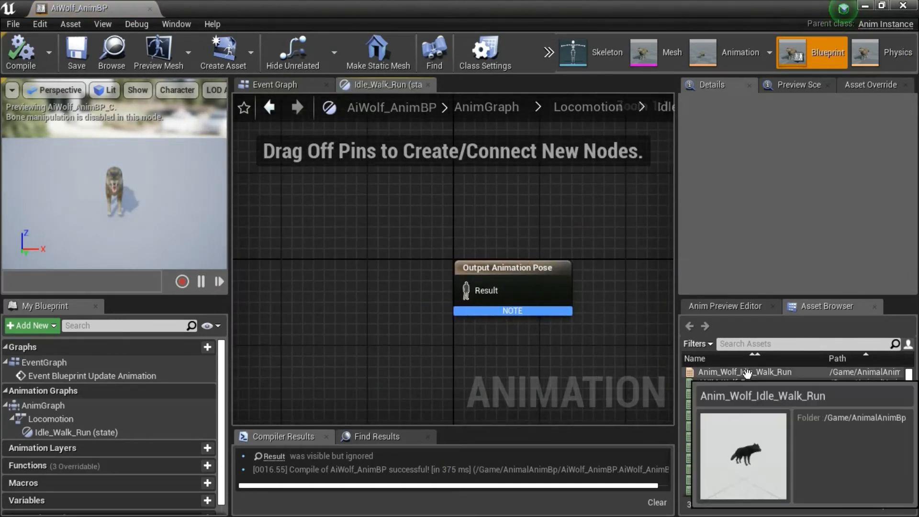
drag(748, 373, 334, 284)
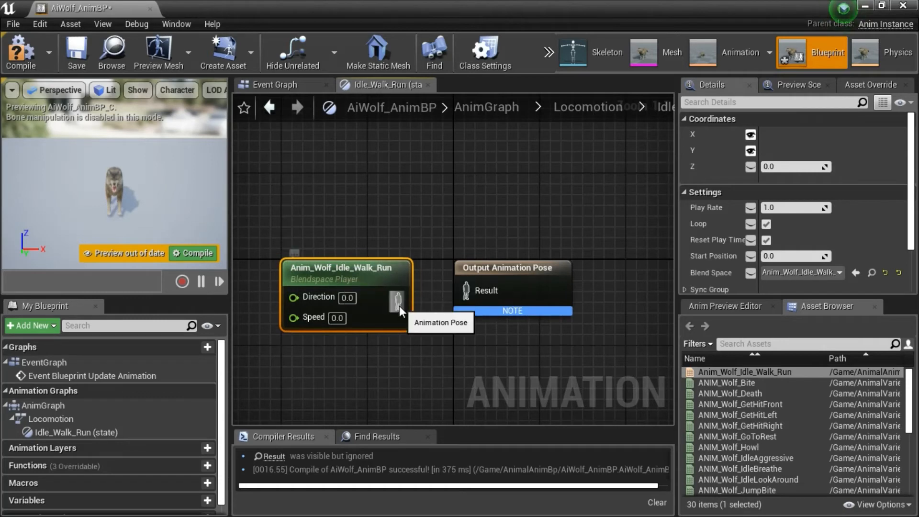
drag(399, 303, 463, 289)
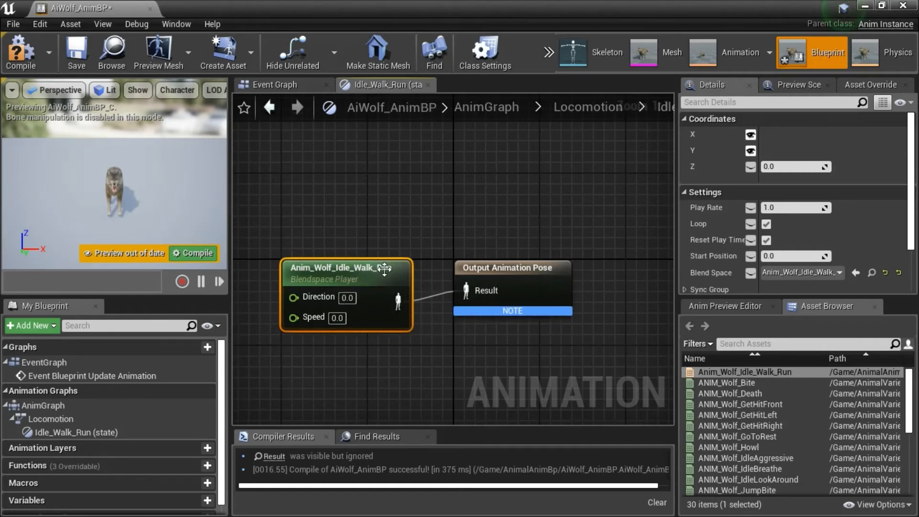
drag(390, 271, 390, 261)
right_drag(421, 351, 524, 328)
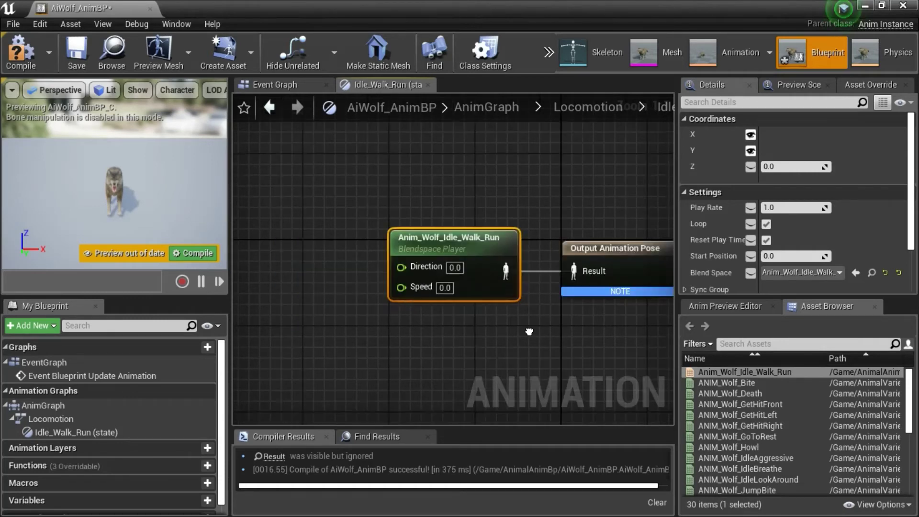
Step: Promote the blend space's Direction pin to a float variable renamed Direction
right_click(422, 266)
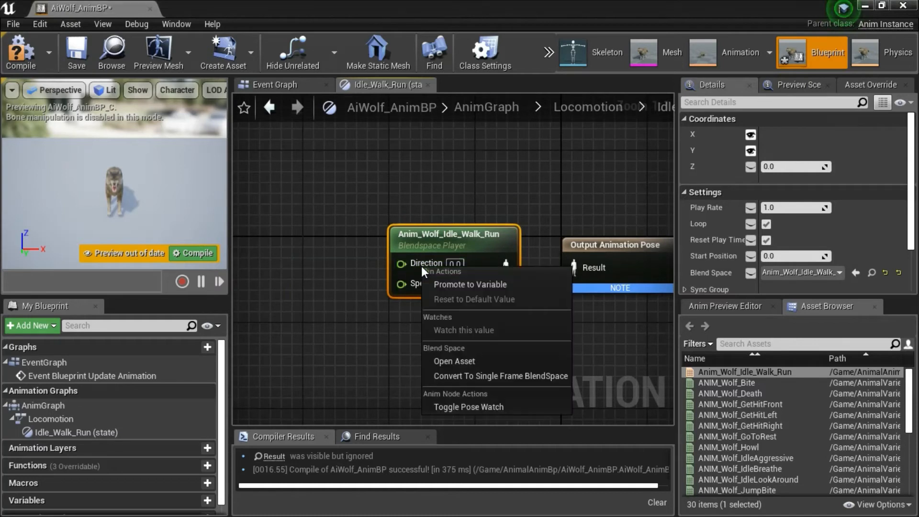
click(453, 284)
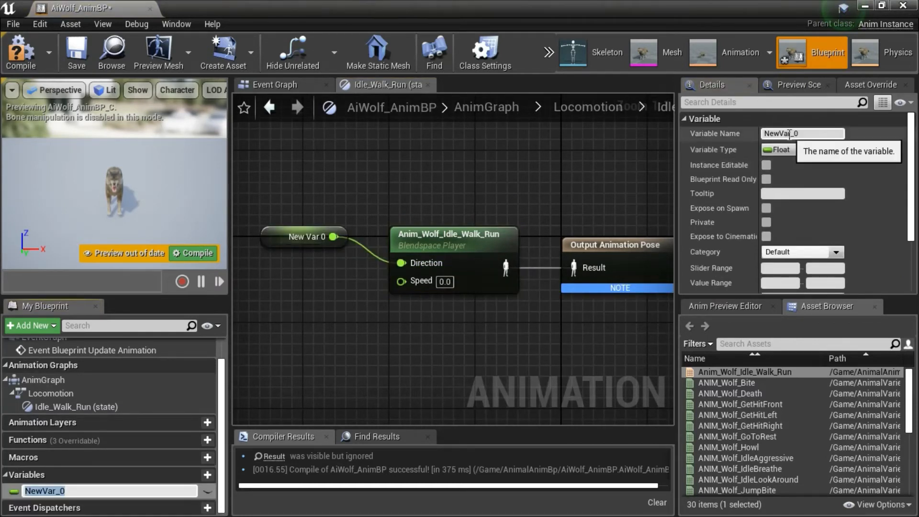
click(804, 133)
key(BackSpace)
key(BackSpace)
key(BackSpace)
key(BackSpace)
key(BackSpace)
key(BackSpace)
key(BackSpace)
text(Direction)
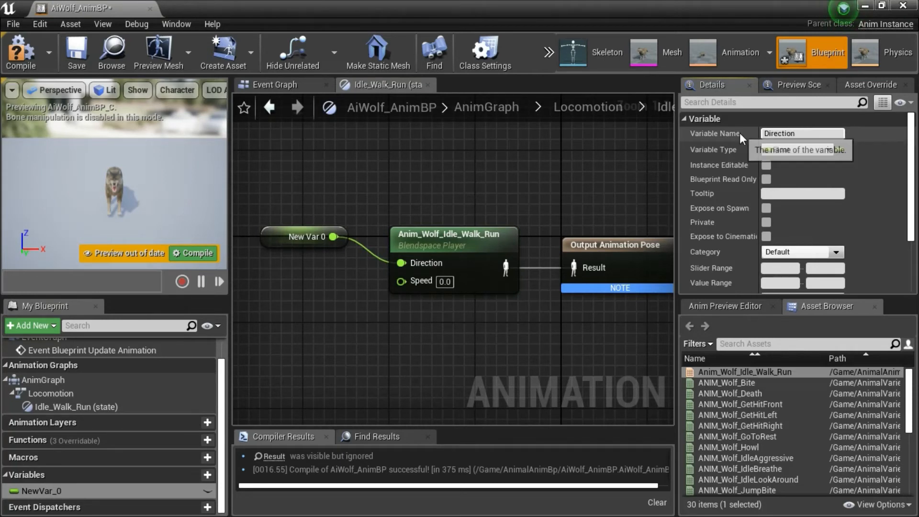
key(Return)
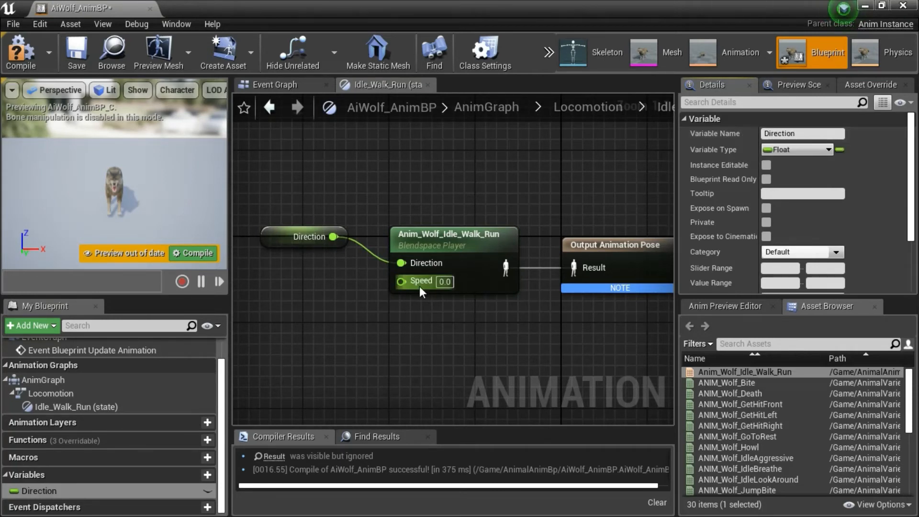
Step: Promote the Speed pin to a float variable renamed Speed, placed below the Direction node
right_click(419, 283)
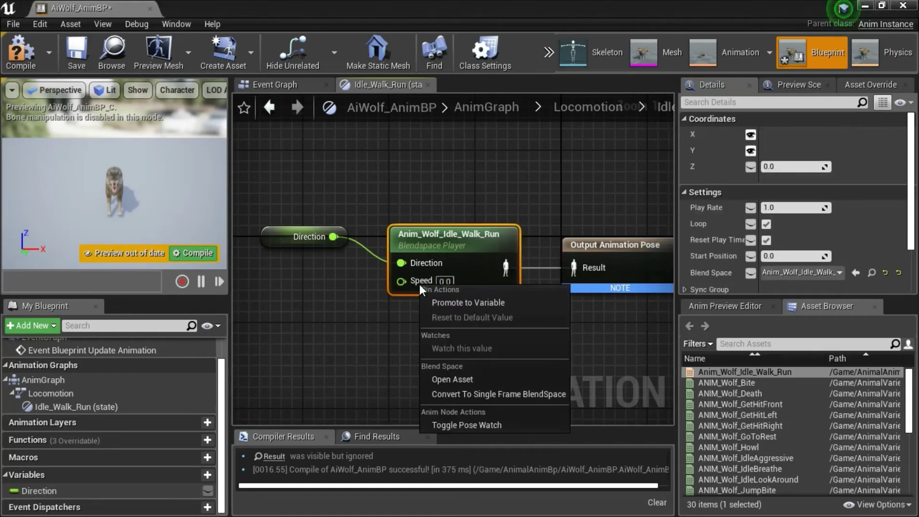
click(452, 302)
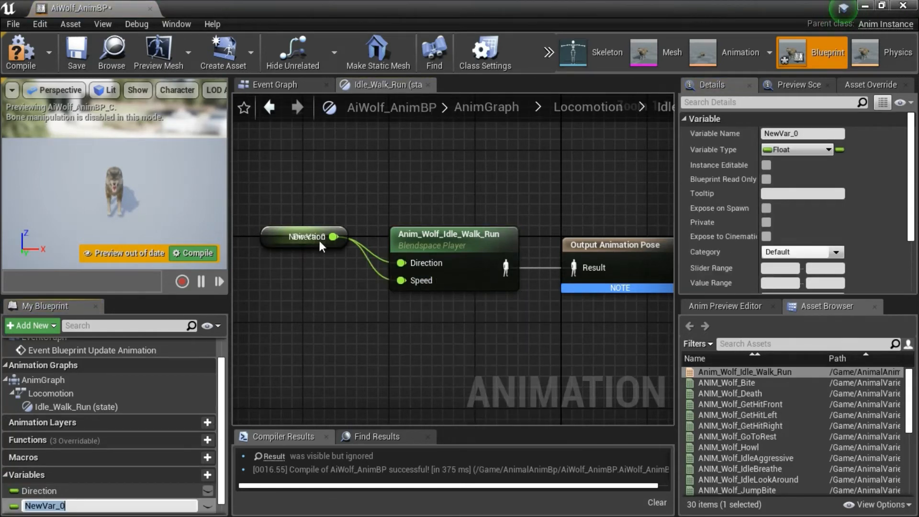
drag(316, 240, 320, 300)
click(811, 134)
key(BackSpace)
key(BackSpace)
key(BackSpace)
key(BackSpace)
key(BackSpace)
text(Speed)
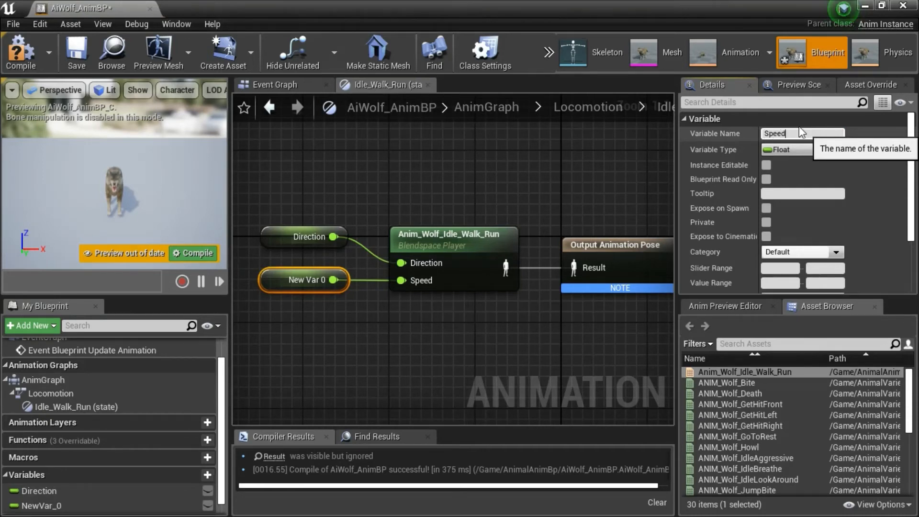
key(Return)
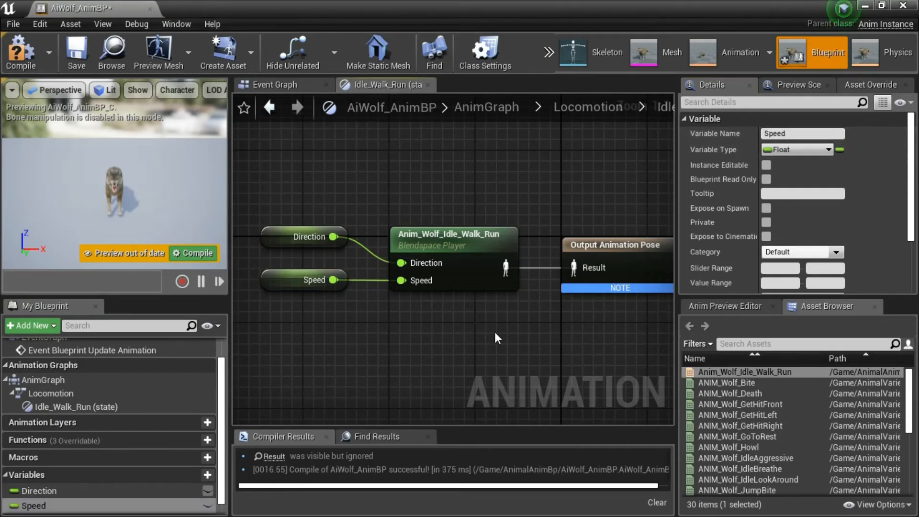
Step: Compile and save AiWolf_AnimBP, close it, and reopen it at its Event Graph
click(53, 66)
click(74, 63)
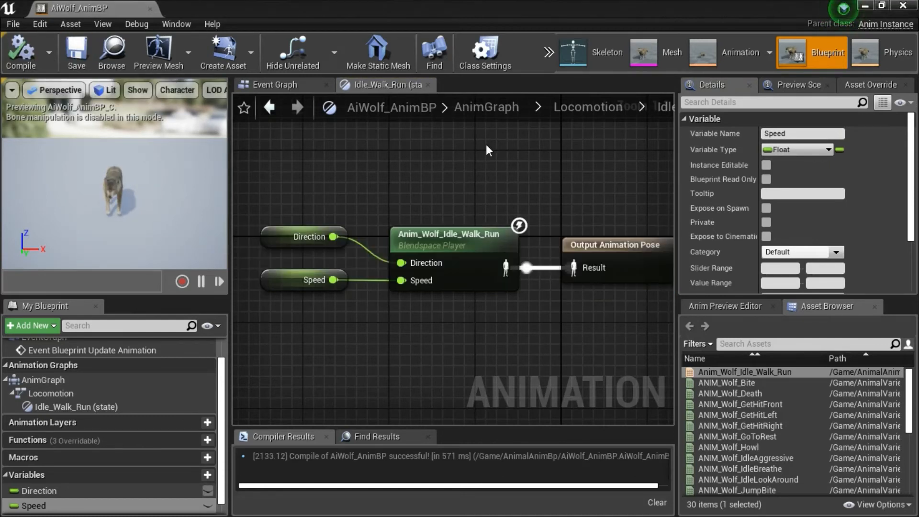
click(903, 4)
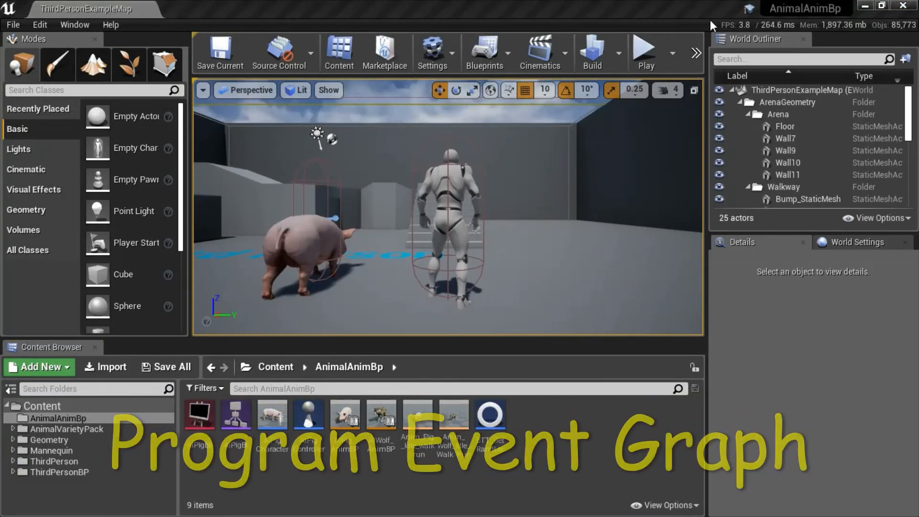
mouse_move(381, 423)
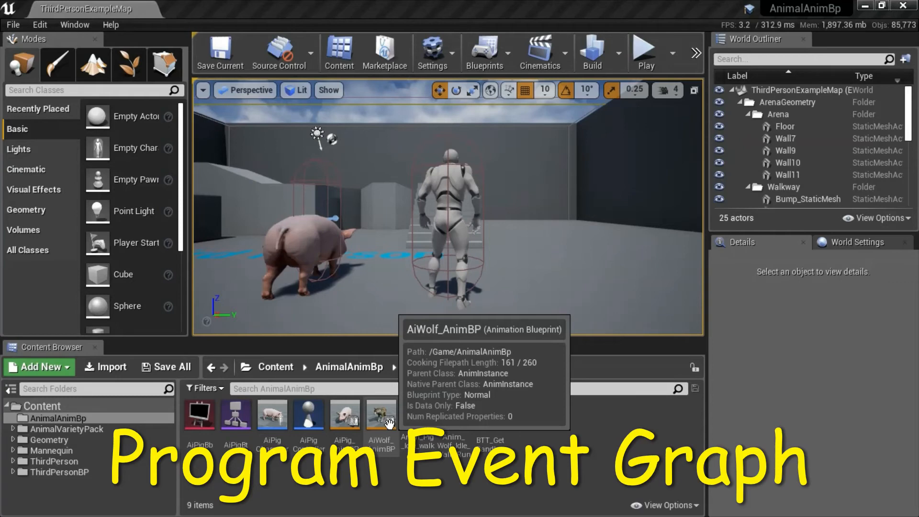
double_click(389, 423)
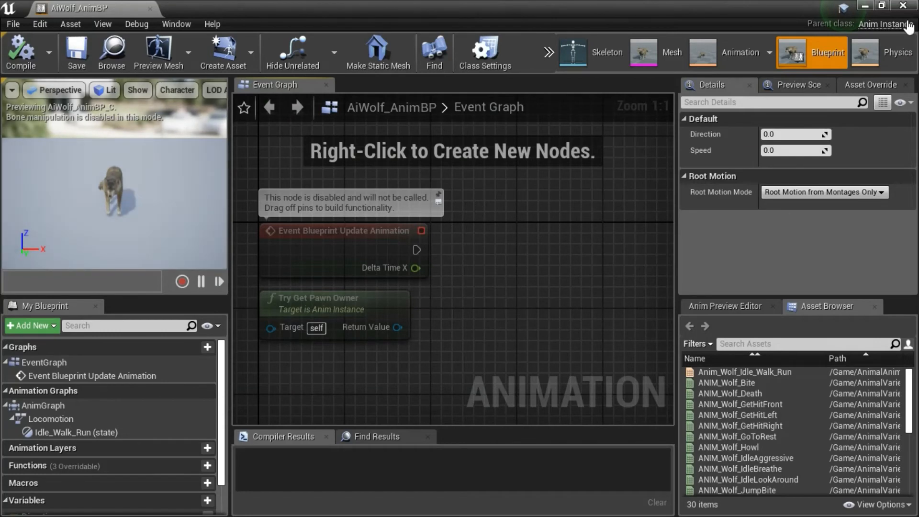
click(912, 5)
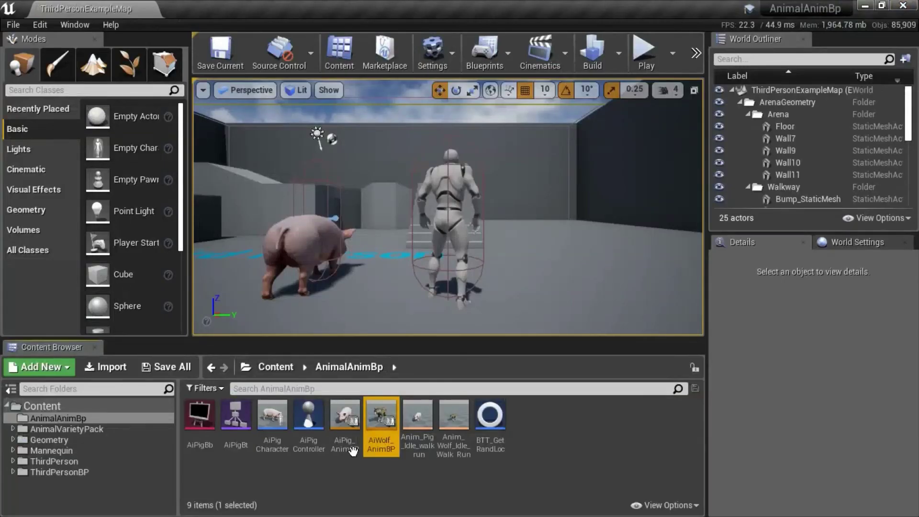
double_click(351, 445)
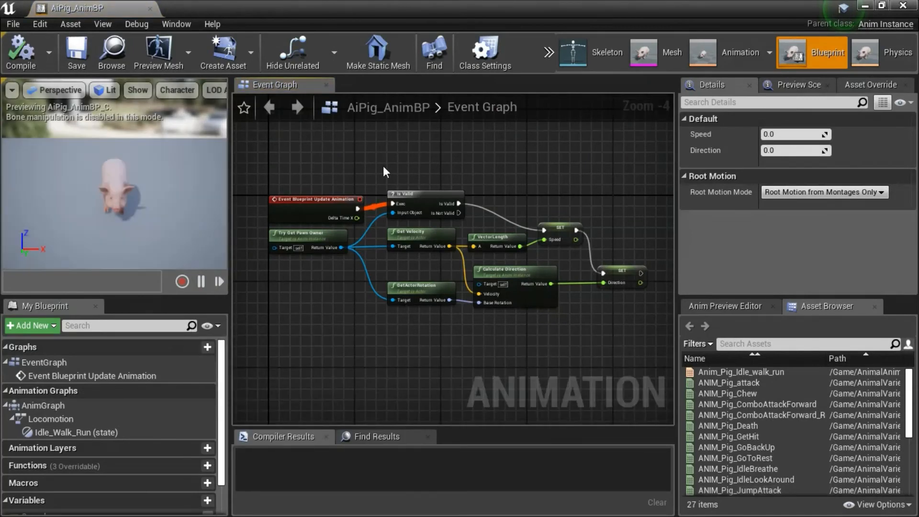
mouse_move(383, 166)
mouse_down()
mouse_move(462, 345)
mouse_move(655, 355)
mouse_up()
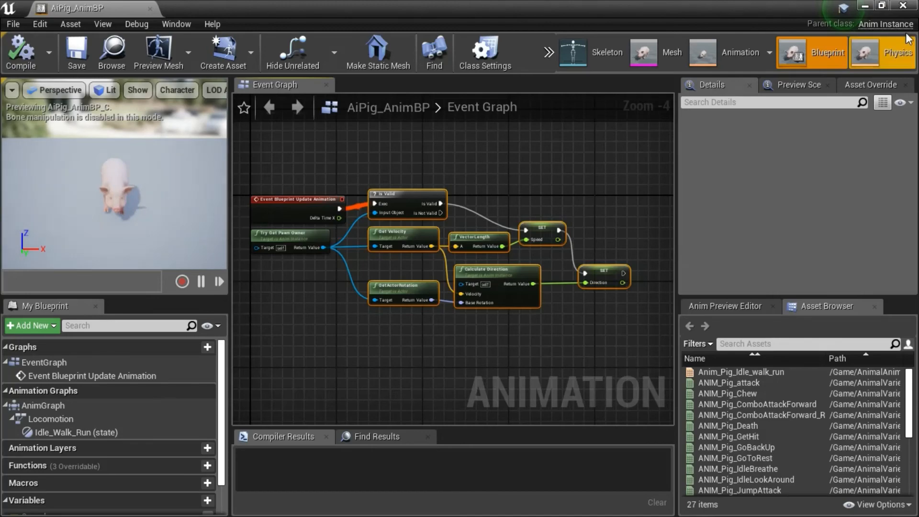
click(910, 9)
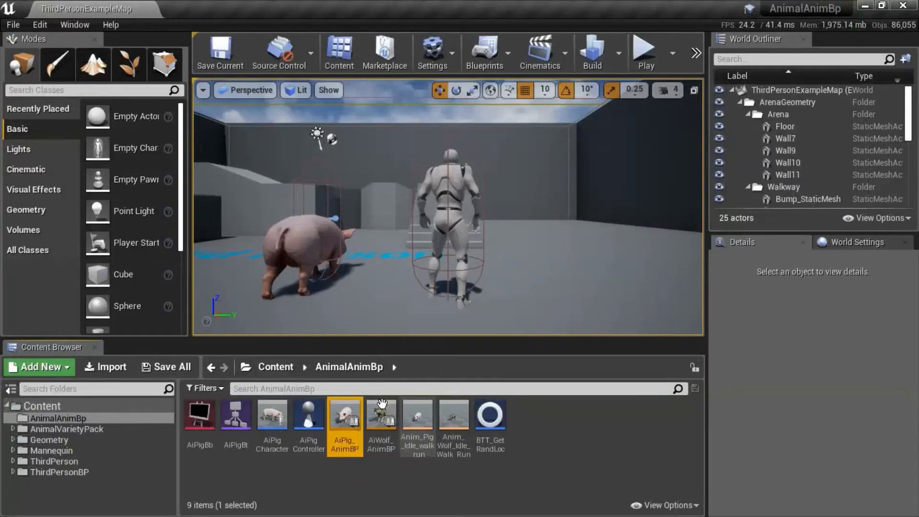
double_click(381, 413)
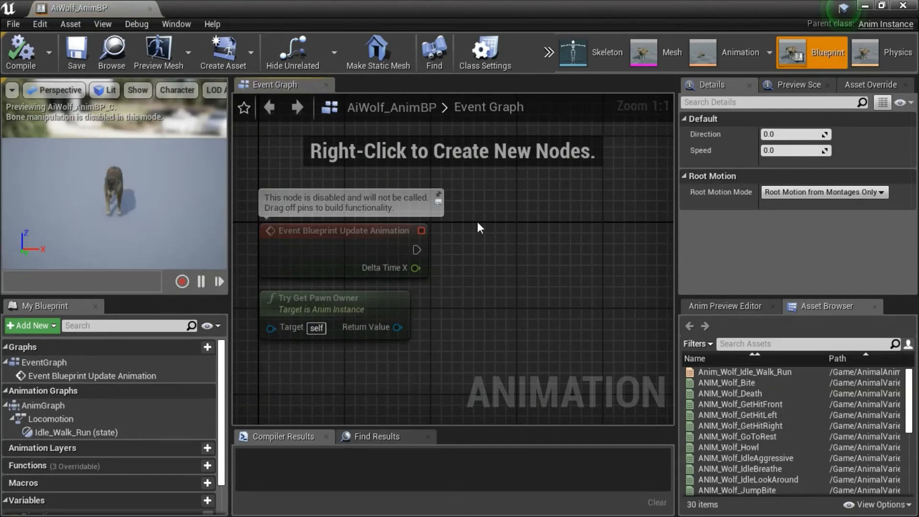
Step: Paste the pig's Speed/Direction nodes and wire the update event and pawn owner into Is Valid, Get Velocity and GetActorRotation
key(ctrl+v)
scroll(462, 253, down, 4)
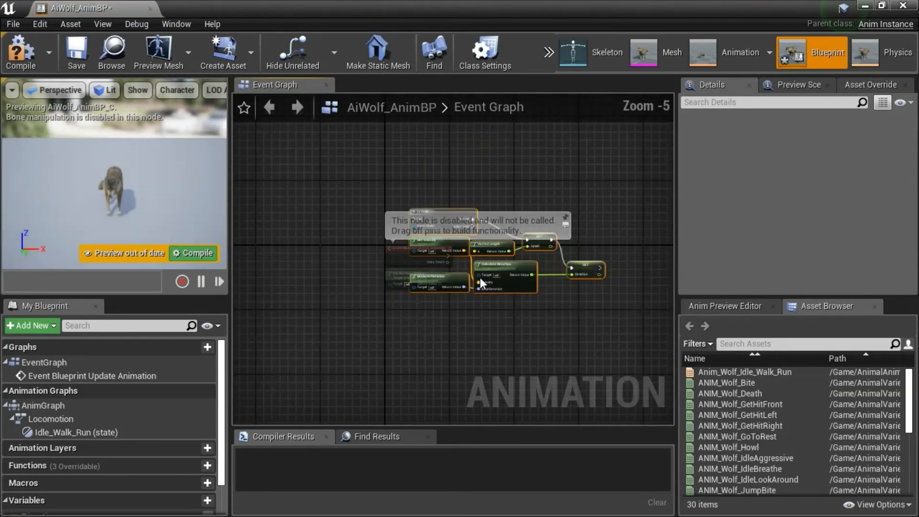
drag(516, 265, 587, 277)
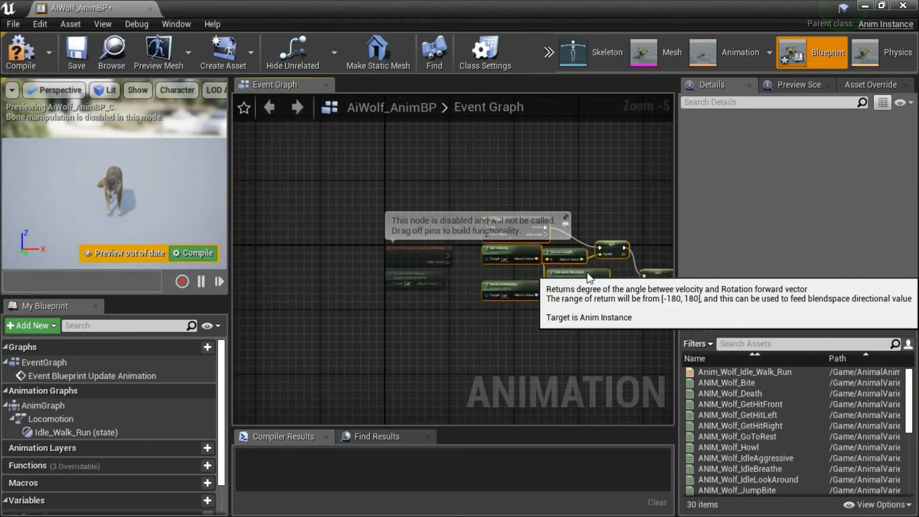
scroll(470, 285, up, 5)
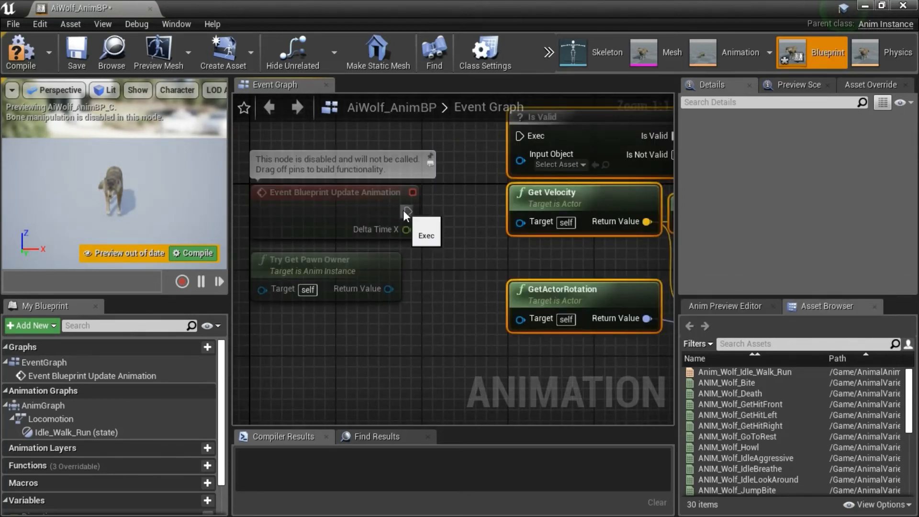
drag(403, 210, 521, 139)
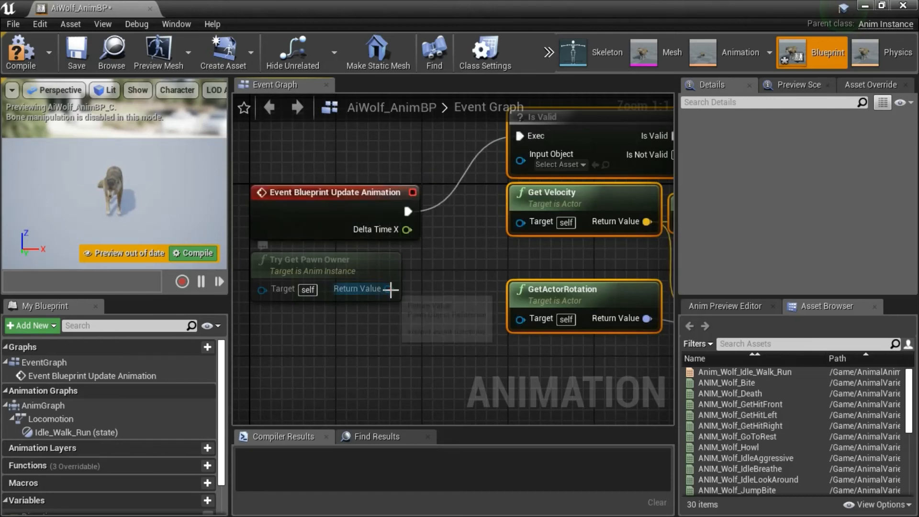
drag(390, 290, 519, 161)
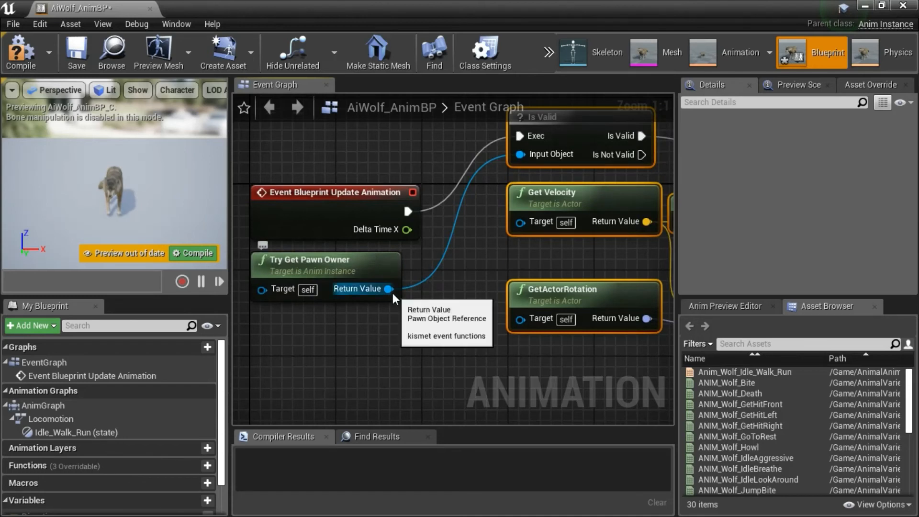
drag(388, 289, 521, 222)
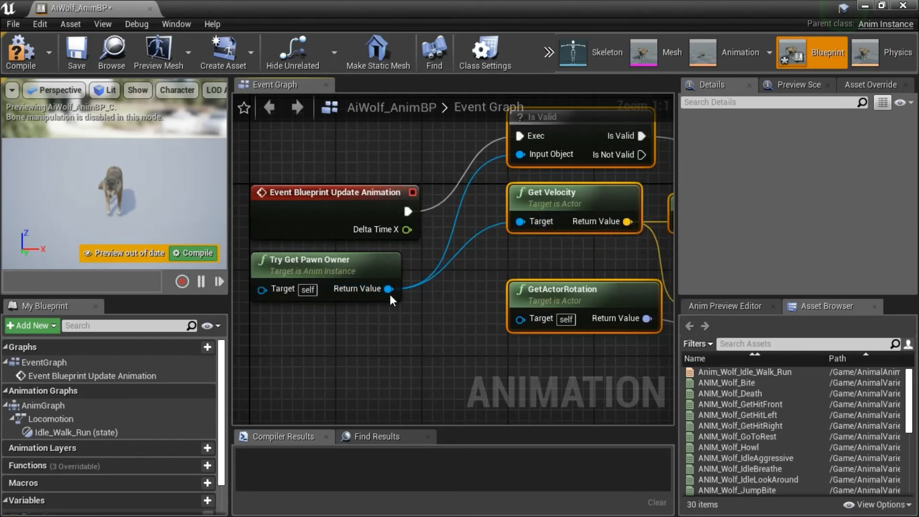
drag(389, 289, 504, 311)
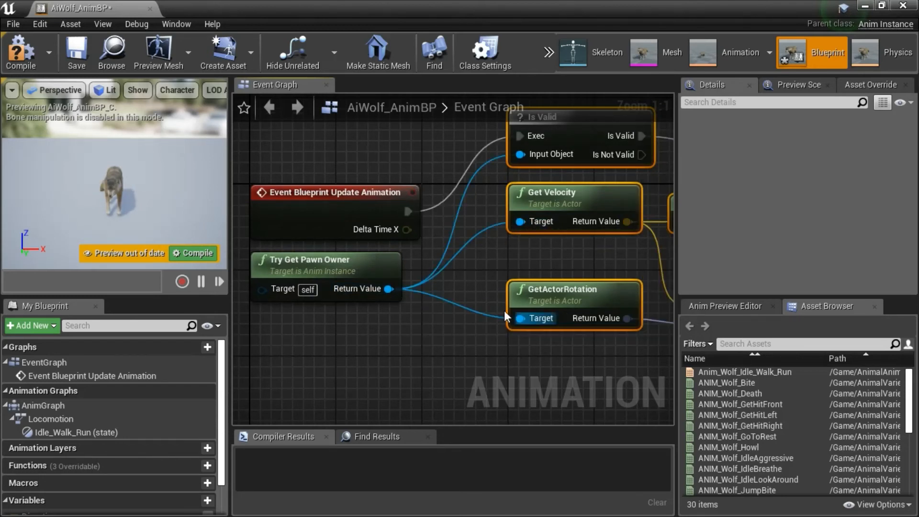
Step: Tidy the graph view, compile and save AiWolf_AnimBP, and close its editor
mouse_move(504, 310)
right_down()
mouse_move(491, 290)
mouse_move(507, 300)
right_up()
scroll(510, 305, up, 1)
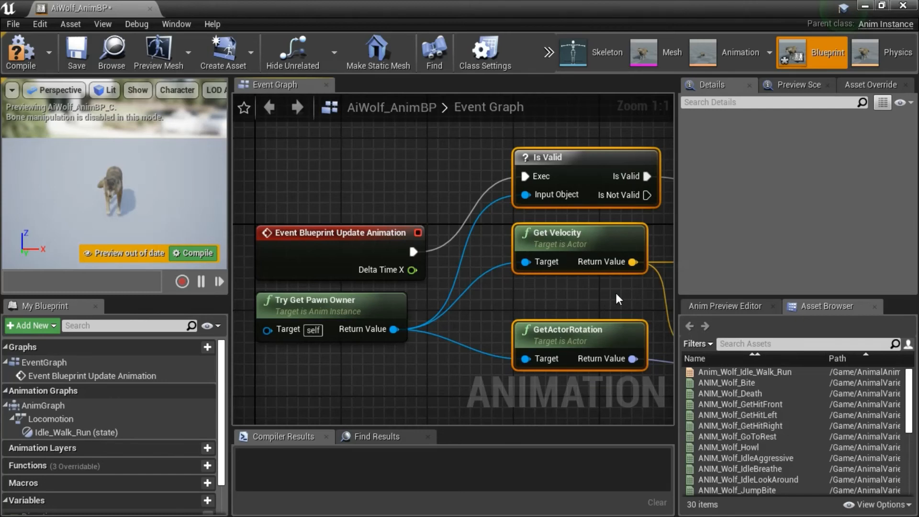
right_drag(615, 291, 406, 291)
click(405, 290)
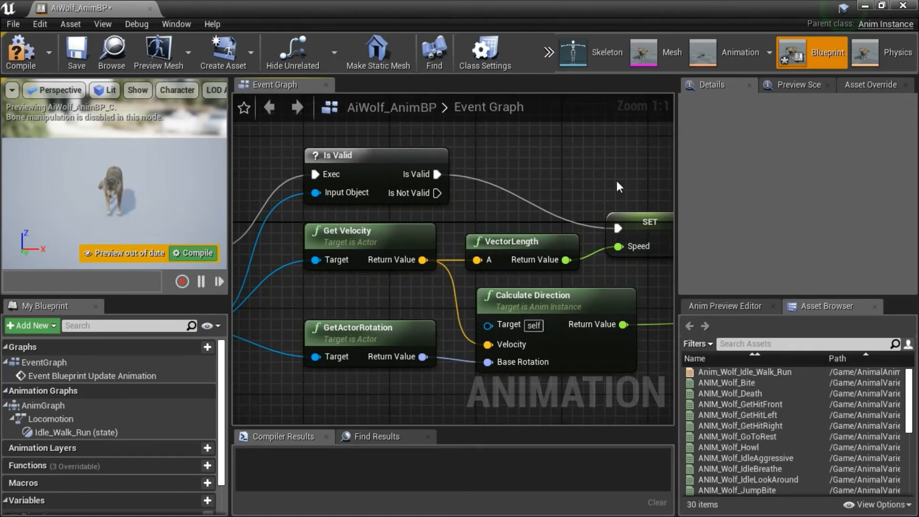
right_drag(617, 186, 454, 177)
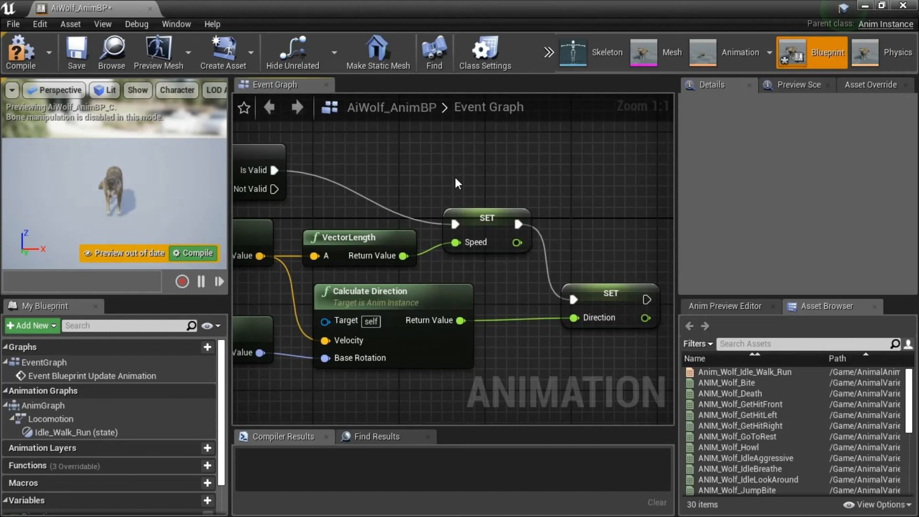
scroll(455, 177, down, 1)
scroll(457, 177, down, 2)
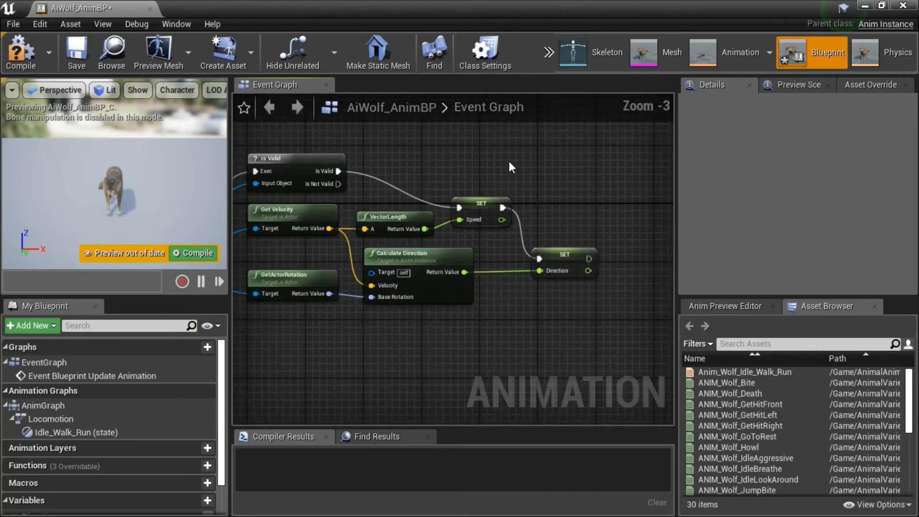
mouse_move(509, 161)
right_down()
mouse_move(585, 168)
mouse_move(591, 183)
right_up()
scroll(575, 170, down, 1)
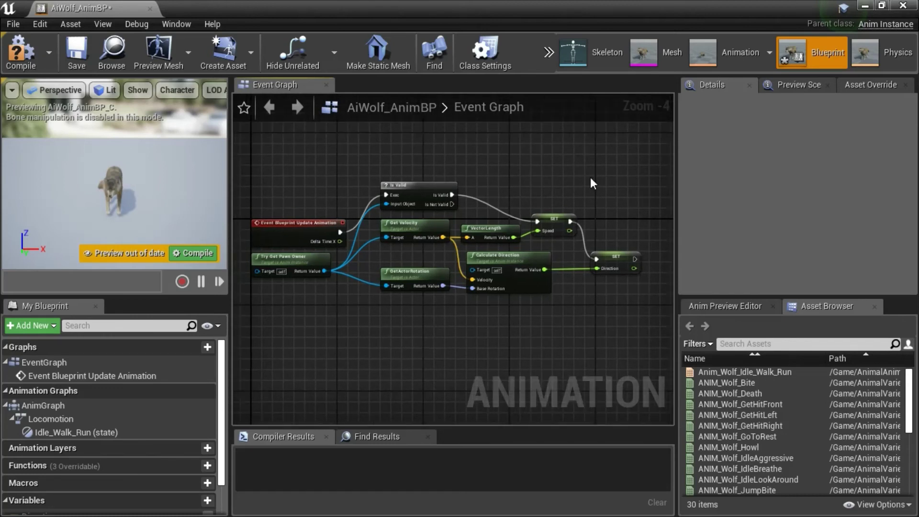
click(23, 56)
click(73, 57)
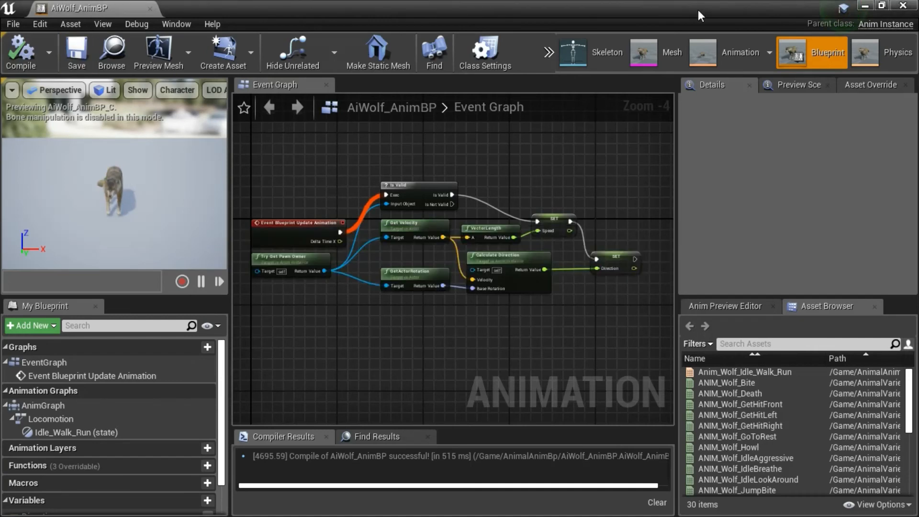
click(914, 8)
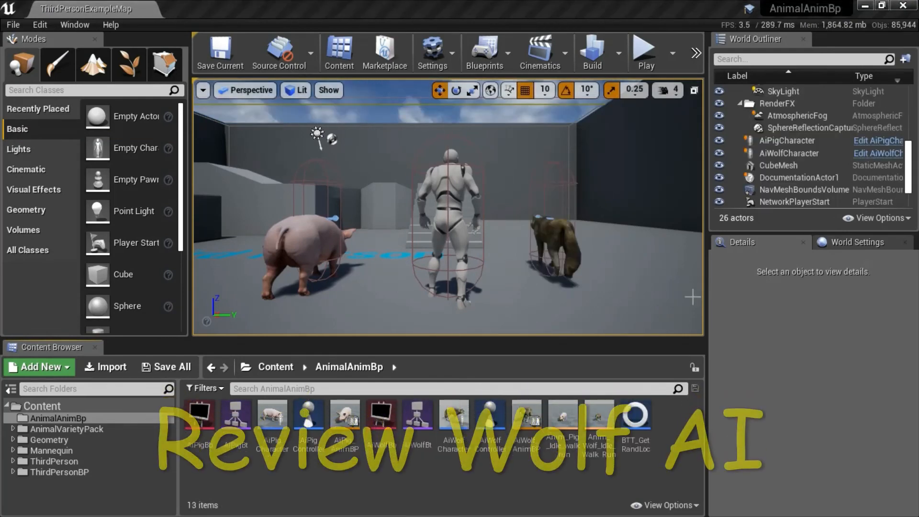
click(424, 420)
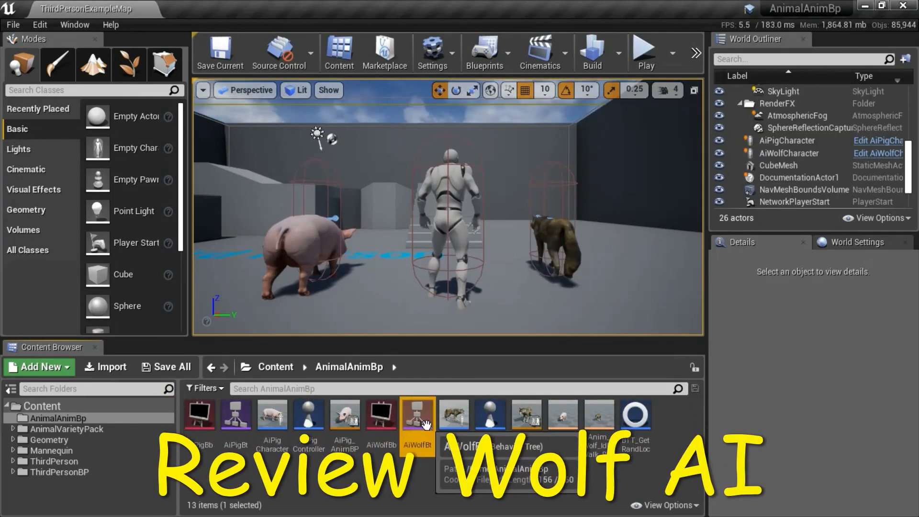
double_click(426, 424)
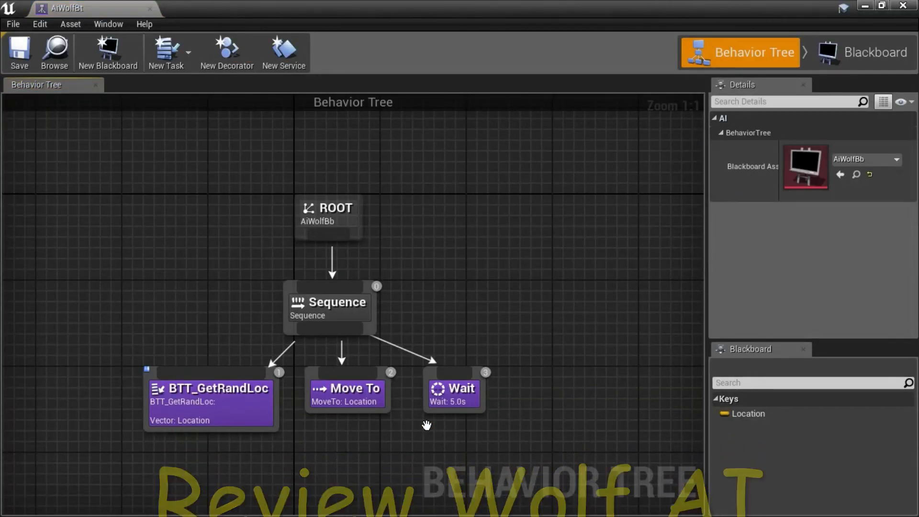
click(317, 316)
click(232, 410)
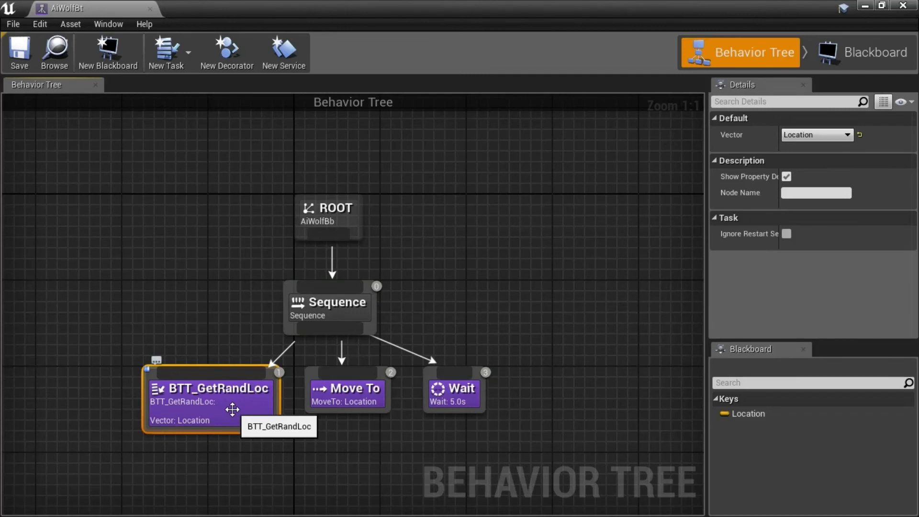
click(349, 398)
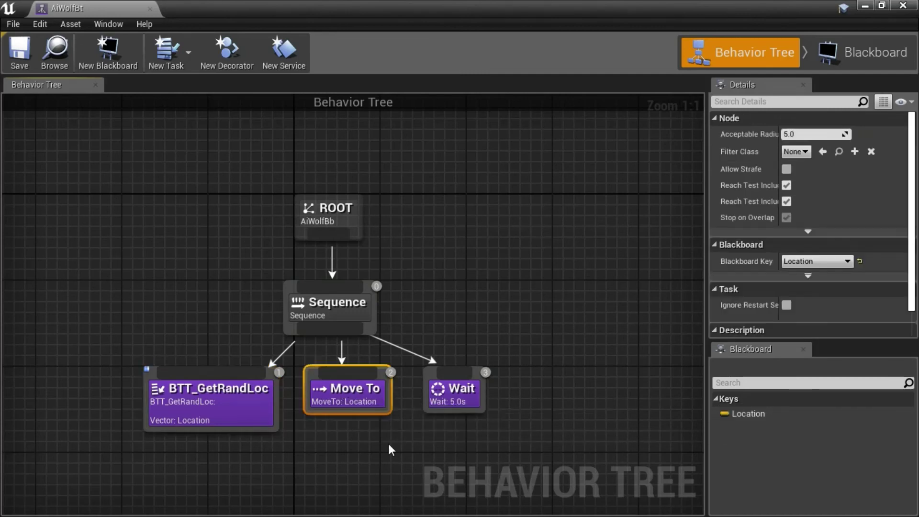
click(460, 394)
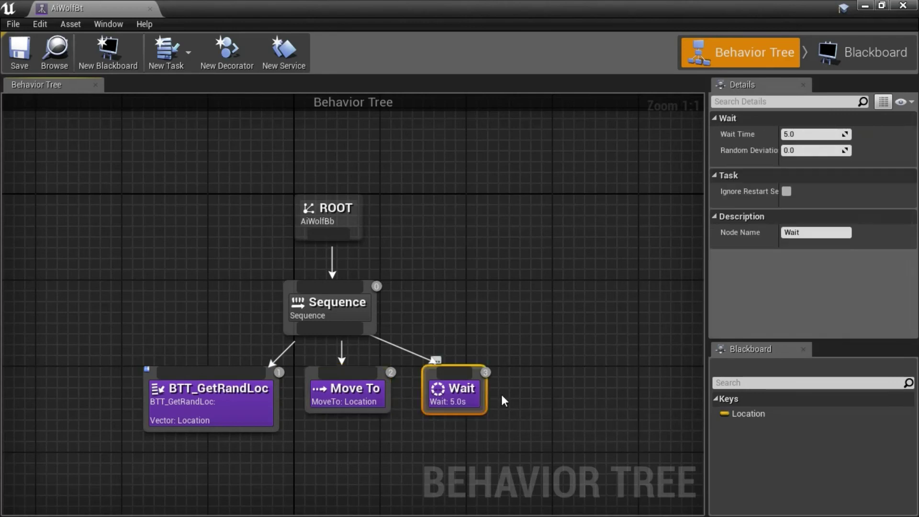
click(904, 6)
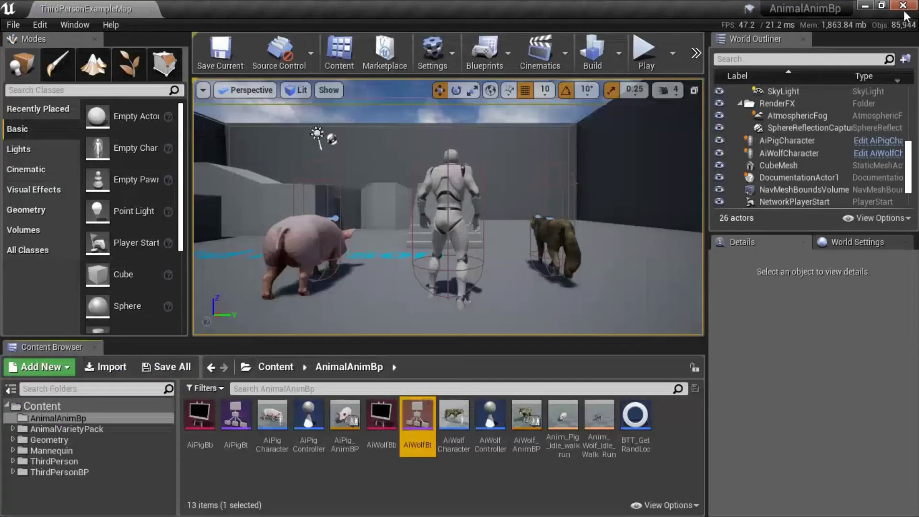
double_click(382, 420)
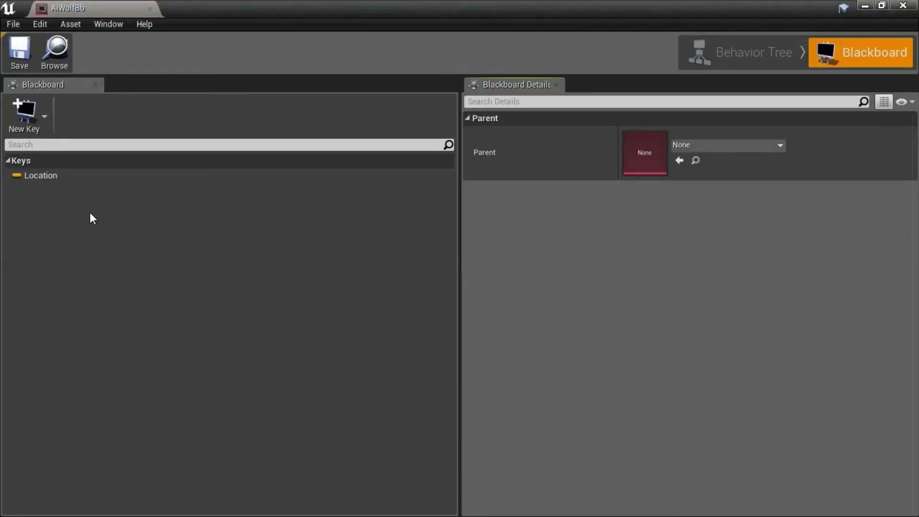
click(78, 177)
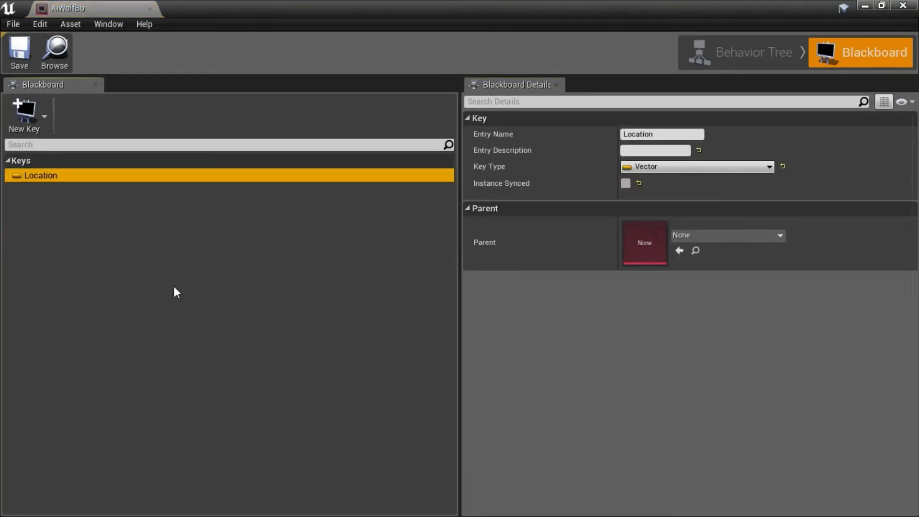
click(904, 5)
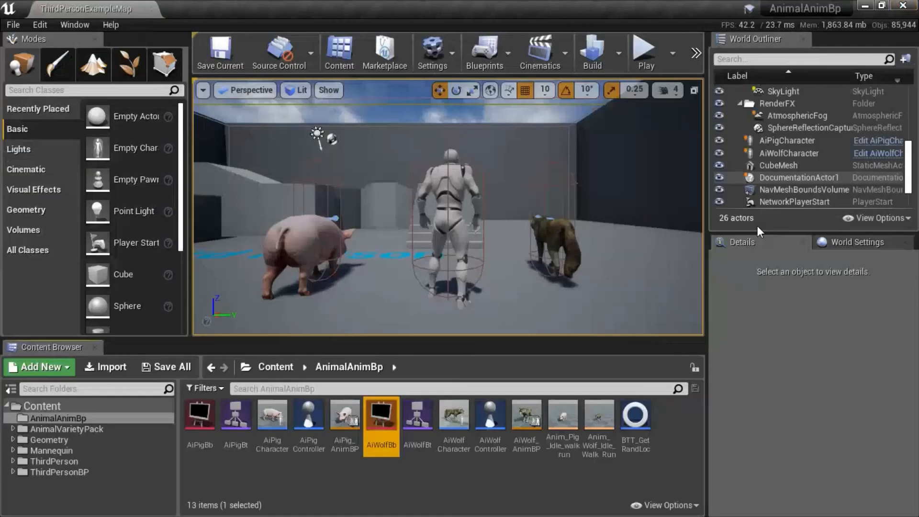
double_click(502, 425)
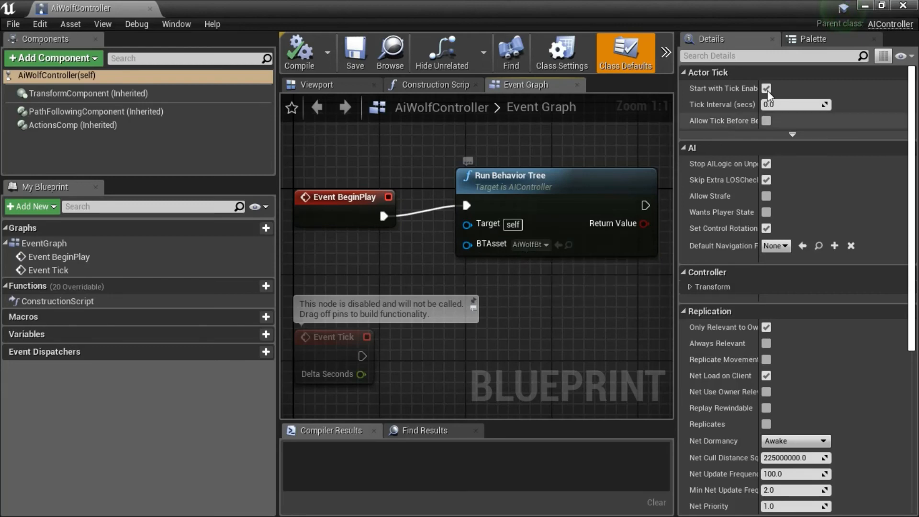
click(903, 7)
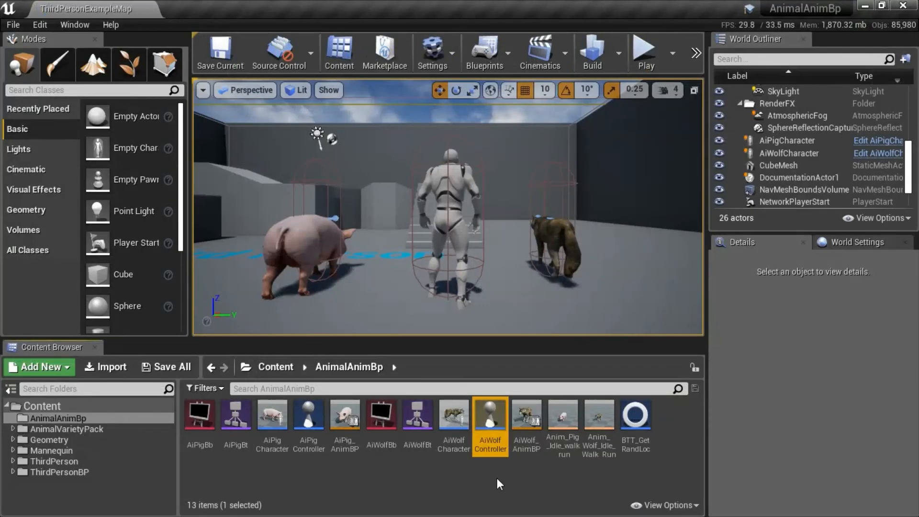
click(460, 420)
double_click(460, 421)
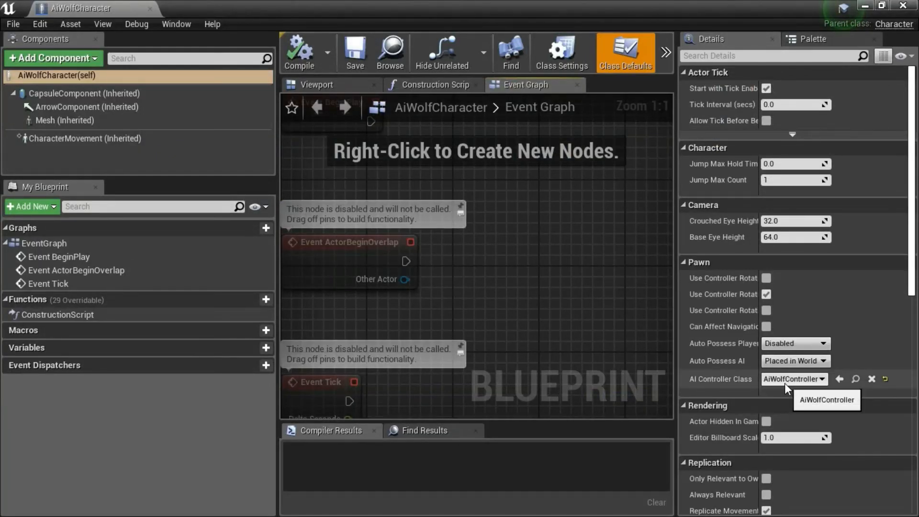
click(335, 85)
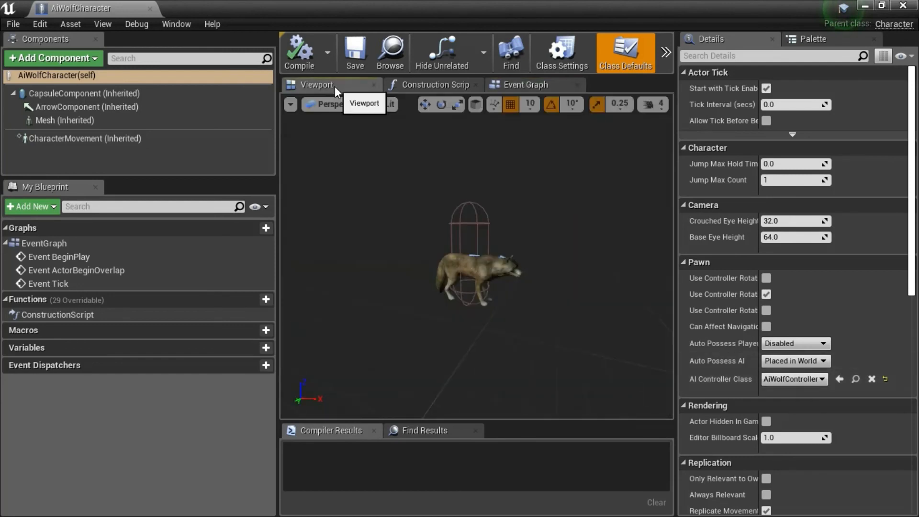
click(466, 270)
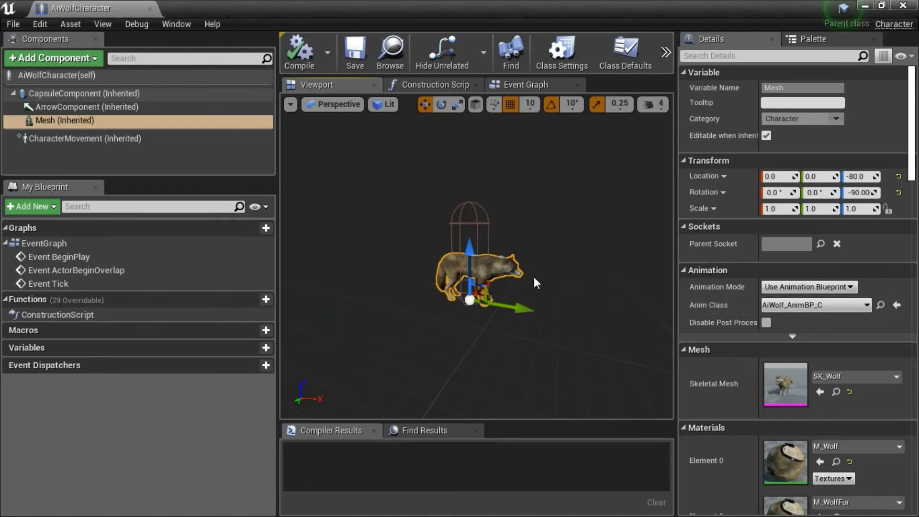
click(902, 7)
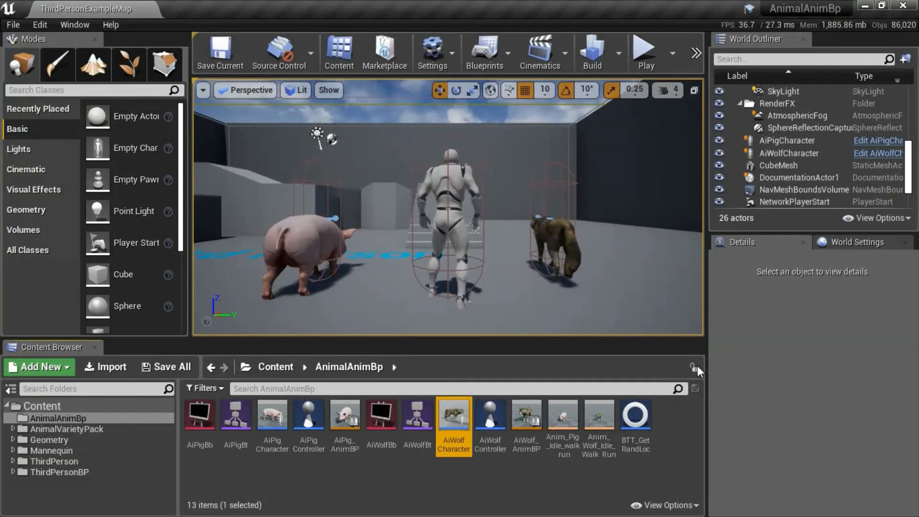
Step: Select the pig and then the wolf in the level to show the wolf's Details with its animation blueprint
click(553, 479)
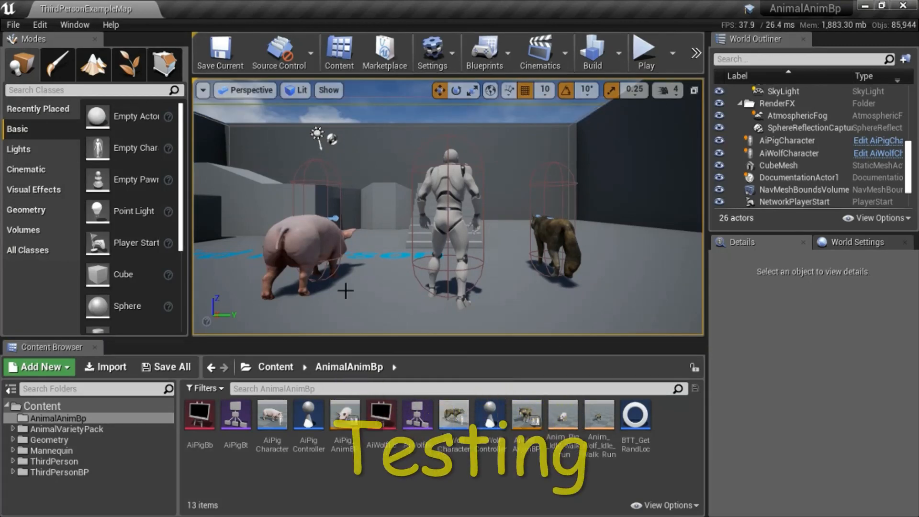
click(310, 259)
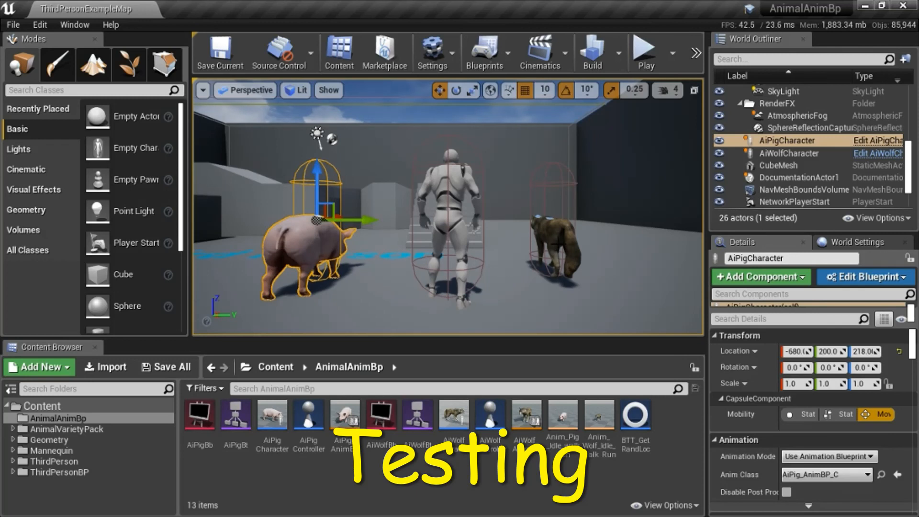
click(558, 238)
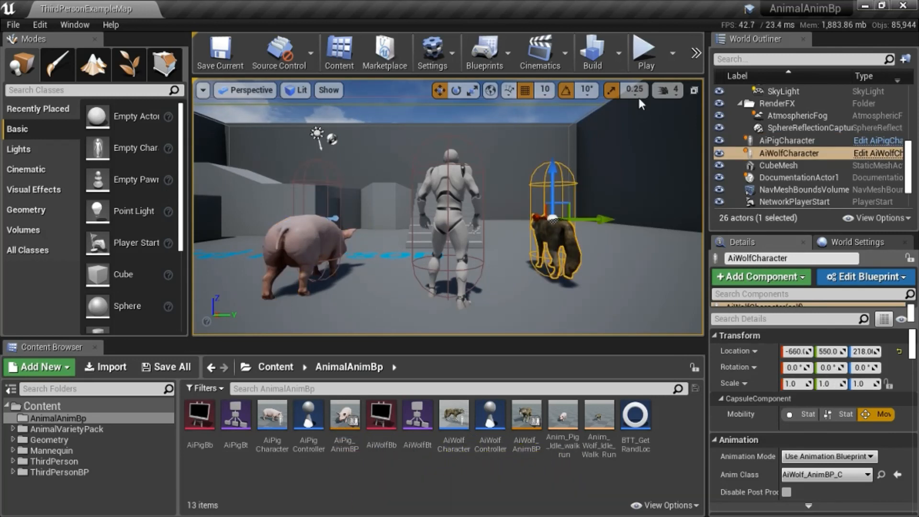